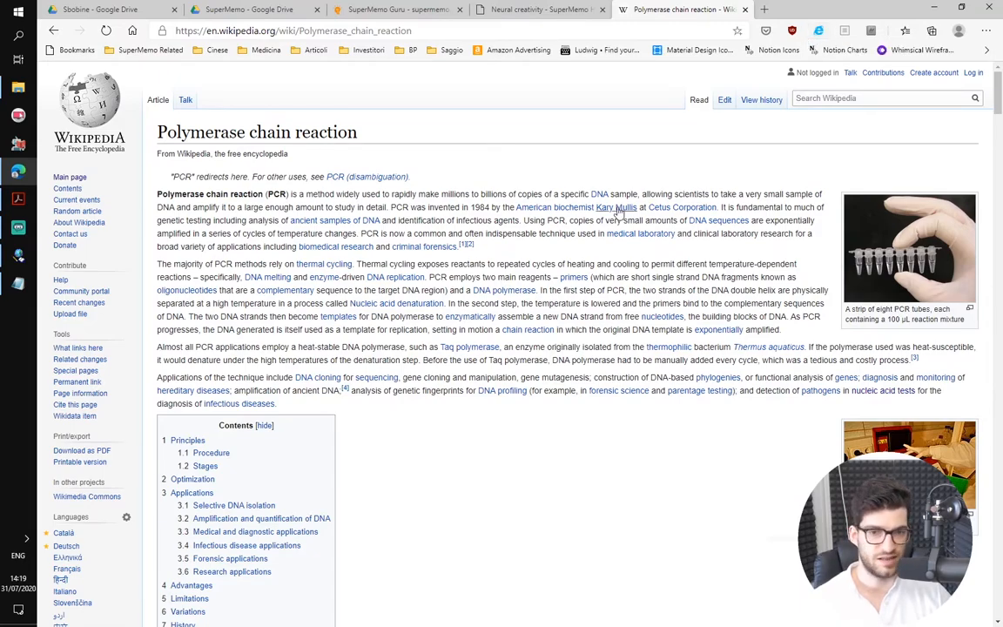
Open the Wikipedia Polymerase chain reaction article in Internet Explorer, minimize Edge and bring SuperMemo to the front
{"action": "left_click_drag", "start_coordinate": [478, 245], "coordinate": [569, 181]}
{"action": "left_click", "coordinate": [569, 181]}
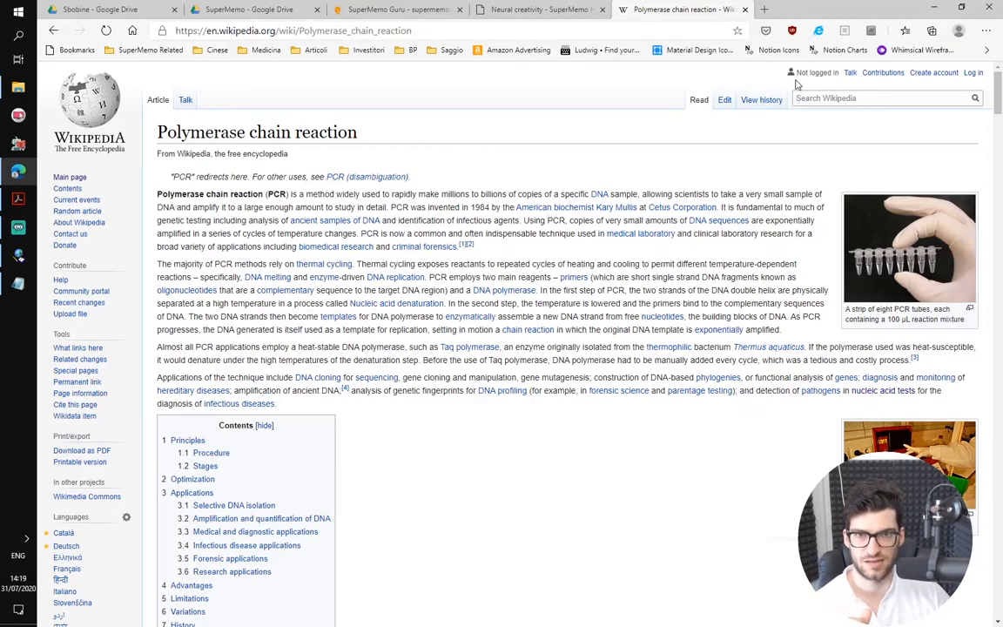
{"action": "left_click", "coordinate": [819, 30]}
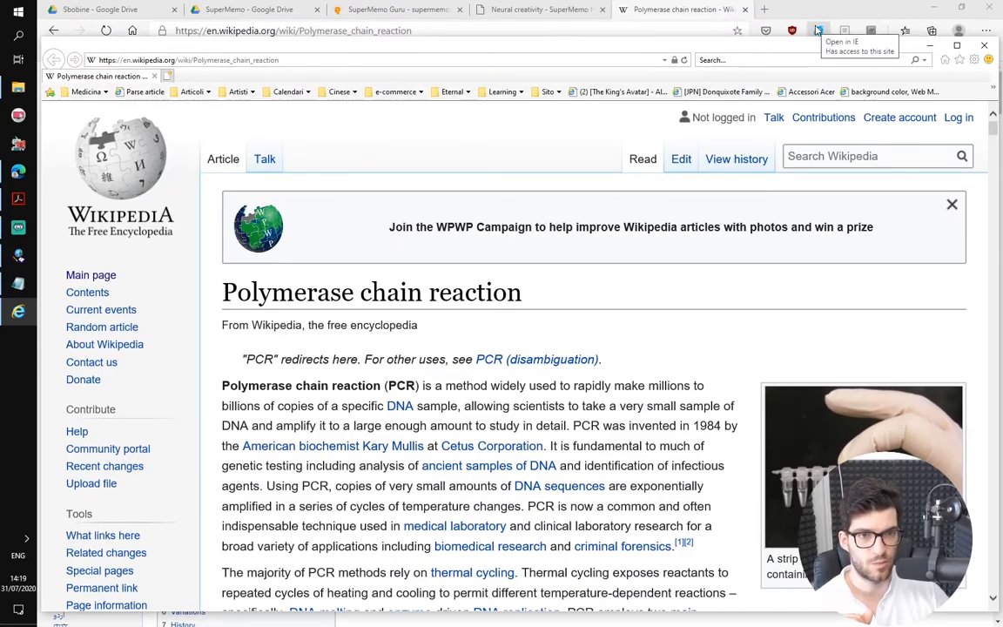
{"action": "left_click", "coordinate": [930, 11]}
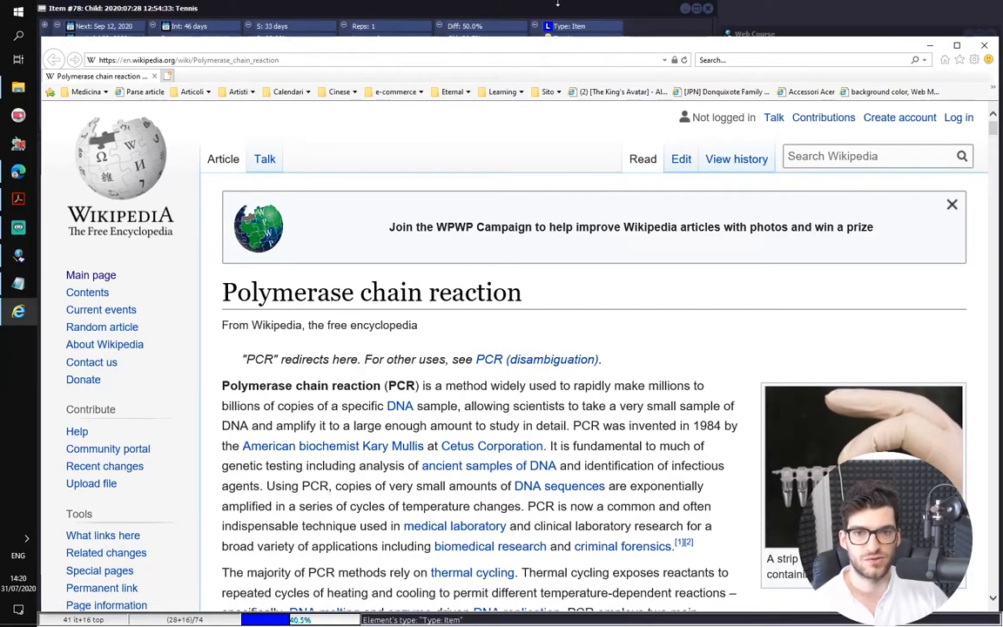
{"action": "left_click", "coordinate": [557, 4]}
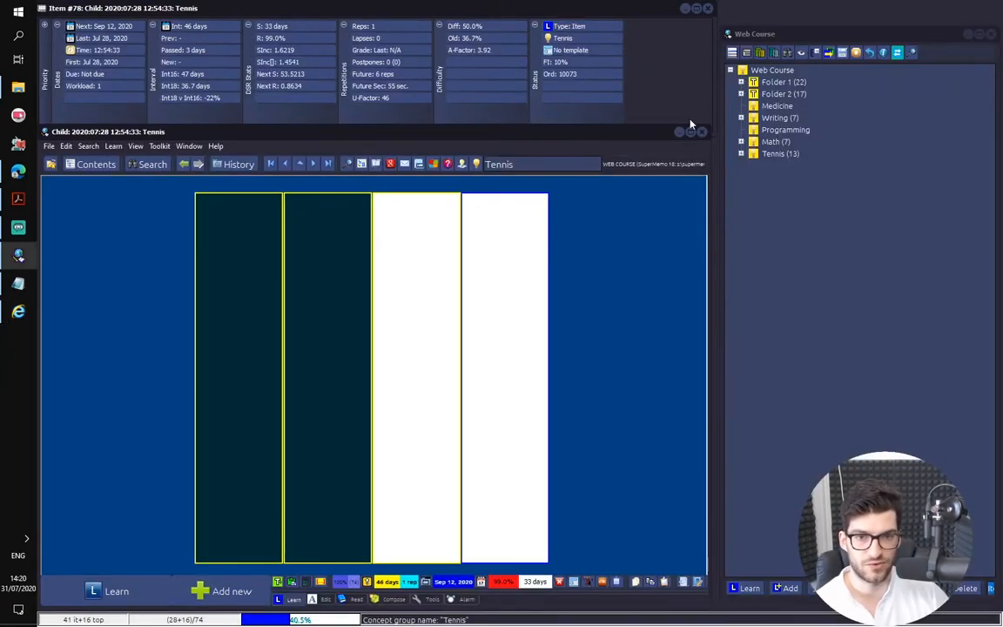
{"action": "left_click", "coordinate": [476, 163]}
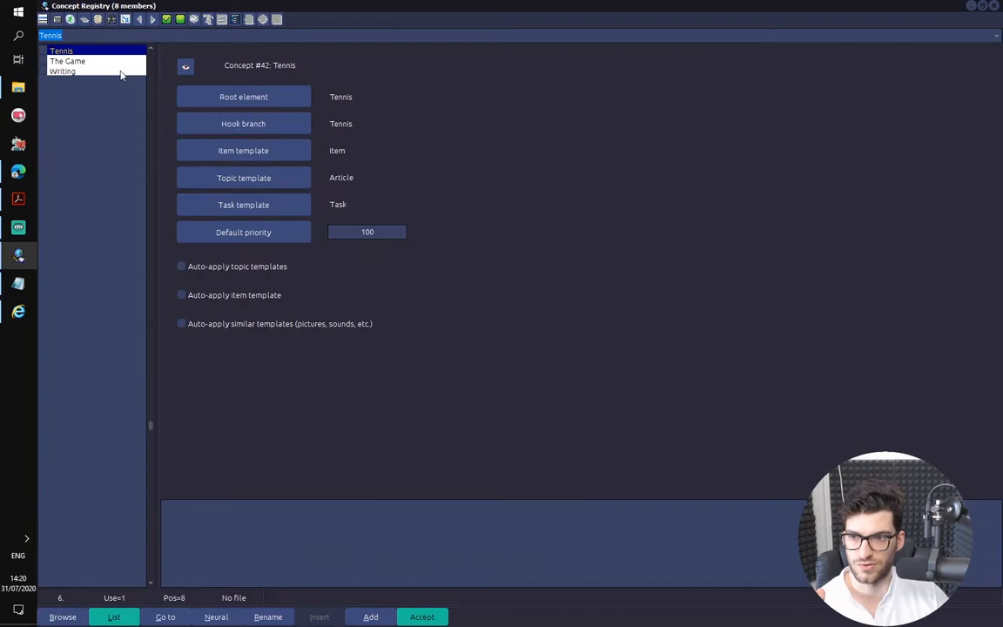
{"action": "scroll", "coordinate": [123, 76], "scroll_direction": "up", "scroll_amount": 5}
{"action": "left_click", "coordinate": [994, 6]}
{"action": "right_click", "coordinate": [790, 187]}
{"action": "mouse_move", "coordinate": [810, 189]}
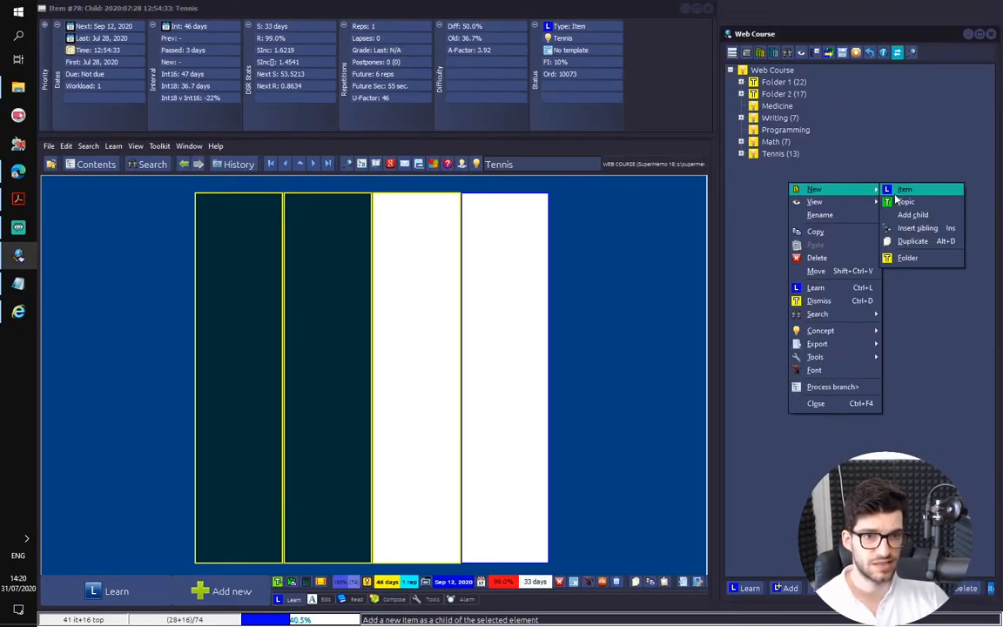
Go to the Medicine element in the knowledge tree and choose Medicine from the concept registry as the current concept group
{"action": "left_click", "coordinate": [777, 105]}
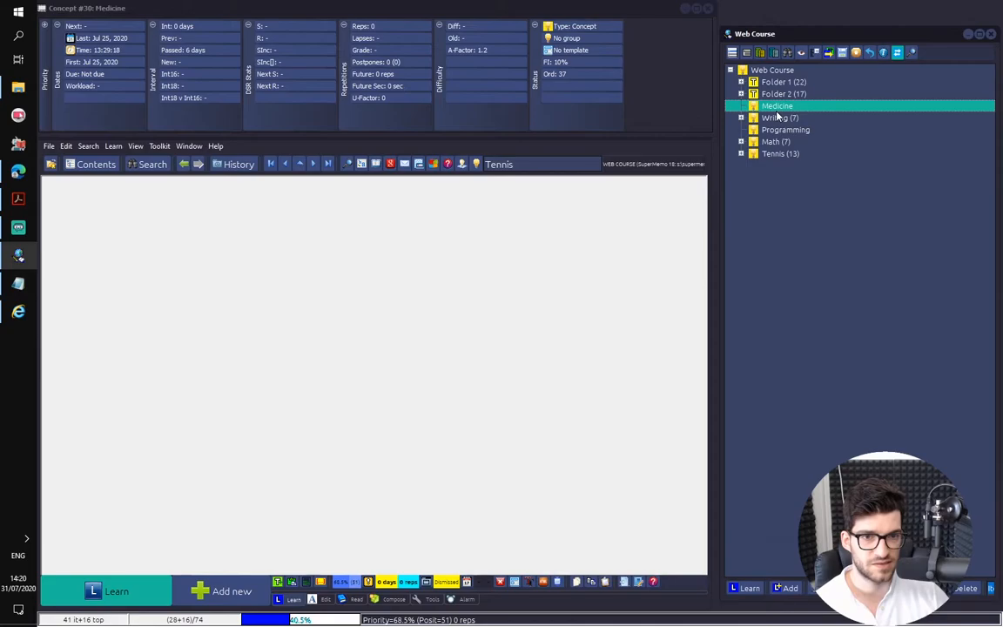
{"action": "left_click", "coordinate": [459, 165]}
{"action": "scroll", "coordinate": [70, 87], "scroll_direction": "up", "scroll_amount": 4}
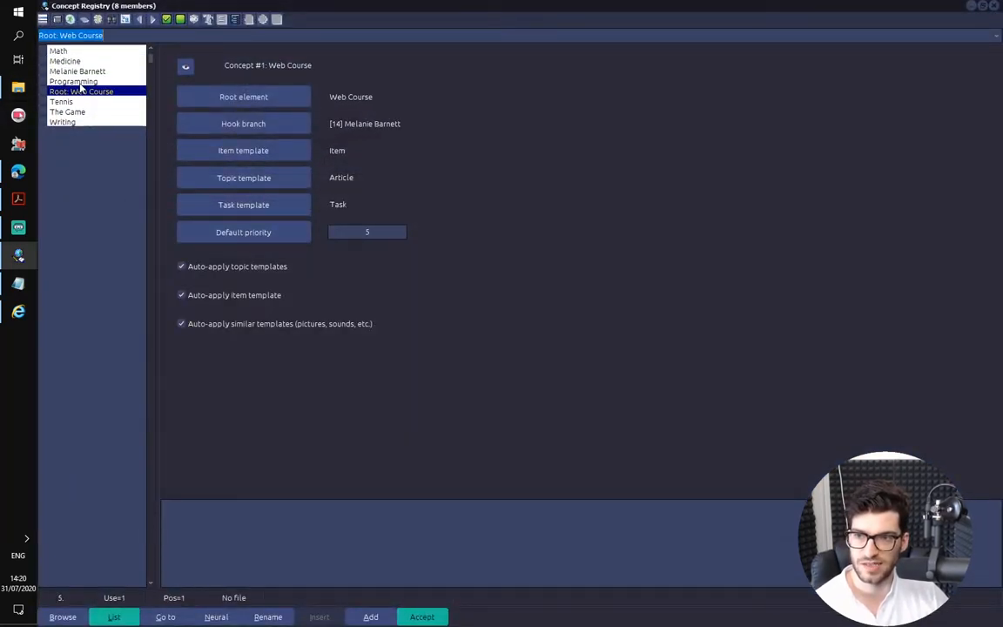
{"action": "left_click", "coordinate": [70, 61]}
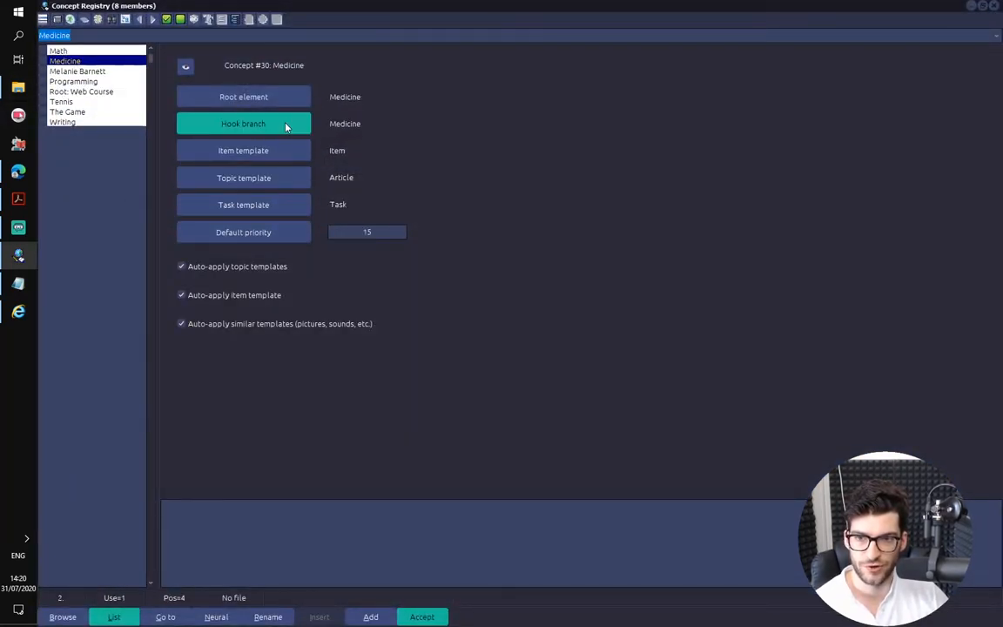
{"action": "double_click", "coordinate": [80, 62]}
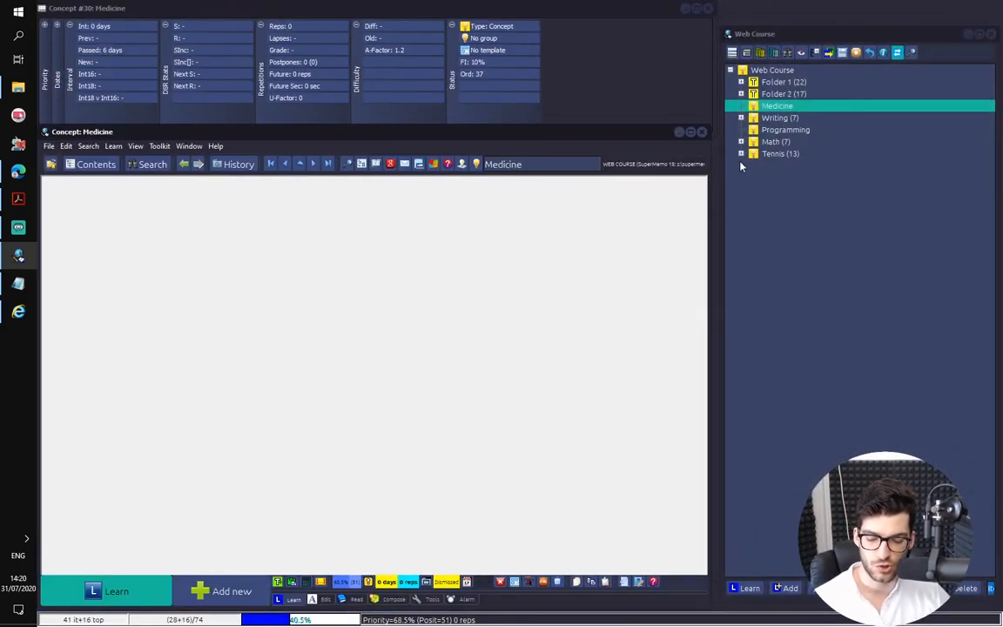
Import the Polymerase chain reaction article from Internet Explorer as a local page in the Medicine concept group
{"action": "key", "text": "ctrl+shift+a"}
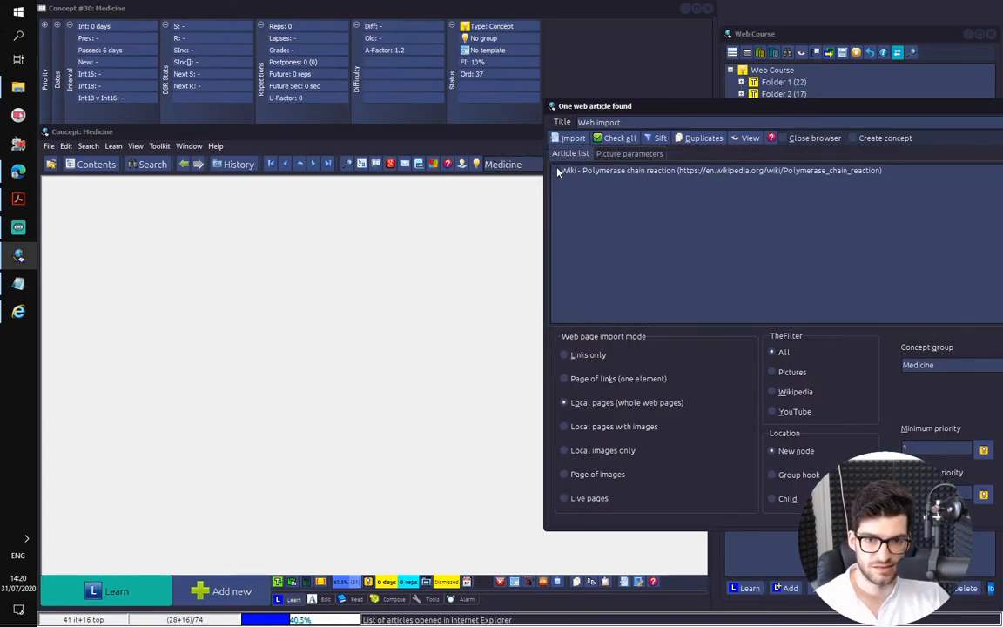
{"action": "left_click", "coordinate": [619, 137]}
{"action": "left_click_drag", "start_coordinate": [571, 111], "coordinate": [130, 72]}
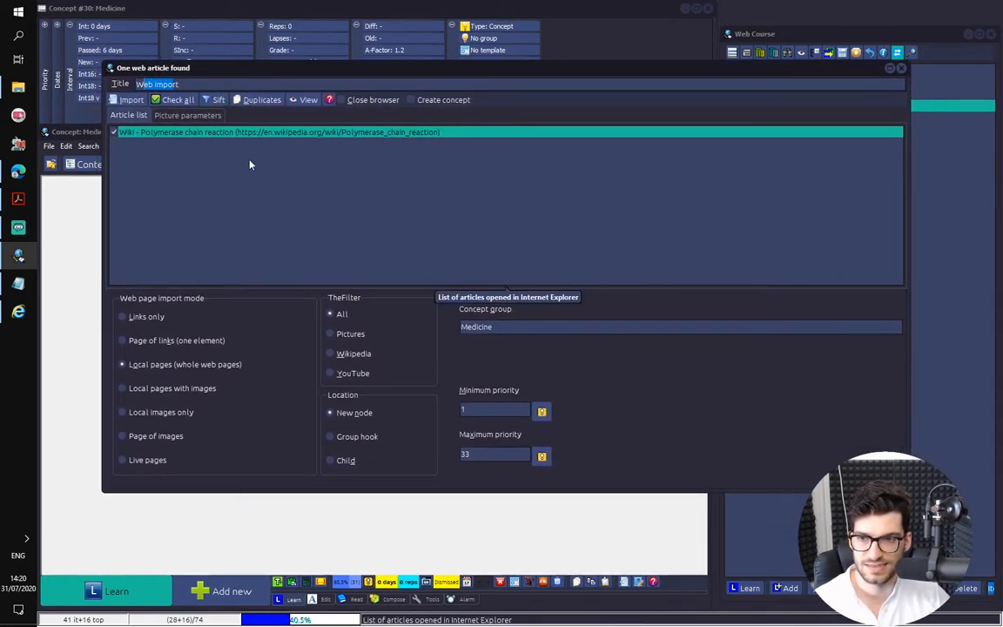
{"action": "left_click", "coordinate": [131, 99]}
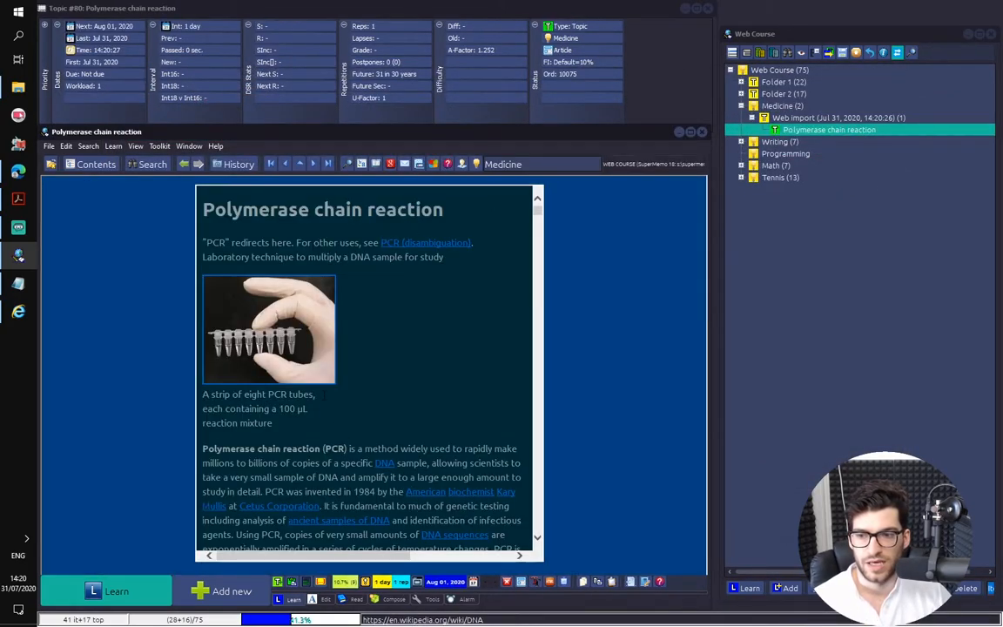
Look at the source page in Internet Explorer, return to SuperMemo and examine the layout and content of the imported article
{"action": "left_click", "coordinate": [6, 315]}
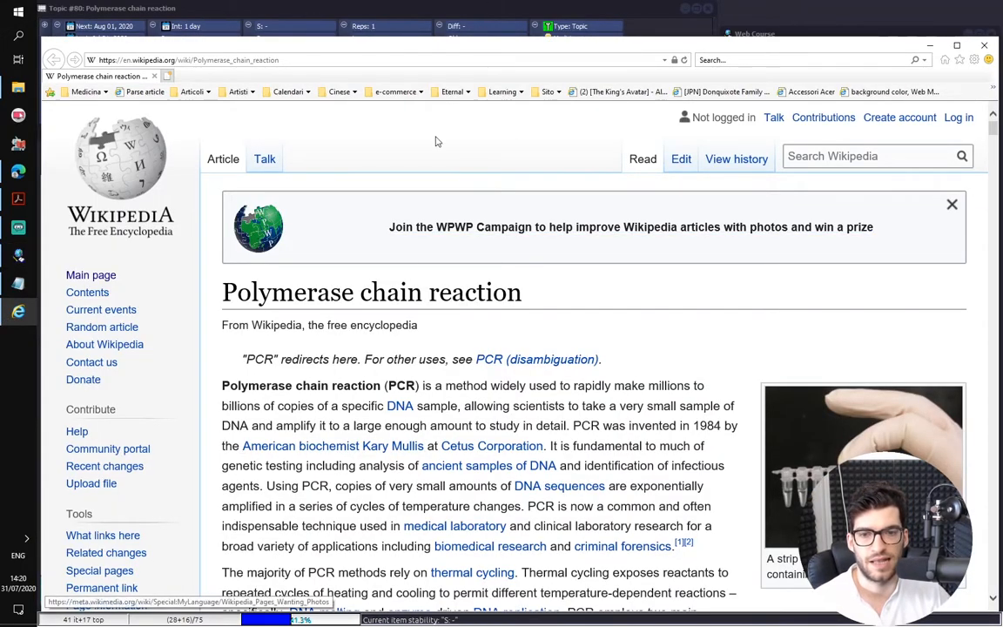
{"action": "left_click", "coordinate": [825, 35]}
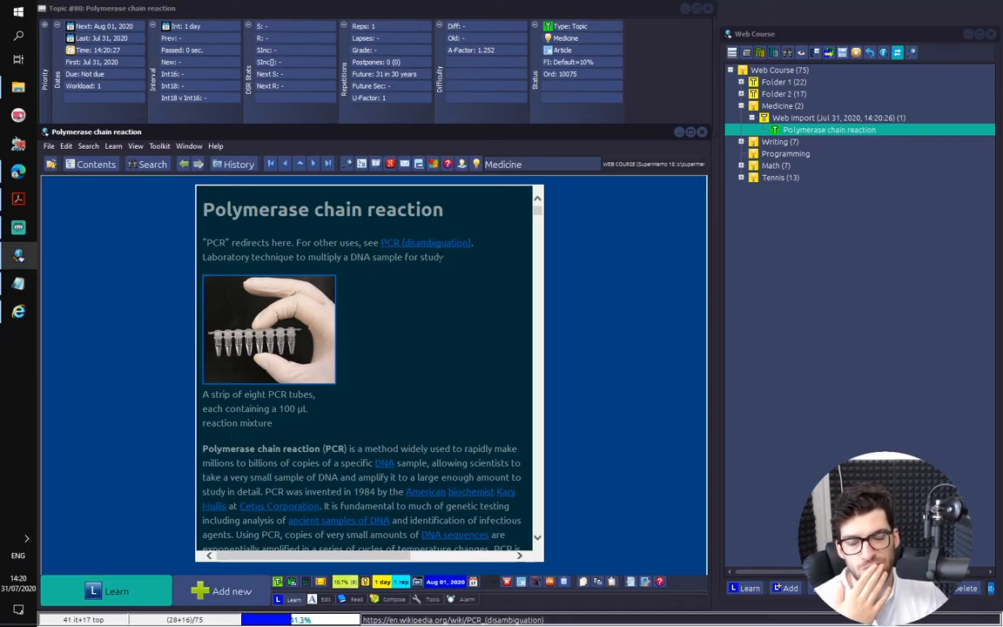
{"action": "scroll", "coordinate": [471, 262], "scroll_direction": "down", "scroll_amount": 20}
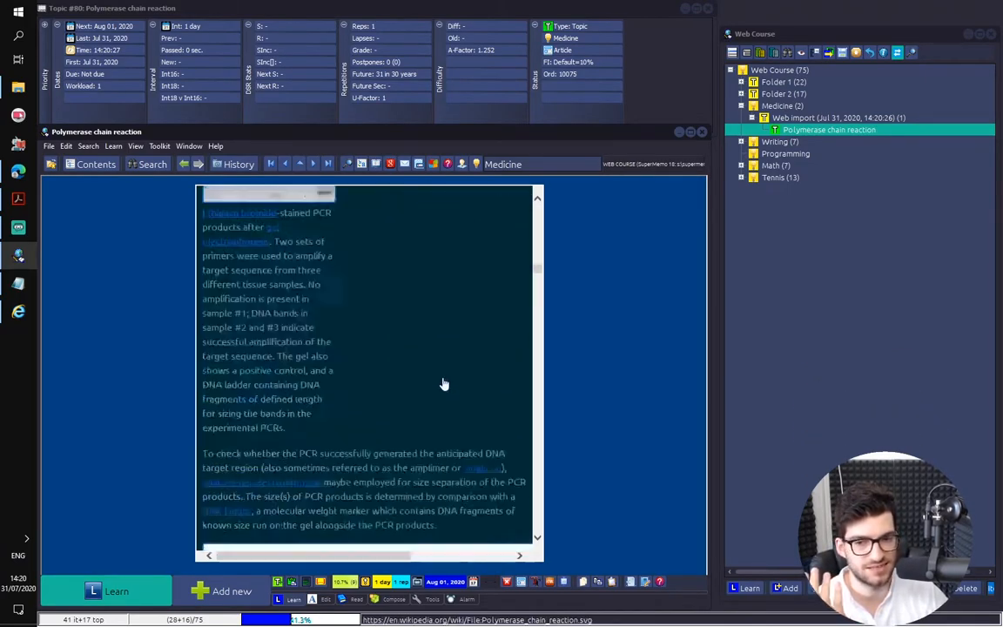
{"action": "scroll", "coordinate": [460, 392], "scroll_direction": "down", "scroll_amount": 5}
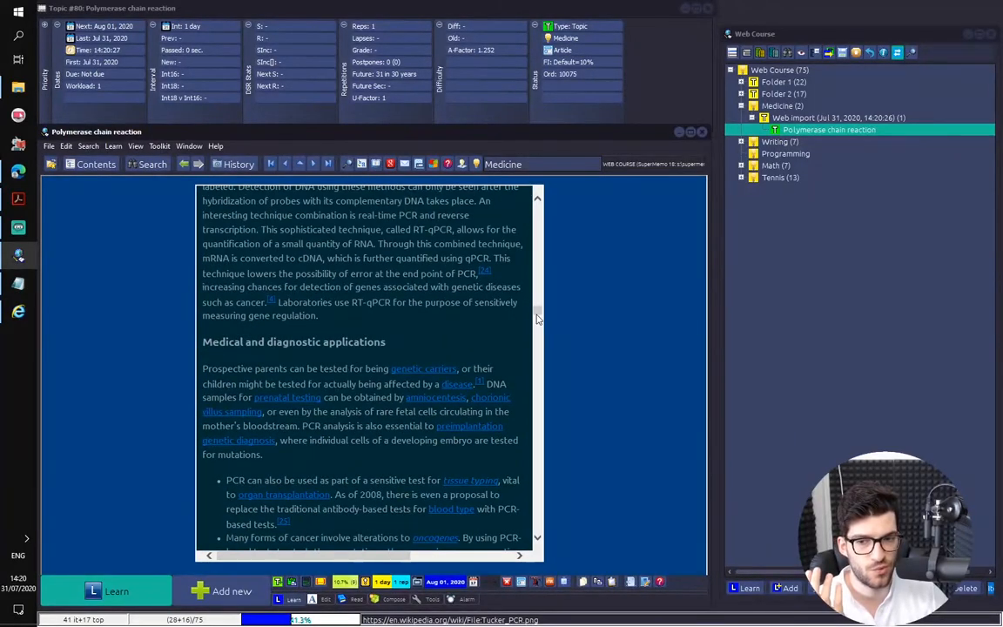
{"action": "scroll", "coordinate": [512, 490], "scroll_direction": "down", "scroll_amount": 15}
{"action": "scroll", "coordinate": [513, 489], "scroll_direction": "down", "scroll_amount": 5}
{"action": "scroll", "coordinate": [516, 349], "scroll_direction": "up", "scroll_amount": 20}
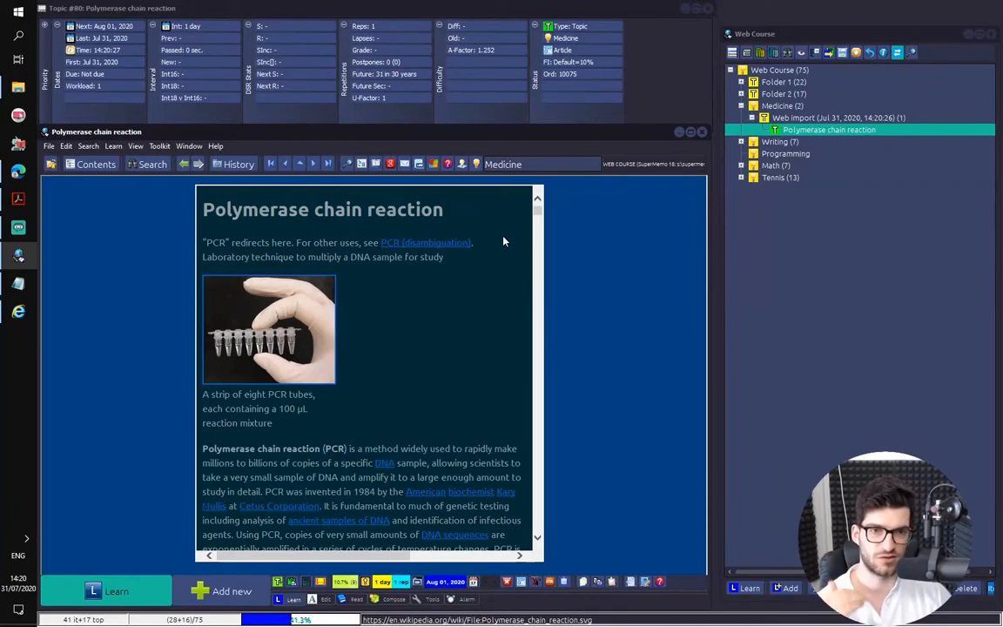
{"action": "scroll", "coordinate": [505, 248], "scroll_direction": "down", "scroll_amount": 3}
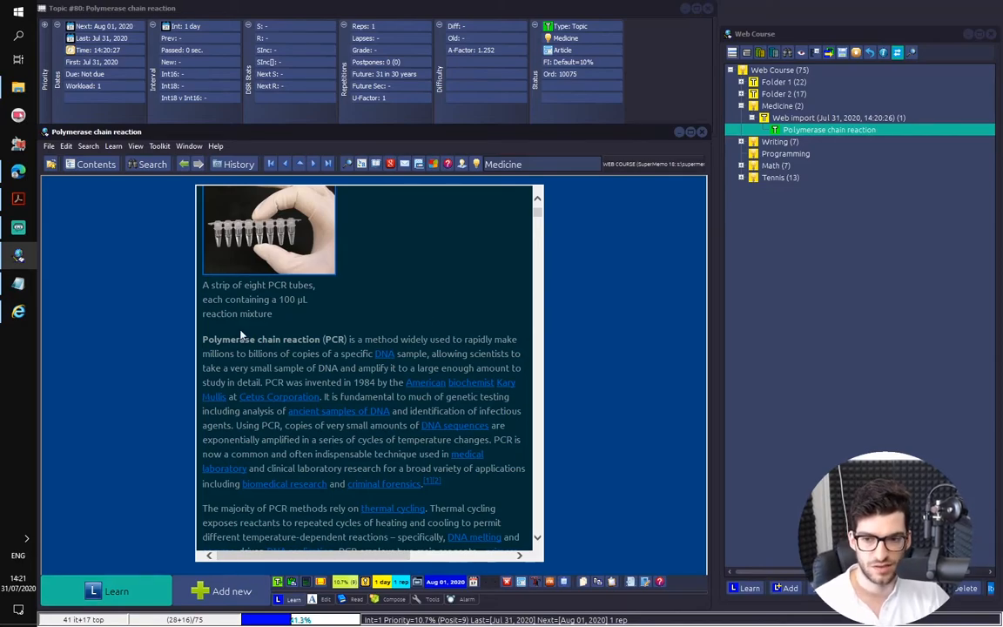
{"action": "left_click", "coordinate": [204, 339]}
{"action": "scroll", "coordinate": [384, 313], "scroll_direction": "down", "scroll_amount": 1}
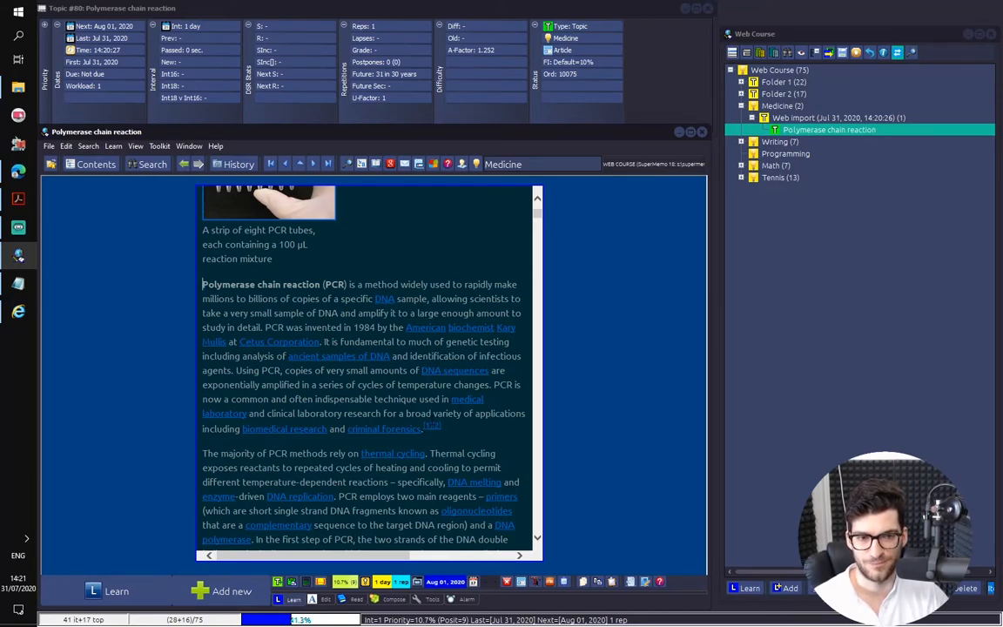
{"action": "scroll", "coordinate": [376, 399], "scroll_direction": "up", "scroll_amount": 3}
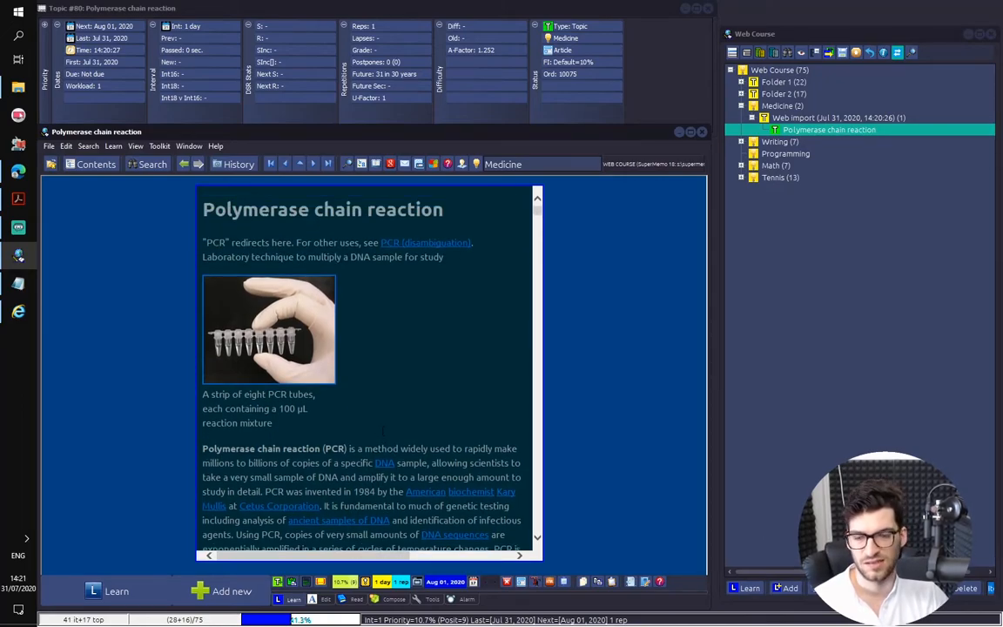
Delete the redirect note and the short description line below the article's title, keeping the heading
{"action": "left_click_drag", "start_coordinate": [475, 271], "coordinate": [158, 215]}
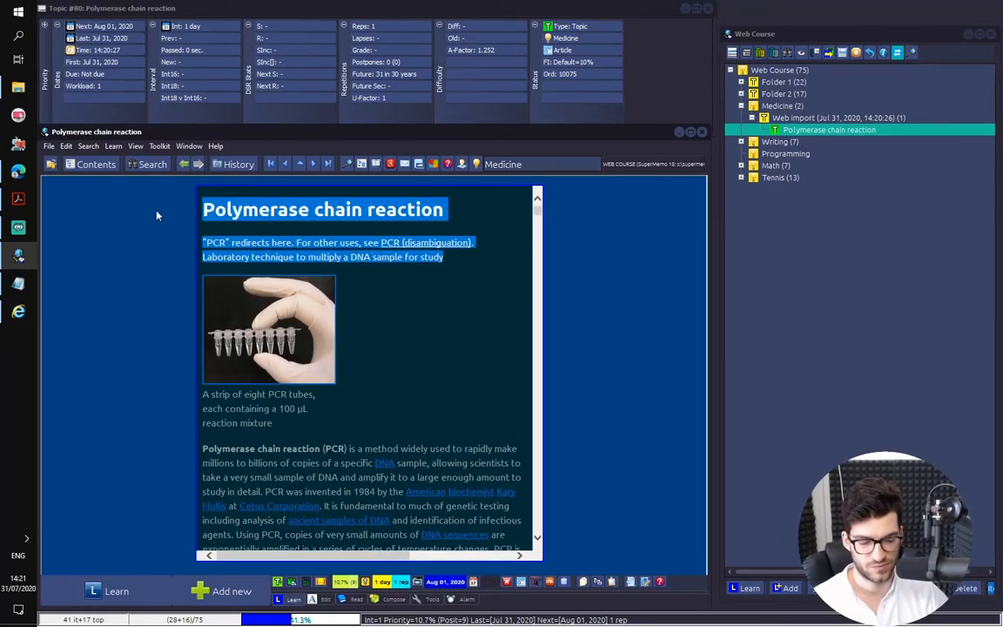
{"action": "key", "text": "shift+Down"}
{"action": "key", "text": "Delete"}
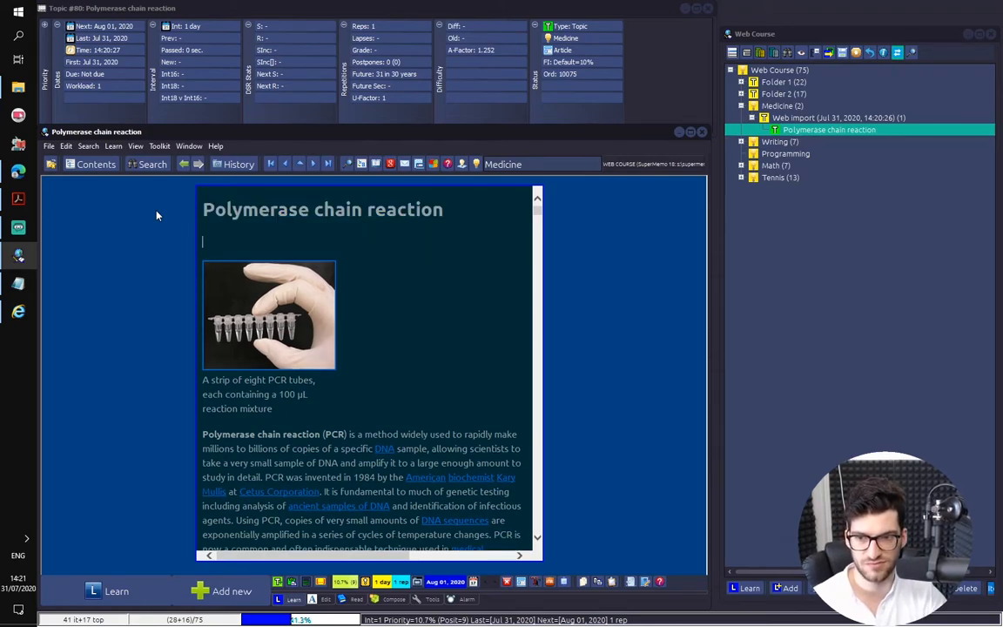
{"action": "key", "text": "shift+Up"}
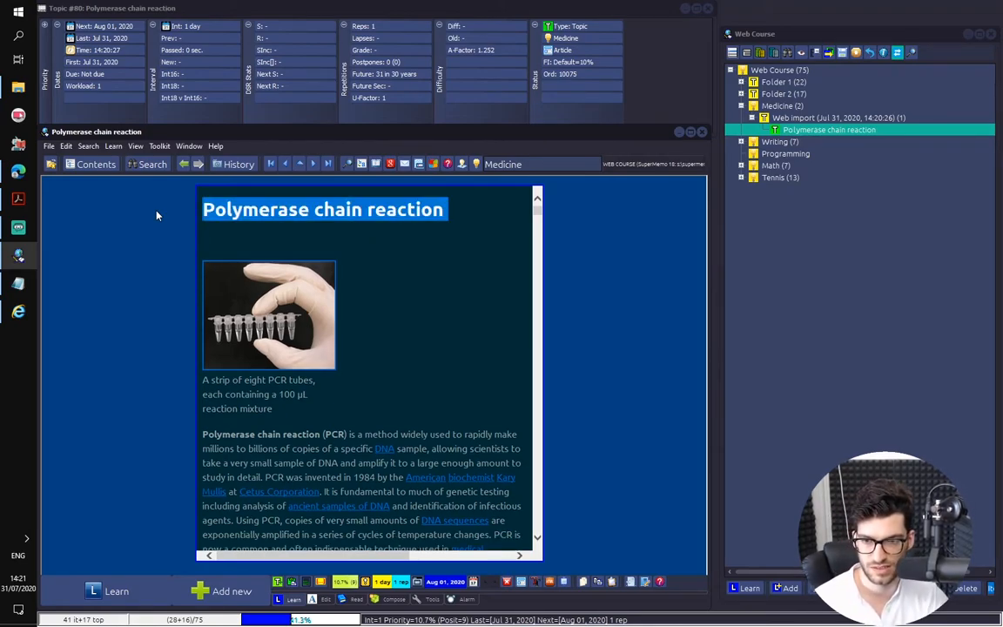
{"action": "key", "text": "Down"}
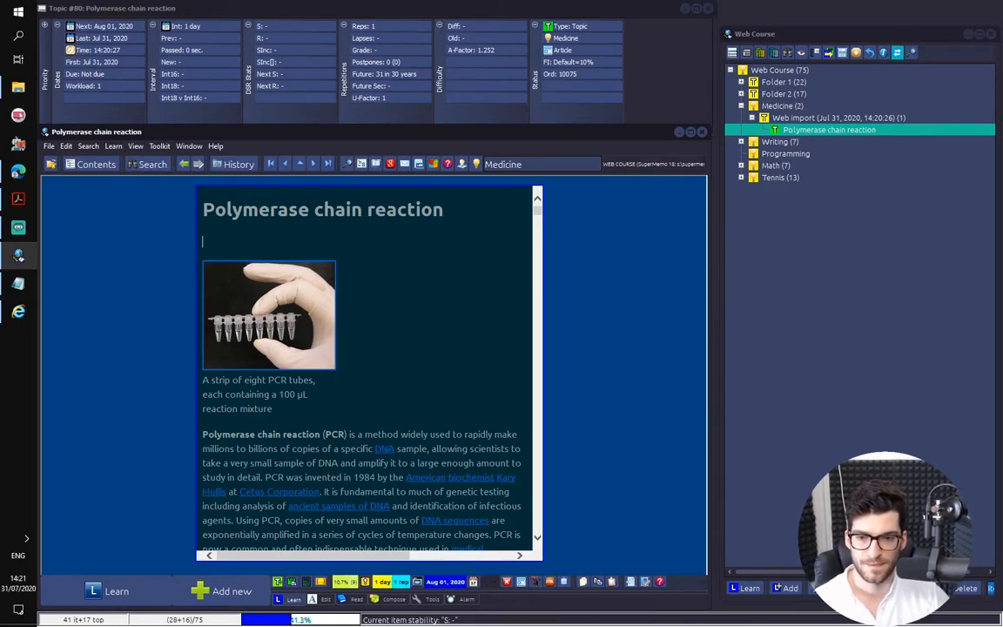
Set the Polymerase chain reaction article as the hook of the Medicine concept and confirm the change
{"action": "right_click", "coordinate": [818, 133]}
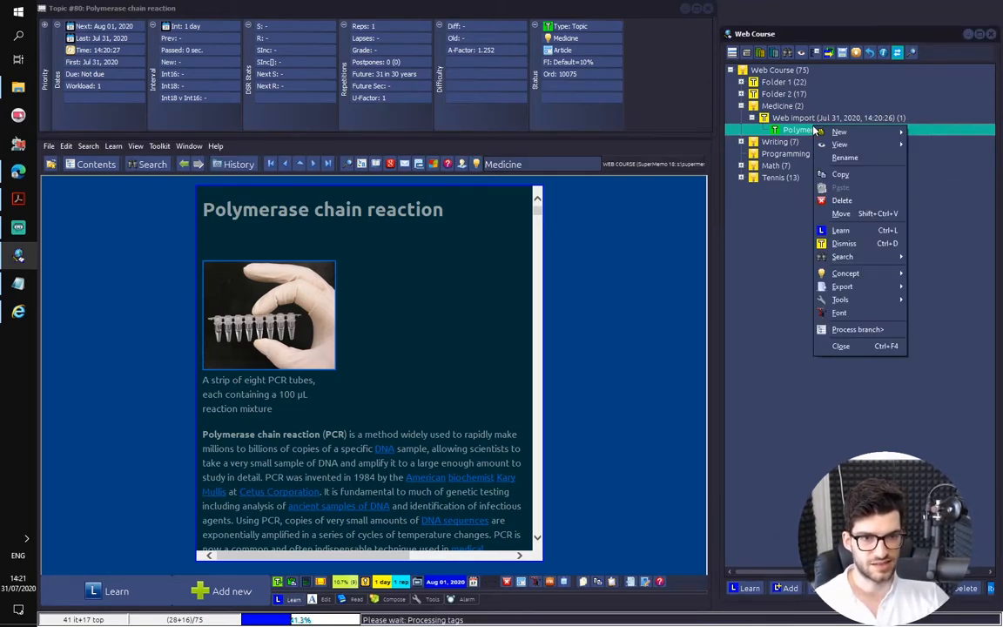
{"action": "mouse_move", "coordinate": [849, 274]}
{"action": "left_click", "coordinate": [937, 303]}
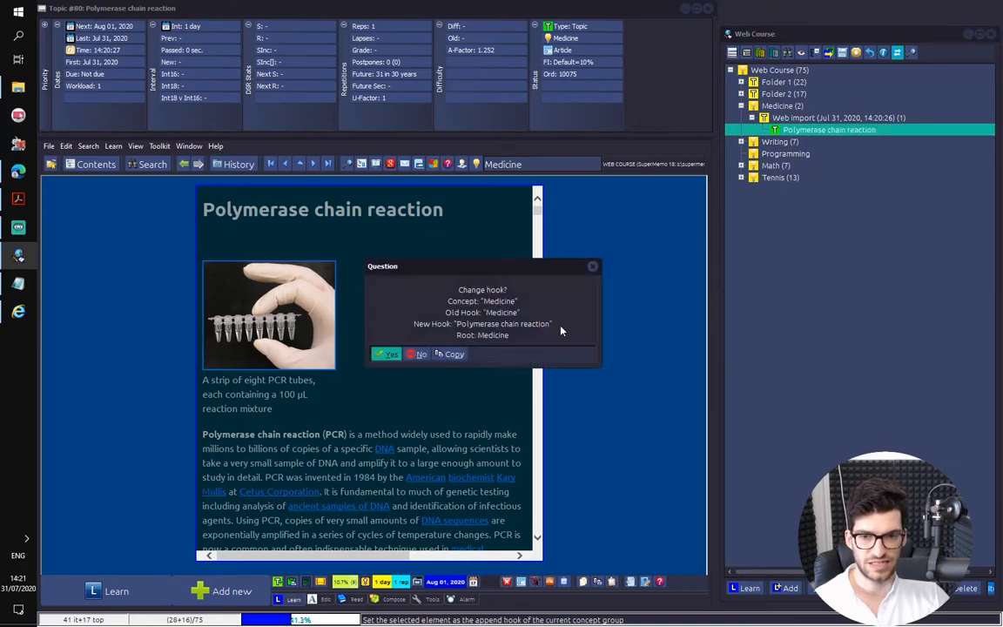
{"action": "key", "text": "Return"}
Move the Polymerase chain reaction article directly under Medicine and delete the emptied Web import folder
{"action": "left_click", "coordinate": [796, 120]}
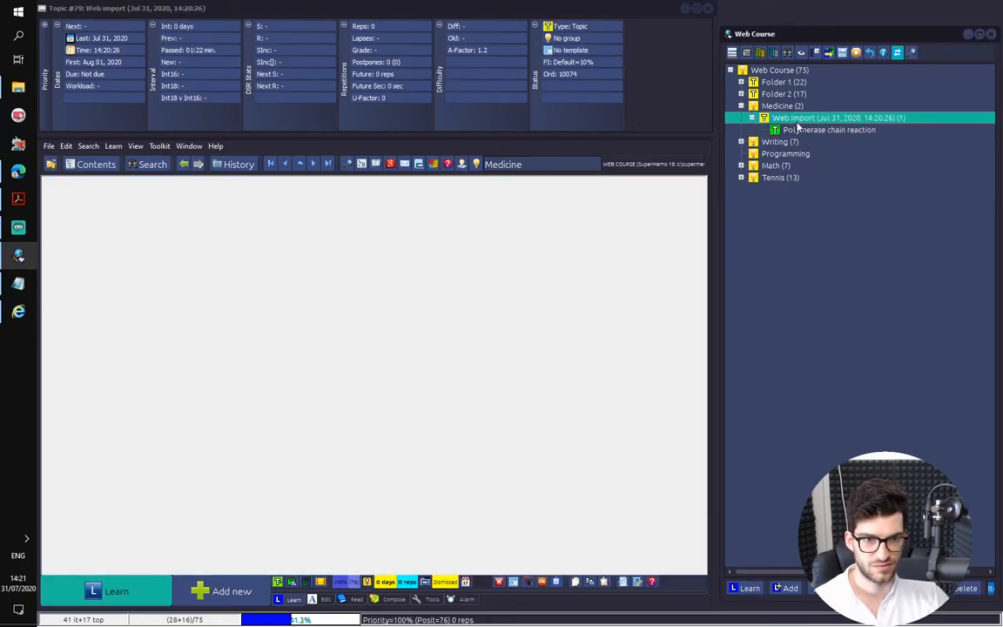
{"action": "left_click_drag", "start_coordinate": [796, 130], "coordinate": [780, 107]}
{"action": "left_click", "coordinate": [794, 121]}
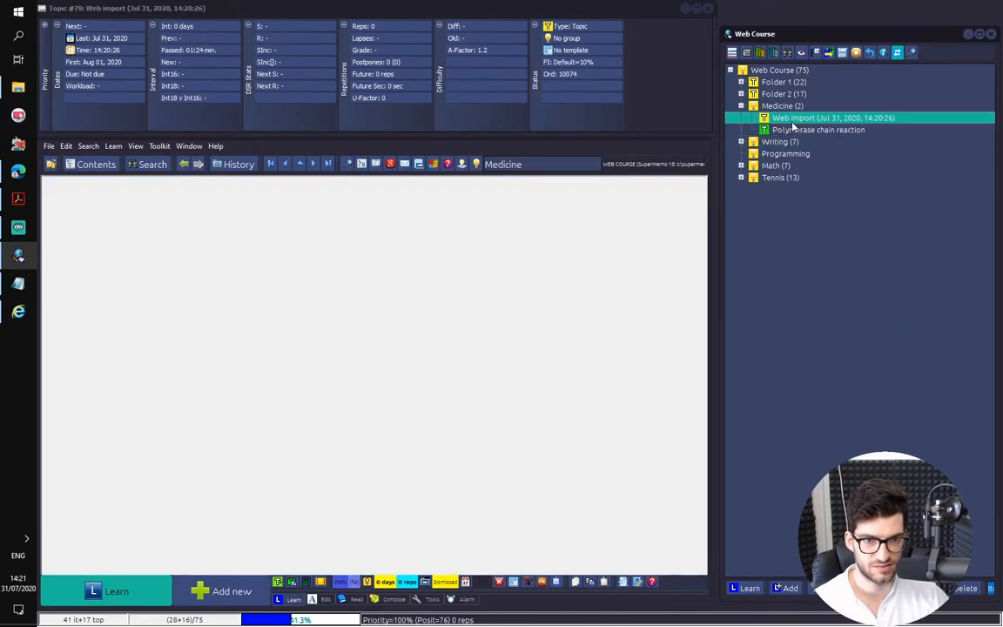
{"action": "key", "text": "Delete"}
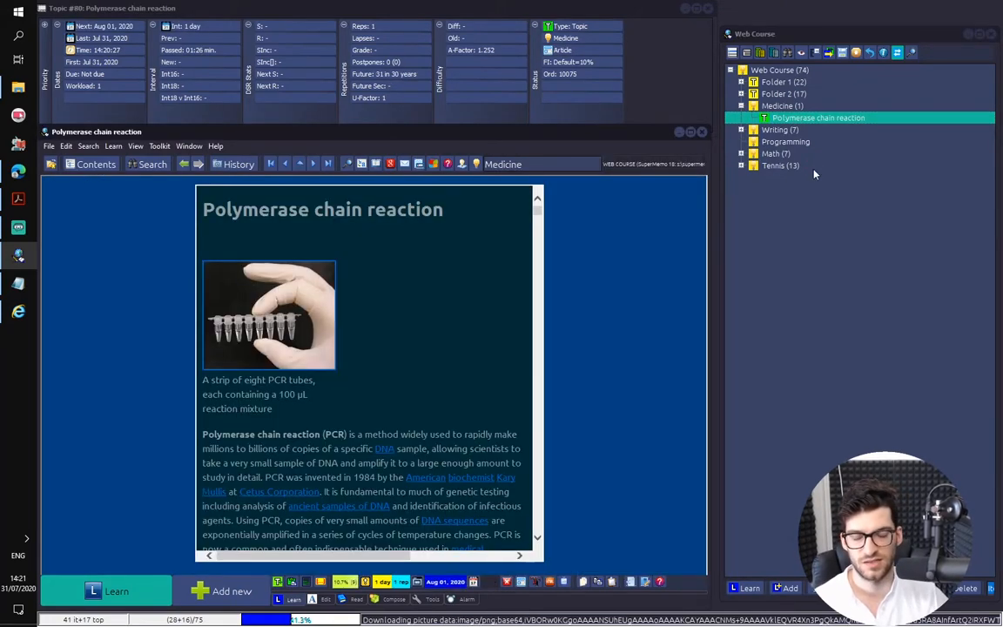
Add a new item under the Polymerase chain reaction article with the question "DNA : What is the polymerase?"
{"action": "key", "text": "alt+a"}
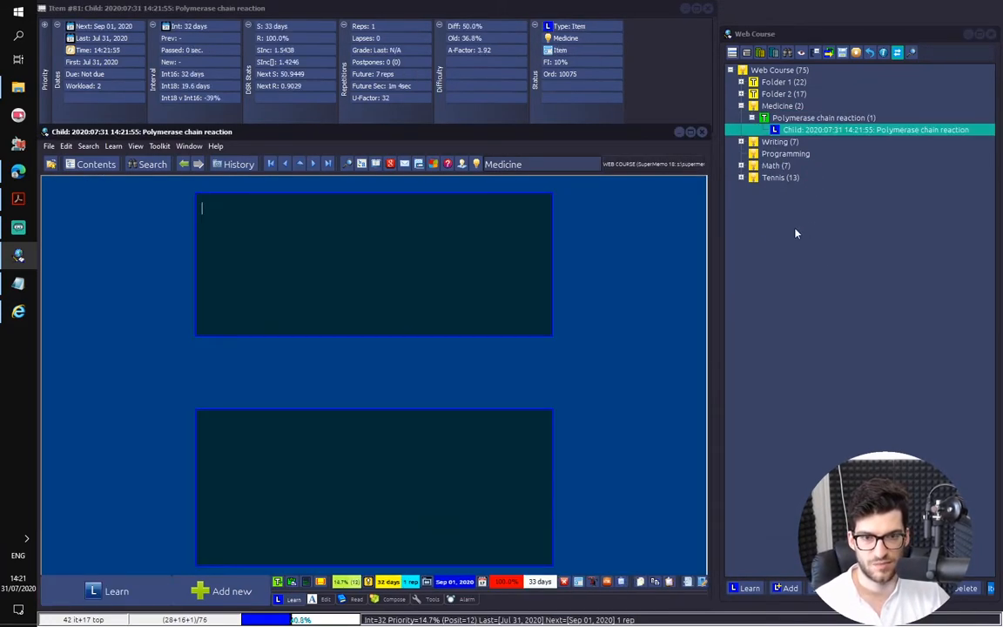
{"action": "type", "text": "What"}
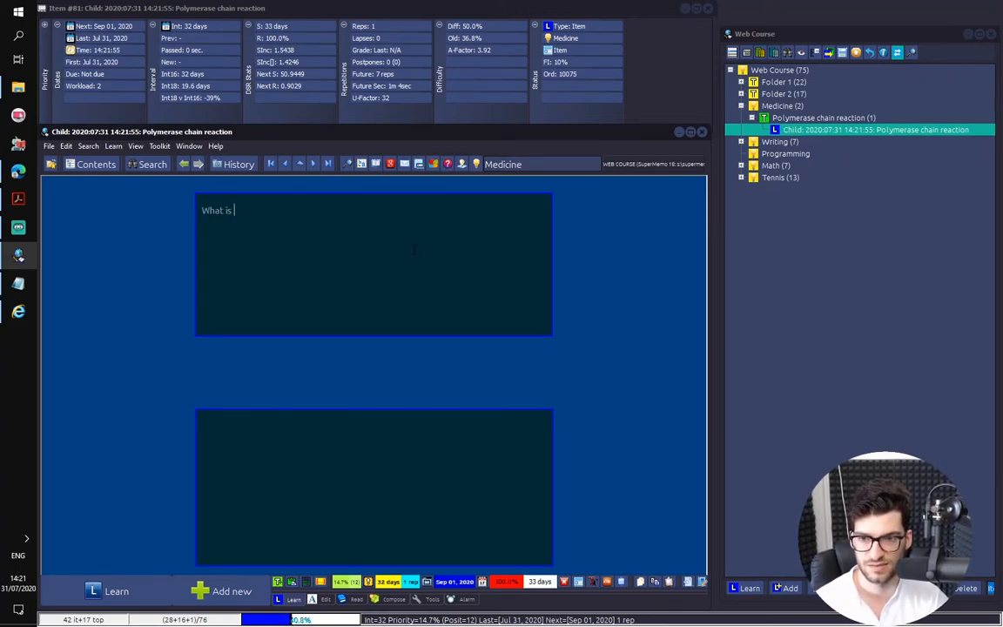
{"action": "type", "text": " is"}
{"action": "key", "text": "BackSpace"}
{"action": "key", "text": "BackSpace"}
{"action": "key", "text": "BackSpace"}
{"action": "key", "text": "BackSpace"}
{"action": "key", "text": "BackSpace"}
{"action": "key", "text": "BackSpace"}
{"action": "key", "text": "BackSpace"}
{"action": "type", "text": "DNA"}
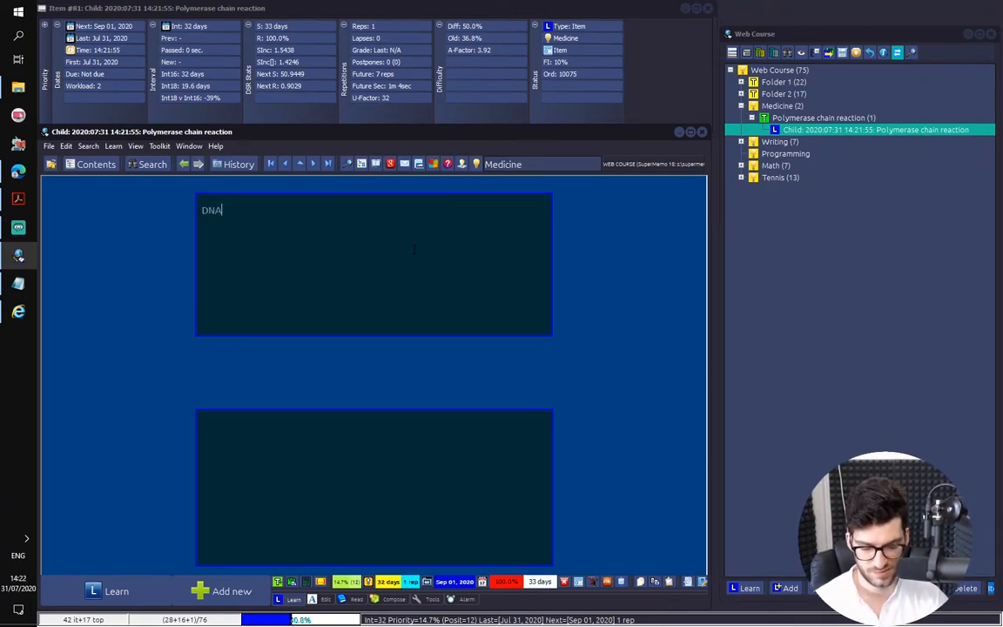
{"action": "type", "text": " : What is the polymerase?"}
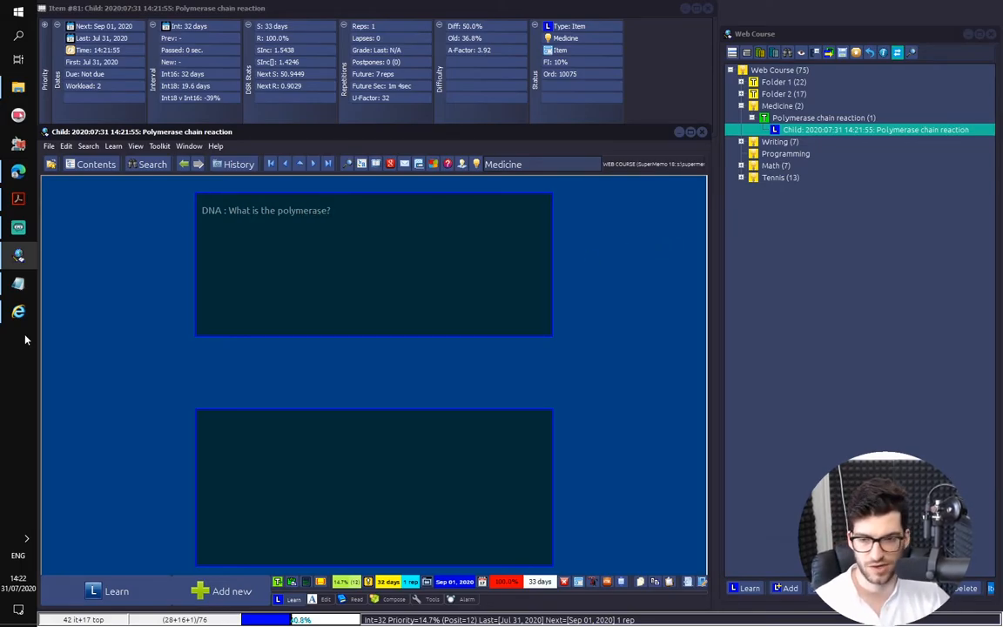
Switch to Edge, search the Polymerase chain reaction article for "polymeras", and open the linked DNA polymerase article in a new tab
{"action": "left_click", "coordinate": [18, 171]}
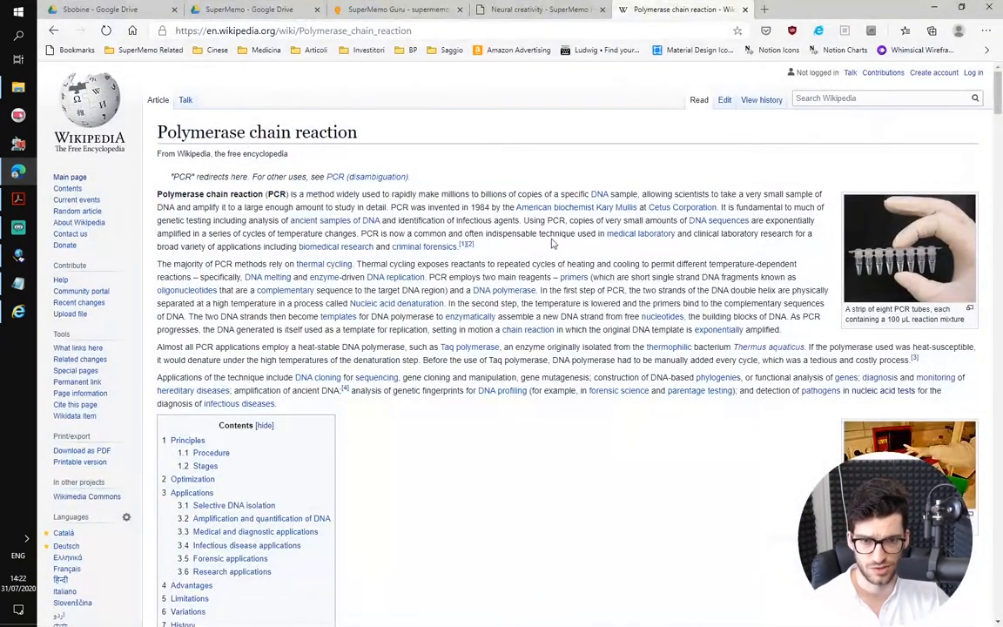
{"action": "key", "text": "ctrl+d"}
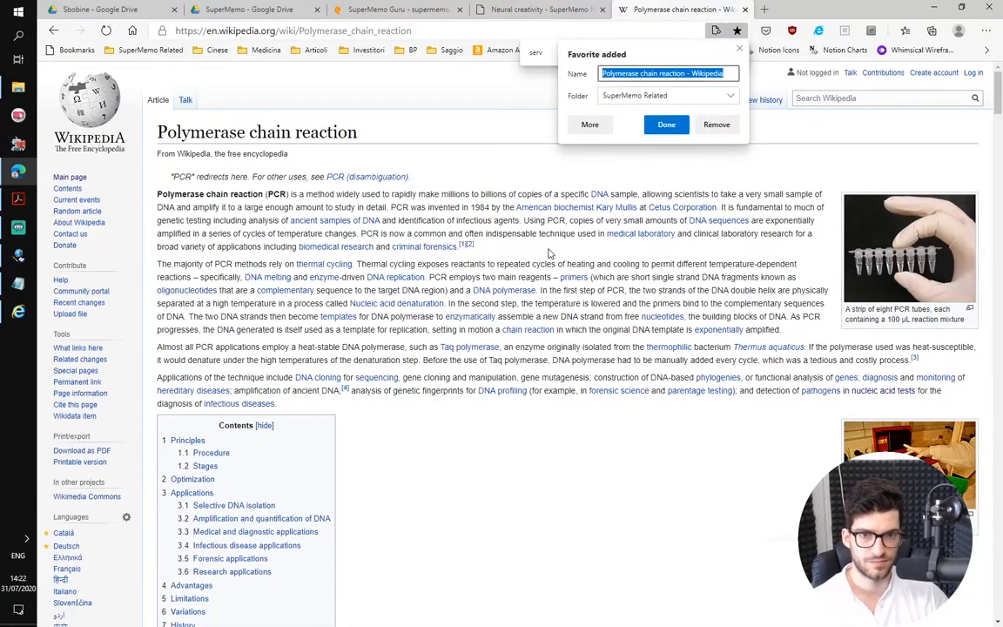
{"action": "left_click", "coordinate": [717, 124]}
{"action": "key", "text": "ctrl+f"}
{"action": "type", "text": "poly"}
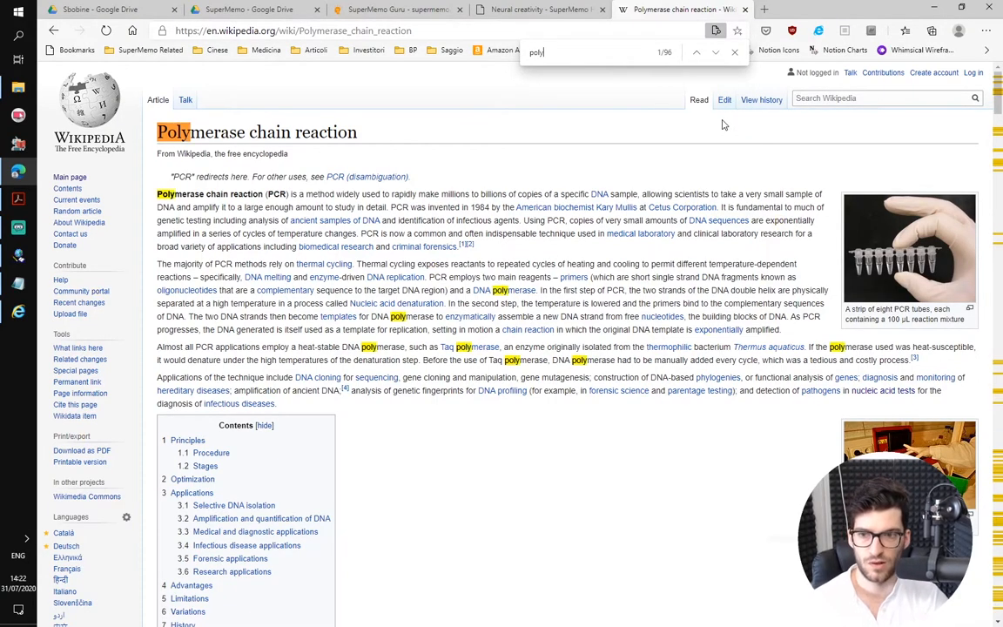
{"action": "type", "text": "meras"}
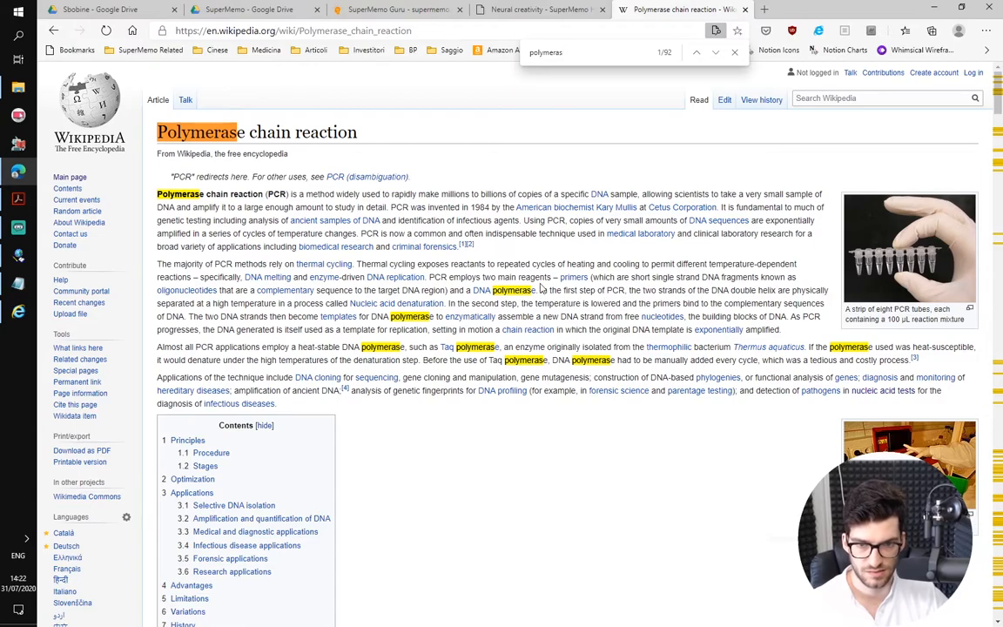
{"action": "middle_click", "coordinate": [483, 290]}
{"action": "left_click", "coordinate": [801, 9]}
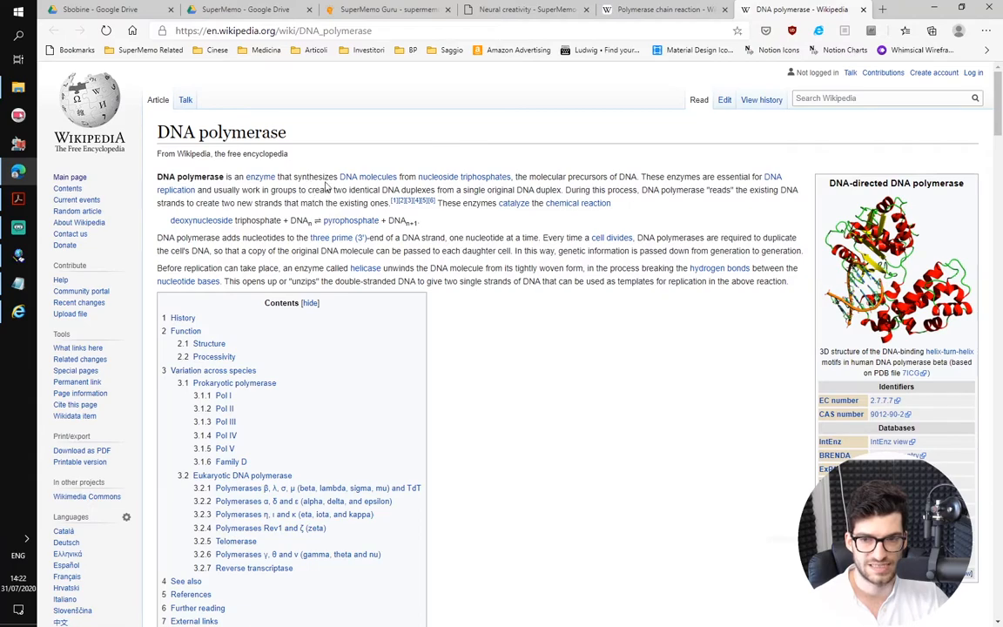
Copy the opening sentence of the DNA polymerase article into the item's answer field in SuperMemo and convert it to plain text
{"action": "left_click", "coordinate": [923, 6]}
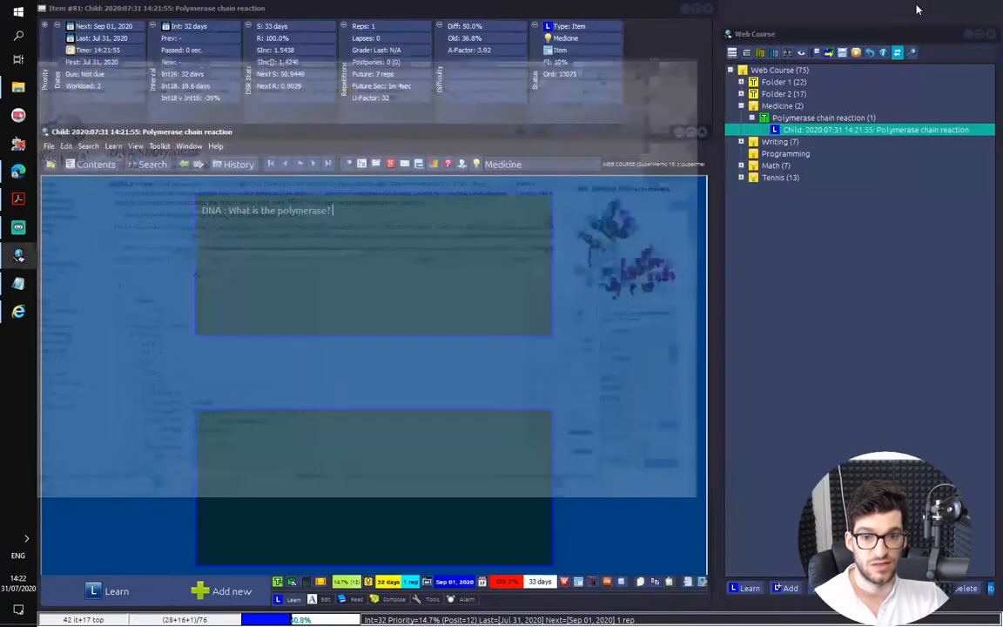
{"action": "left_click", "coordinate": [486, 437]}
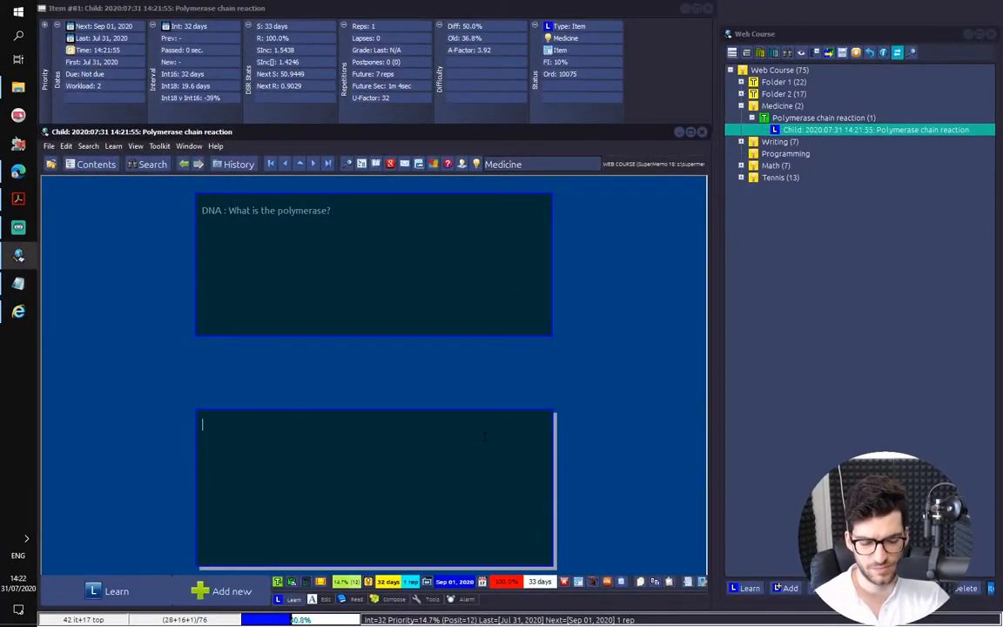
{"action": "left_click", "coordinate": [19, 170]}
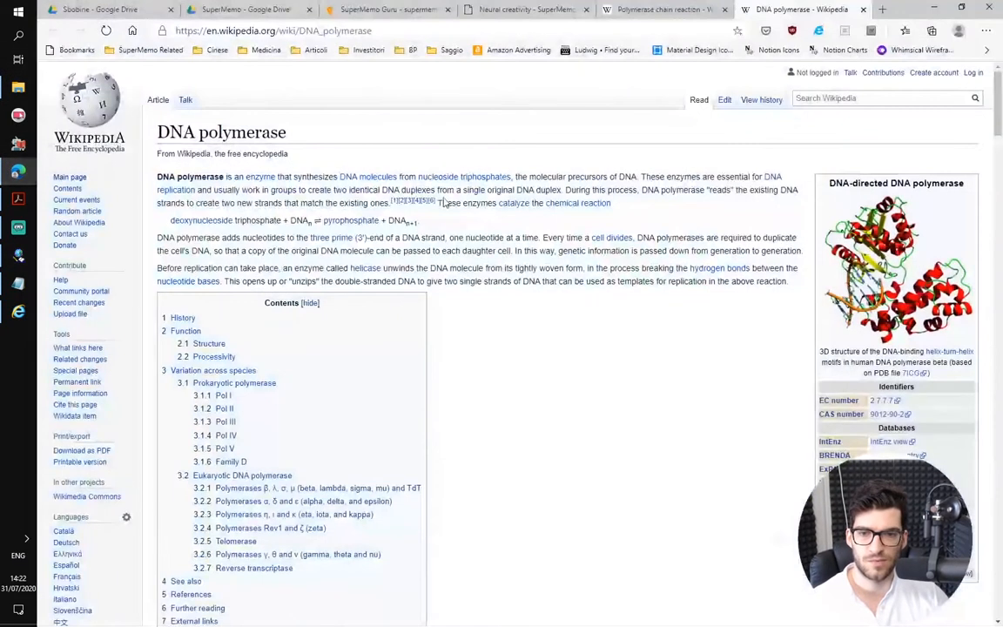
{"action": "double_click", "coordinate": [166, 178]}
{"action": "left_click_drag", "start_coordinate": [168, 185], "coordinate": [578, 176]}
{"action": "key", "text": "ctrl+c"}
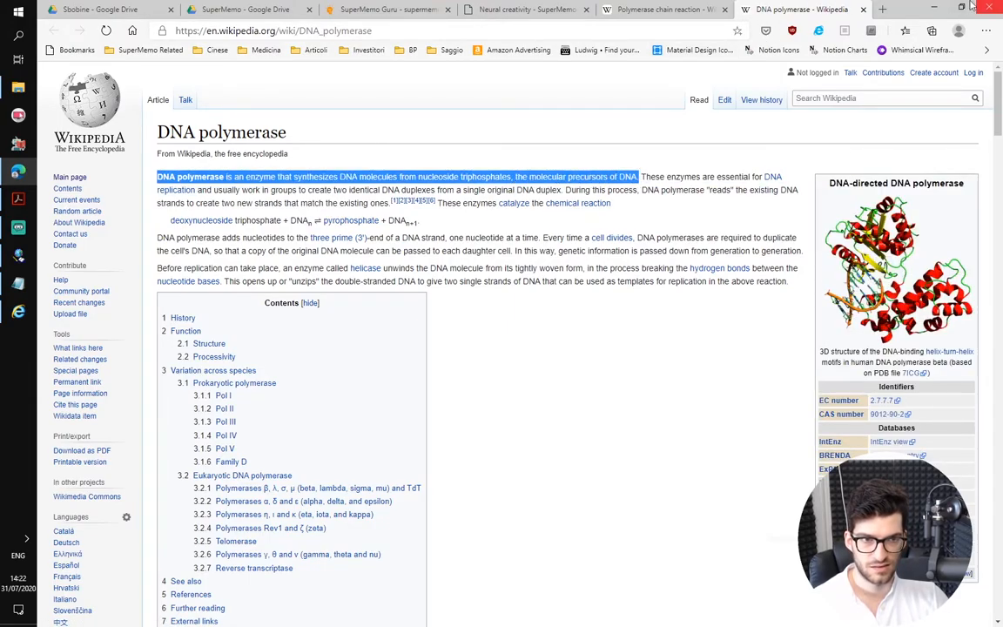
{"action": "left_click", "coordinate": [935, 7]}
{"action": "key", "text": "ctrl+v"}
{"action": "key", "text": "ctrl+shift+F12"}
{"action": "key", "text": "Return"}
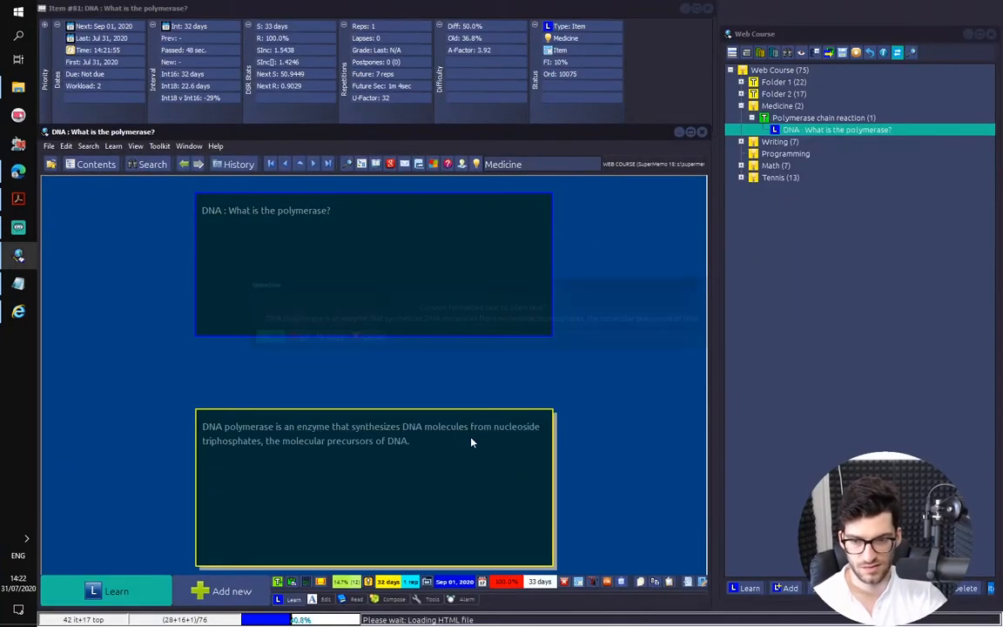
Replace the whole pasted answer of the polymerase item with "An enzyme"
{"action": "left_click", "coordinate": [513, 458]}
{"action": "left_click_drag", "start_coordinate": [414, 442], "coordinate": [202, 427]}
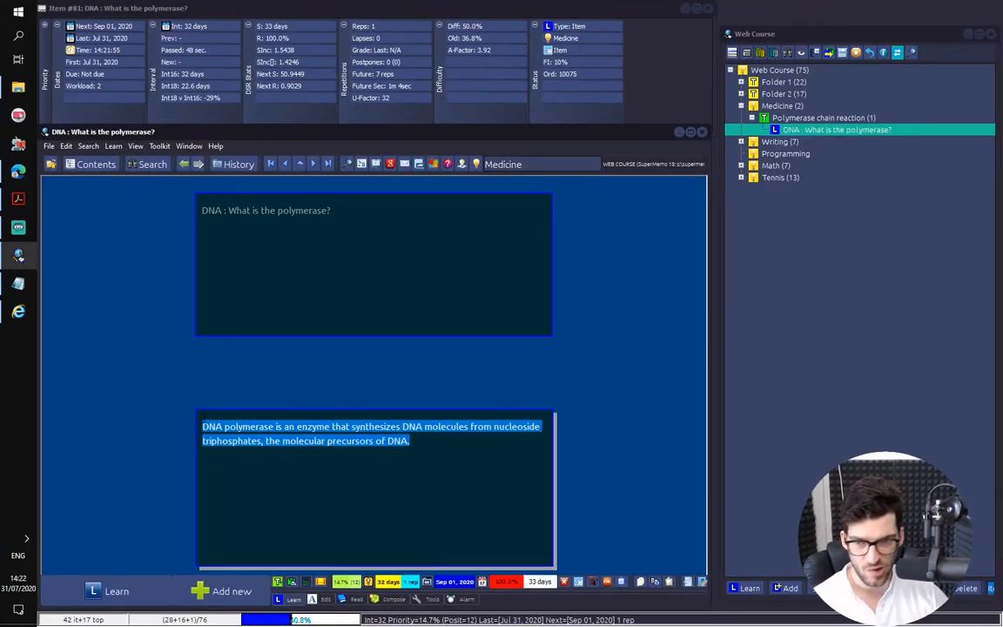
{"action": "key", "text": "BackSpace"}
{"action": "type", "text": "An en"}
{"action": "key", "text": "alt+z"}
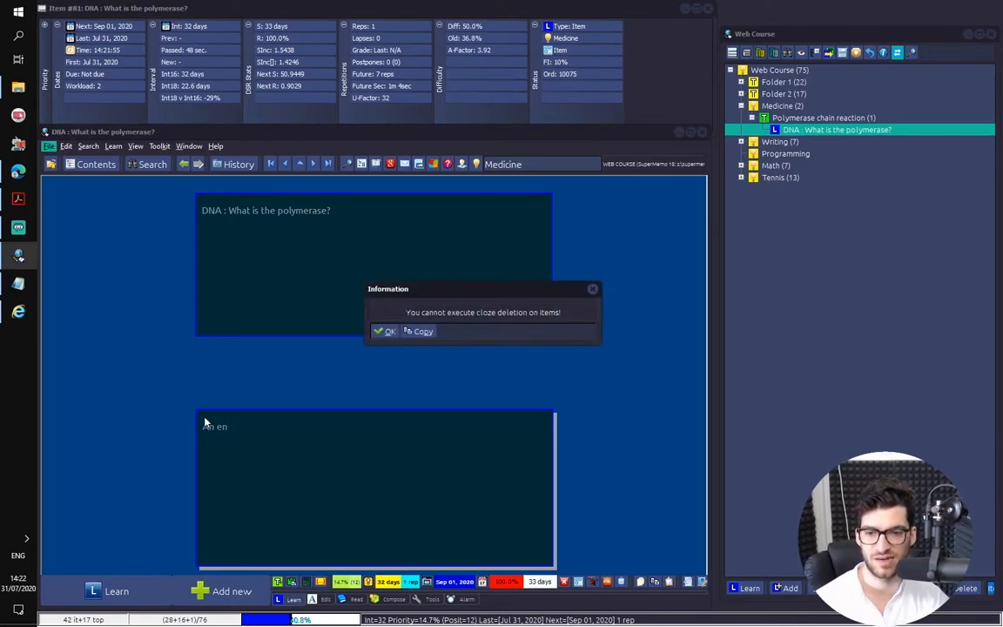
{"action": "key", "text": "Return"}
{"action": "type", "text": "zyme"}
Add a second item under the Polymerase chain reaction article with "DNA :" in its question field
{"action": "key", "text": "alt+a"}
{"action": "type", "text": "DNA"}
{"action": "type", "text": ":"}
{"action": "key", "text": "Return"}
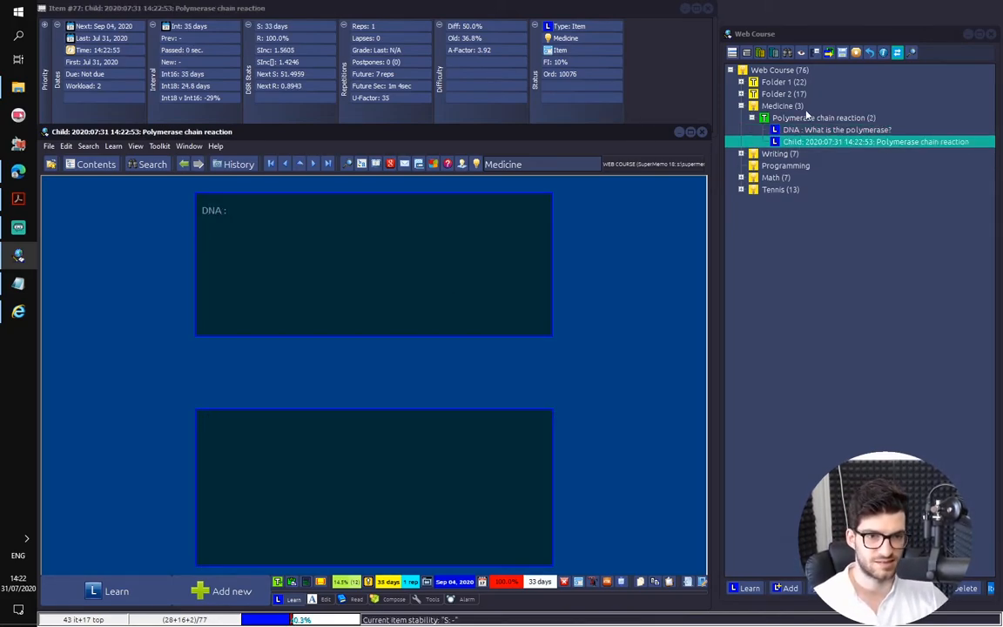
In the "What is the polymerase?" item, put "DNA :" on its own line and make it bold and yellow
{"action": "left_click", "coordinate": [812, 130]}
{"action": "left_click", "coordinate": [229, 211]}
{"action": "key", "text": "Return"}
{"action": "key", "text": "shift+Up"}
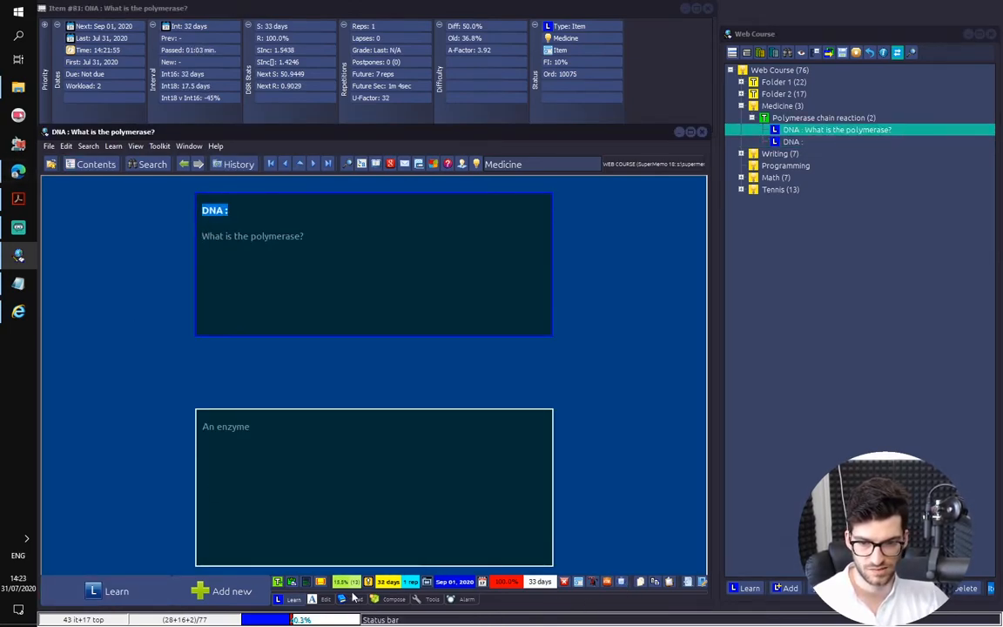
{"action": "left_click", "coordinate": [323, 600]}
{"action": "left_click", "coordinate": [416, 584]}
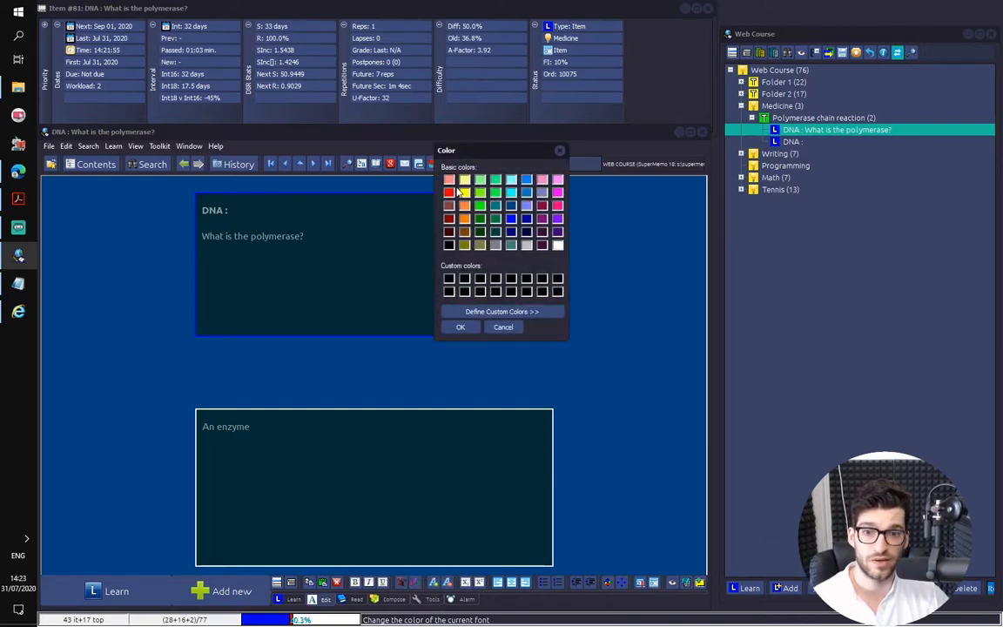
{"action": "left_click", "coordinate": [461, 327]}
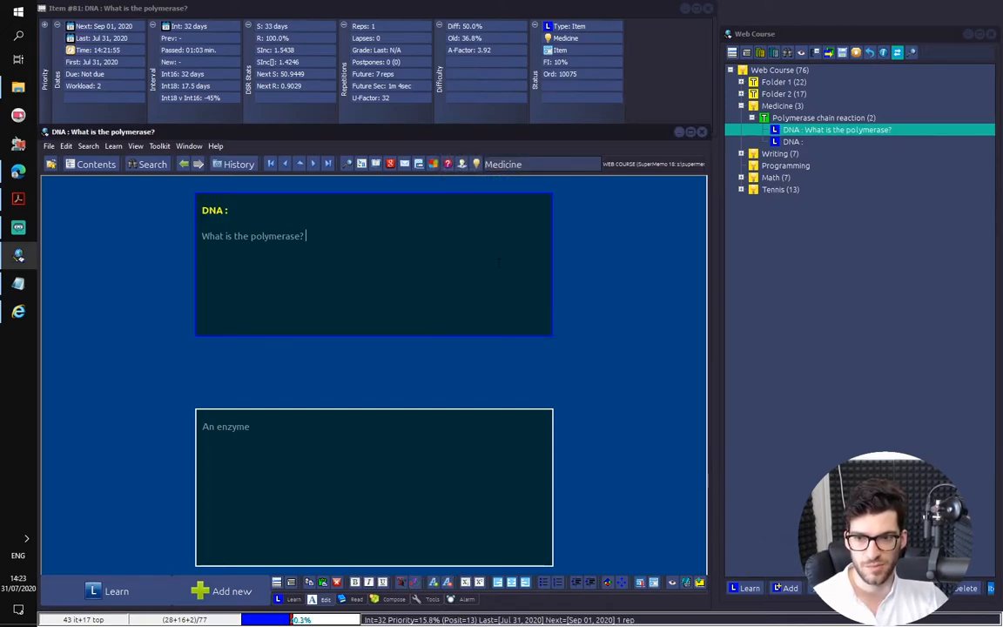
In the second item, make the "DNA :" heading of the question bold and yellow as well
{"action": "left_click", "coordinate": [789, 141]}
{"action": "left_click", "coordinate": [384, 255]}
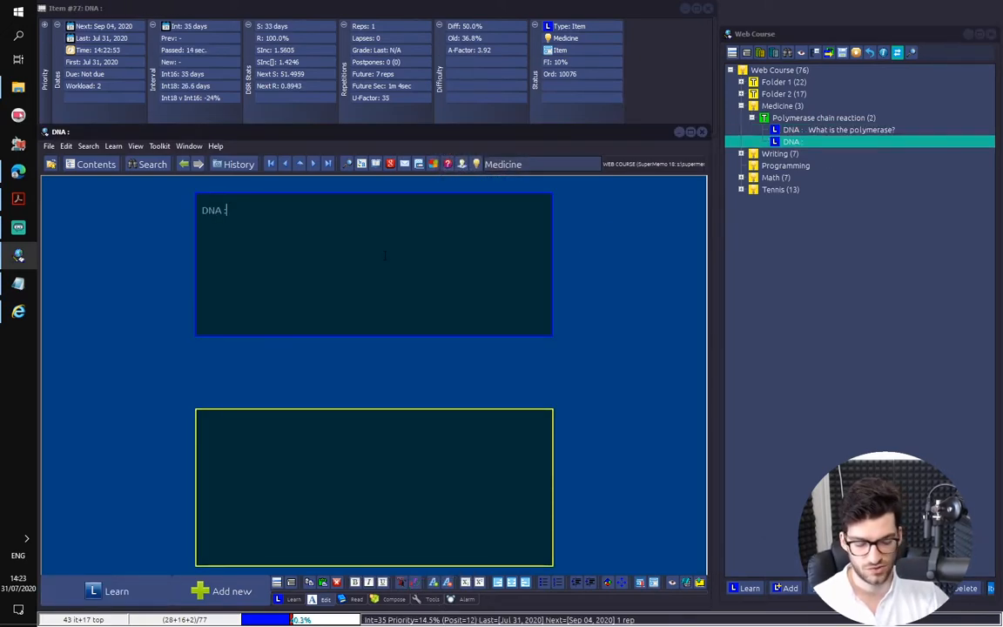
{"action": "key", "text": "Return"}
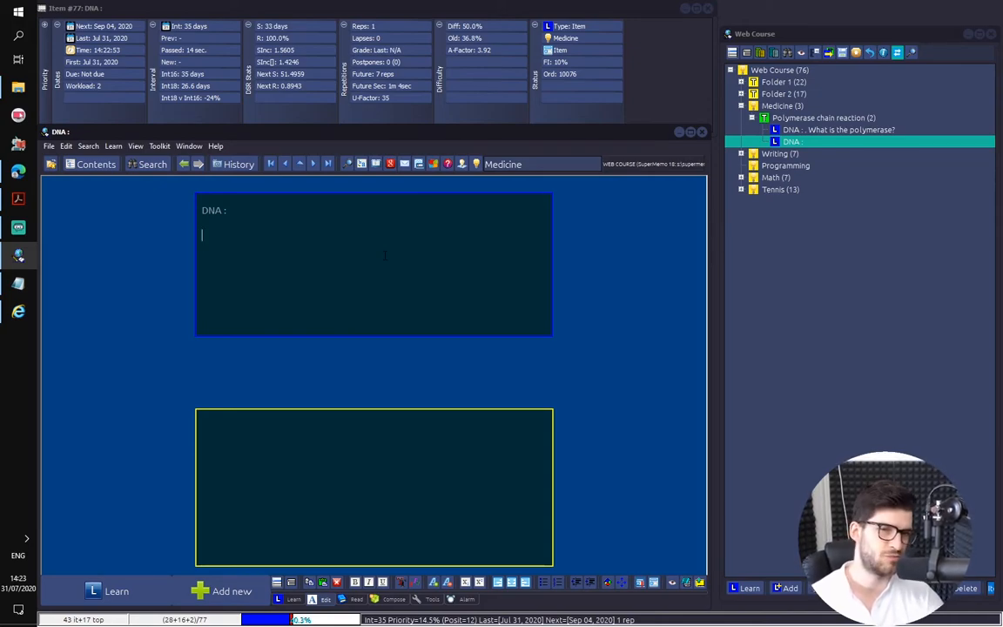
{"action": "key", "text": "ctrl+a"}
{"action": "key", "text": "ctrl+b"}
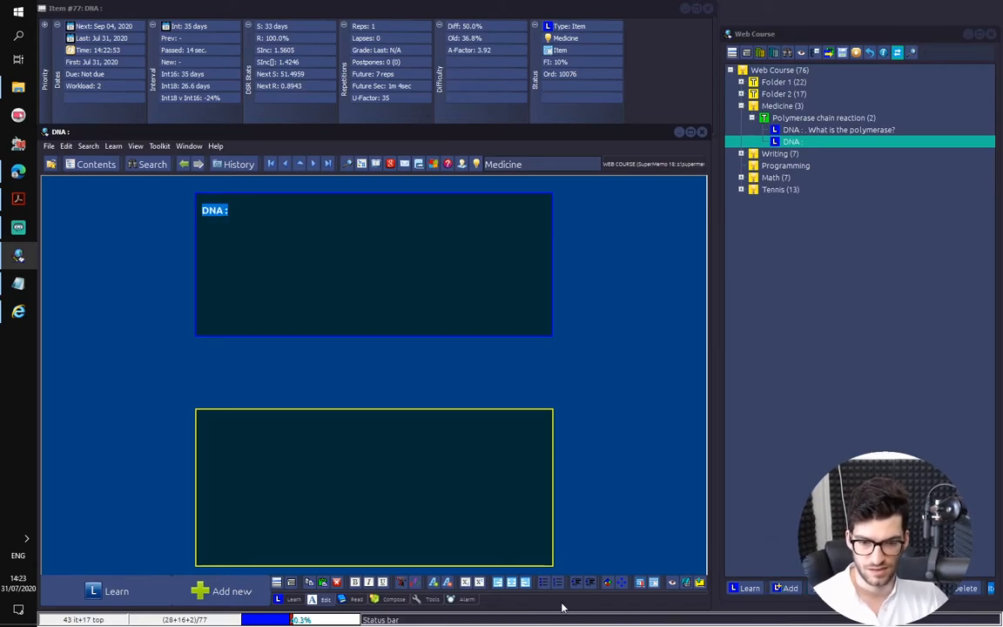
{"action": "left_click", "coordinate": [417, 585]}
{"action": "left_click", "coordinate": [464, 193]}
{"action": "left_click", "coordinate": [462, 325]}
{"action": "left_click", "coordinate": [360, 275]}
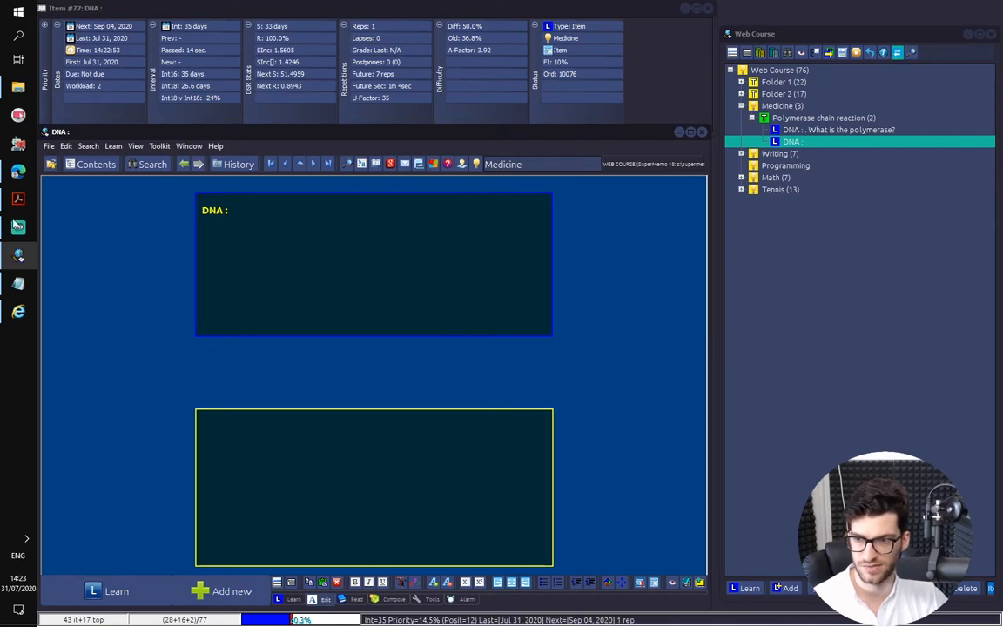
Extend the second item's heading to read "DNA : Polymerase :"
{"action": "key", "text": "BackSpace"}
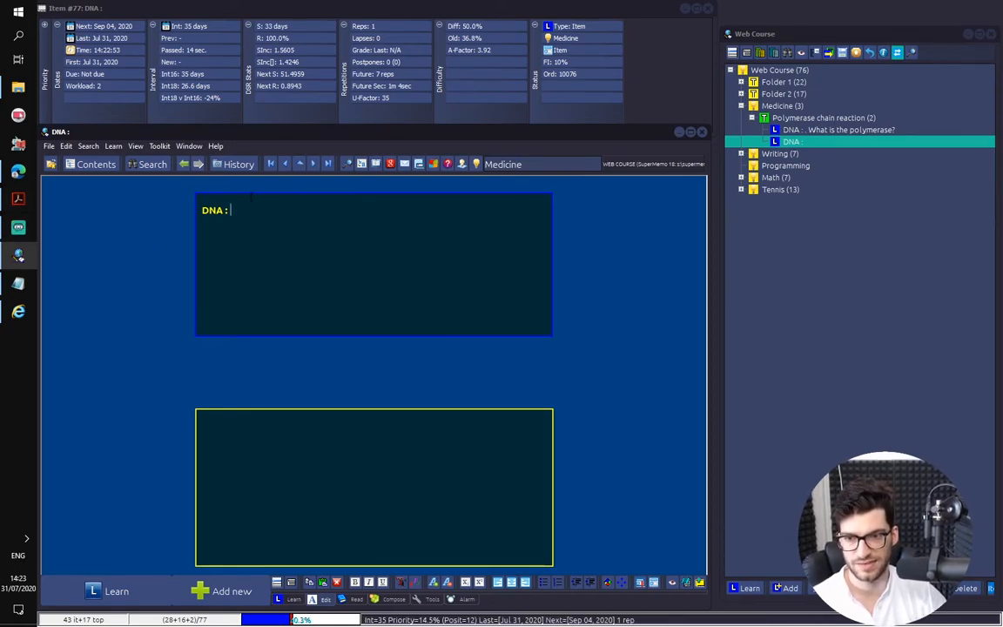
{"action": "type", "text": "Pol"}
{"action": "key", "text": "BackSpace"}
{"action": "key", "text": "BackSpace"}
{"action": "key", "text": "BackSpace"}
{"action": "type", "text": ": Polymerase :"}
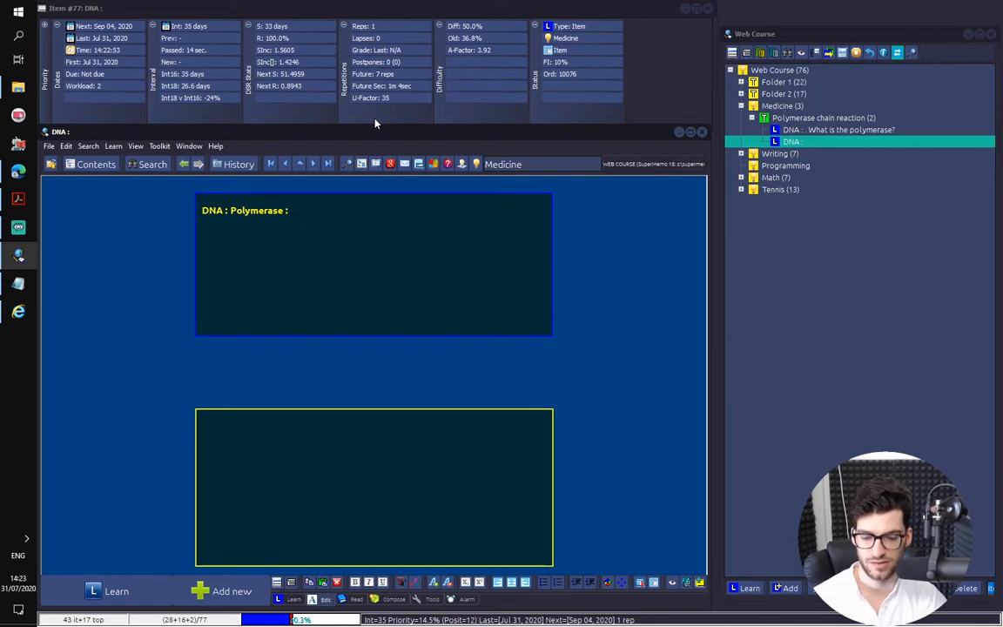
{"action": "key", "text": "Return"}
{"action": "type", "text": "d"}
{"action": "key", "text": "BackSpace"}
{"action": "key", "text": "ctrl+b"}
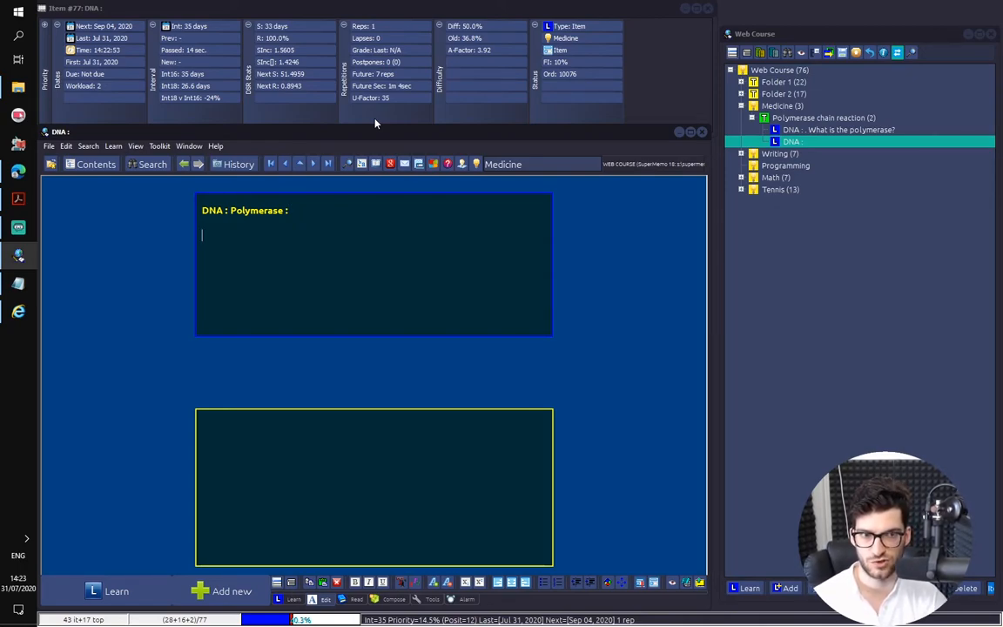
{"action": "type", "text": "d"}
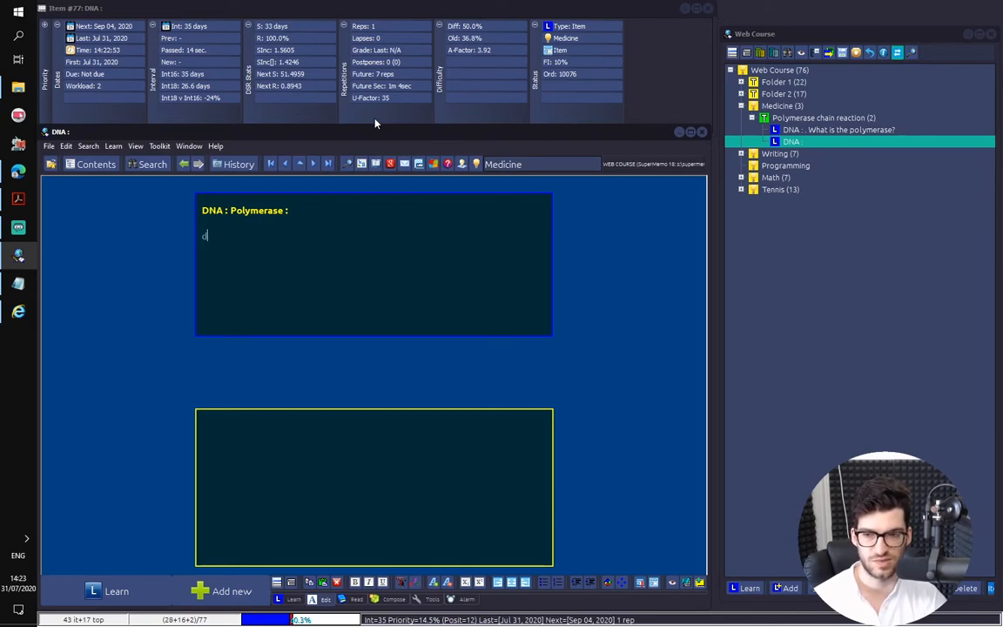
{"action": "type", "text": "f"}
{"action": "key", "text": "BackSpace"}
{"action": "key", "text": "BackSpace"}
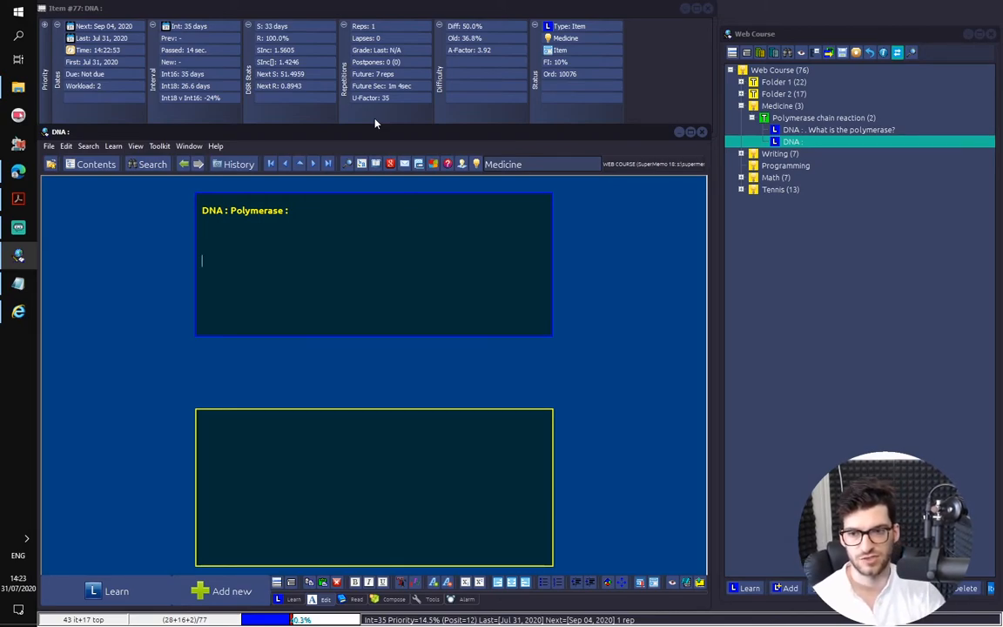
{"action": "key", "text": "alt+Left"}
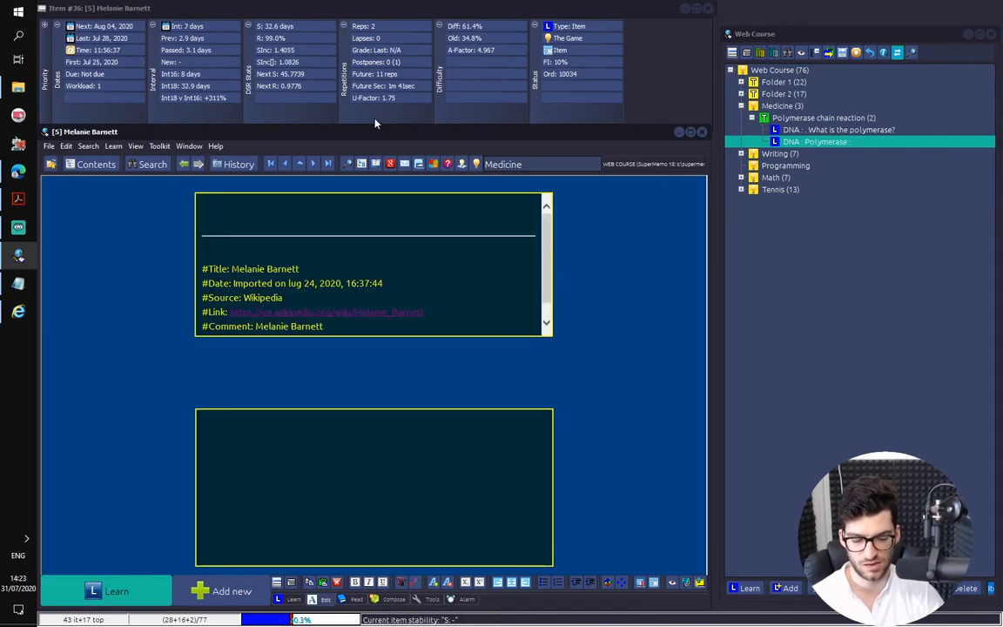
{"action": "key", "text": "alt+Right"}
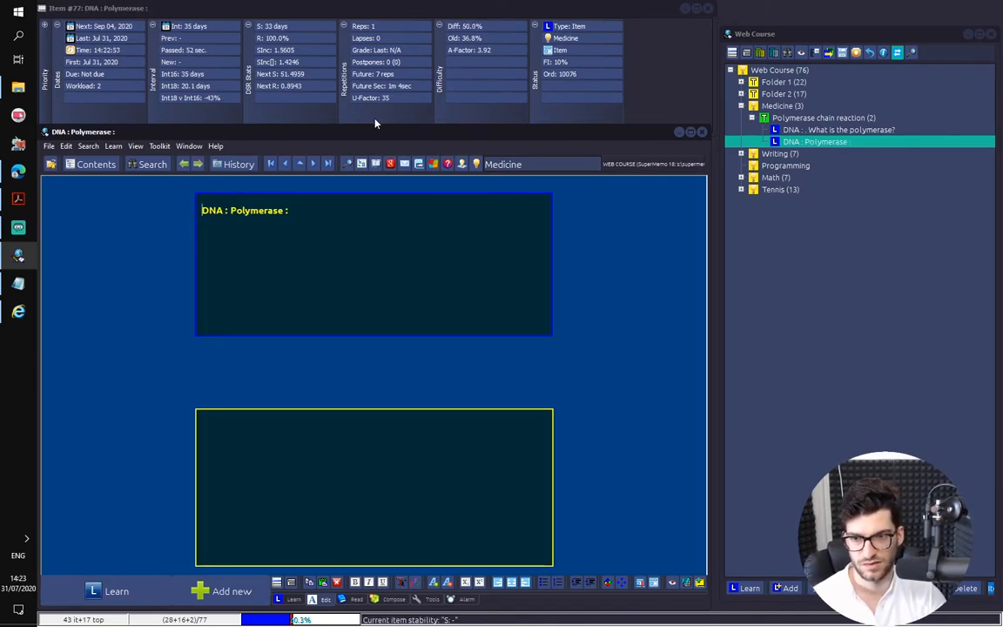
Add the question "What does it do?" in regular text on a new line below the "DNA : Polymerase :" heading
{"action": "key", "text": "Escape"}
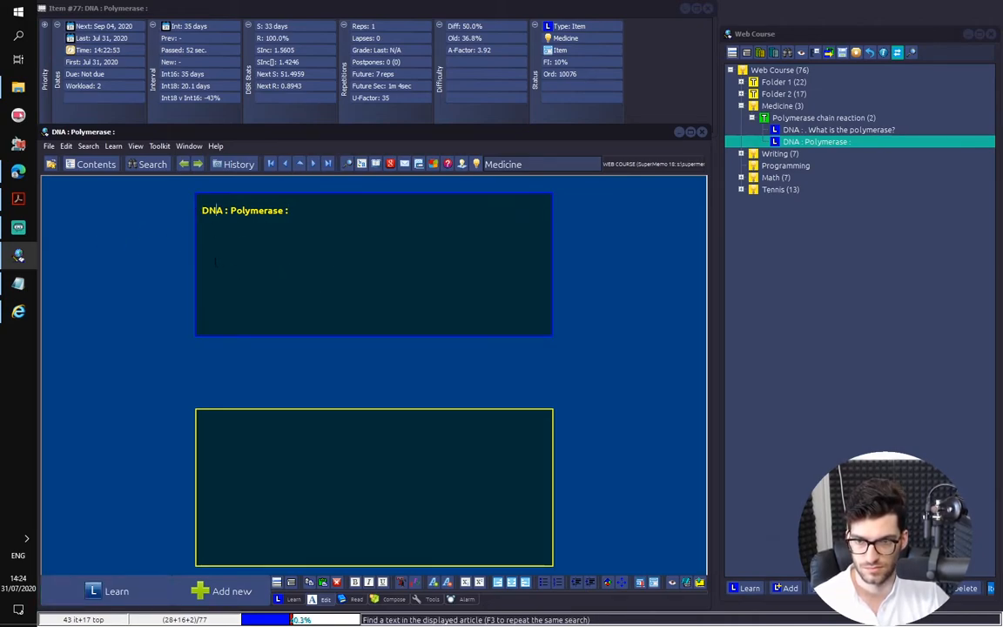
{"action": "key", "text": "q"}
{"action": "left_click", "coordinate": [429, 255]}
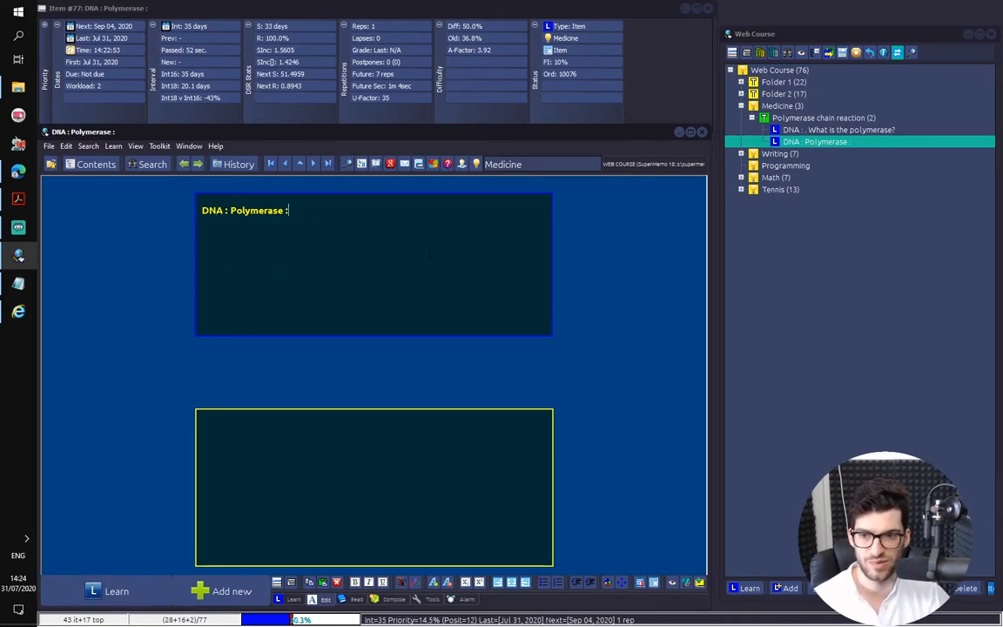
{"action": "key", "text": "Return"}
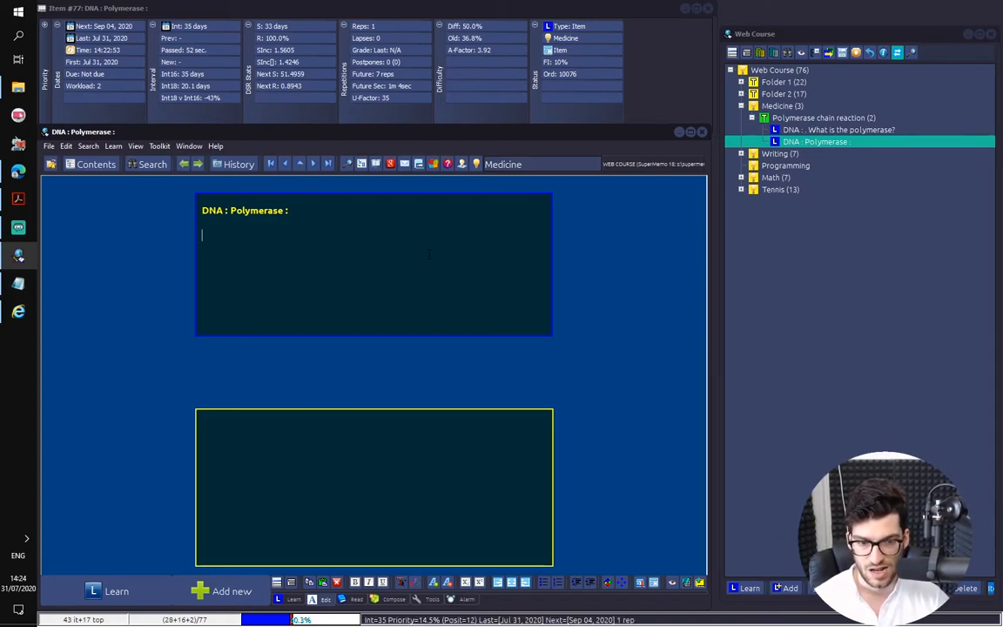
{"action": "type", "text": "What does it do?"}
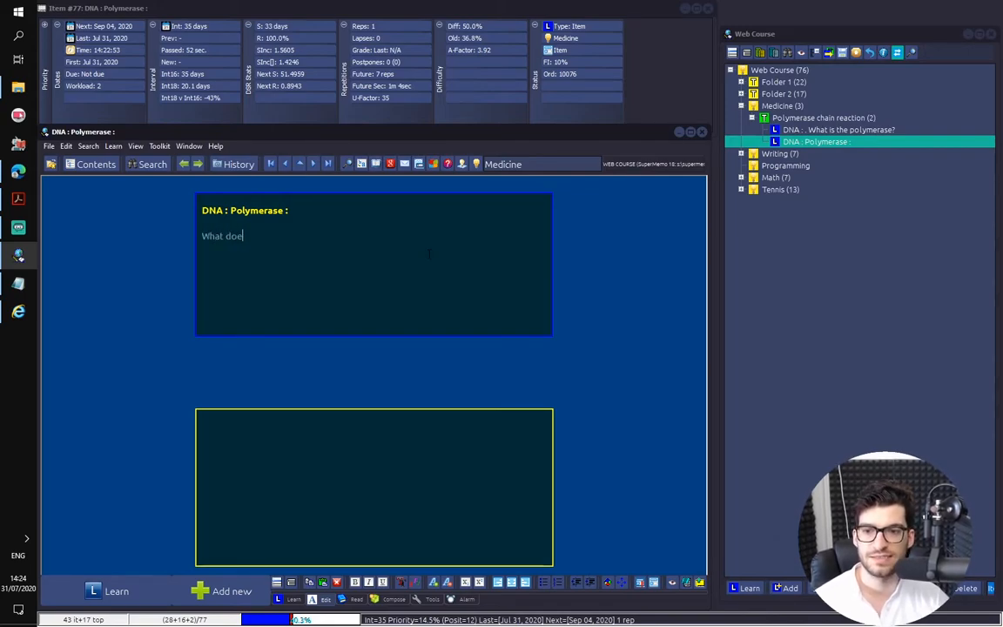
Copy "synthesizes DNA molecules" from the browser's DNA polymerase article into the second item's answer as plain text, shortened to "synthesizes DNA"
{"action": "key", "text": "ctrl+t"}
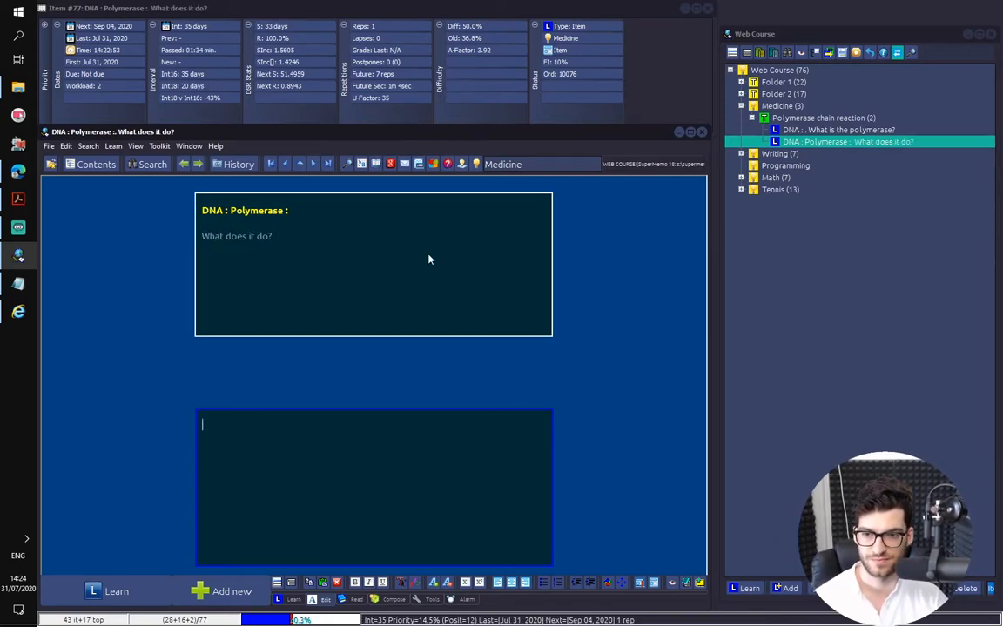
{"action": "left_click", "coordinate": [18, 171]}
{"action": "left_click", "coordinate": [316, 170]}
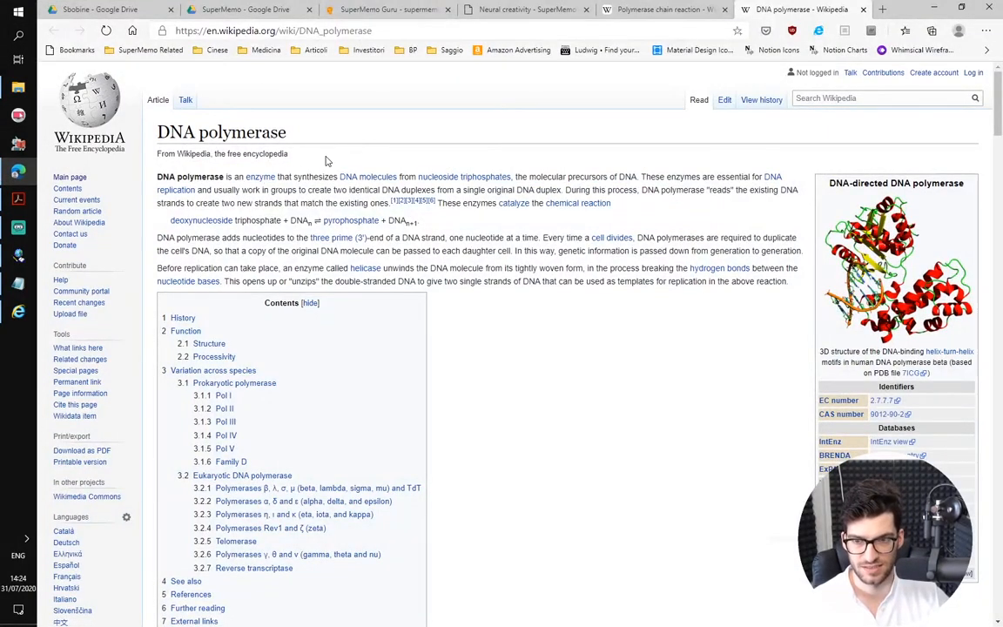
{"action": "left_click_drag", "start_coordinate": [295, 175], "coordinate": [383, 173]}
{"action": "key", "text": "ctrl+c"}
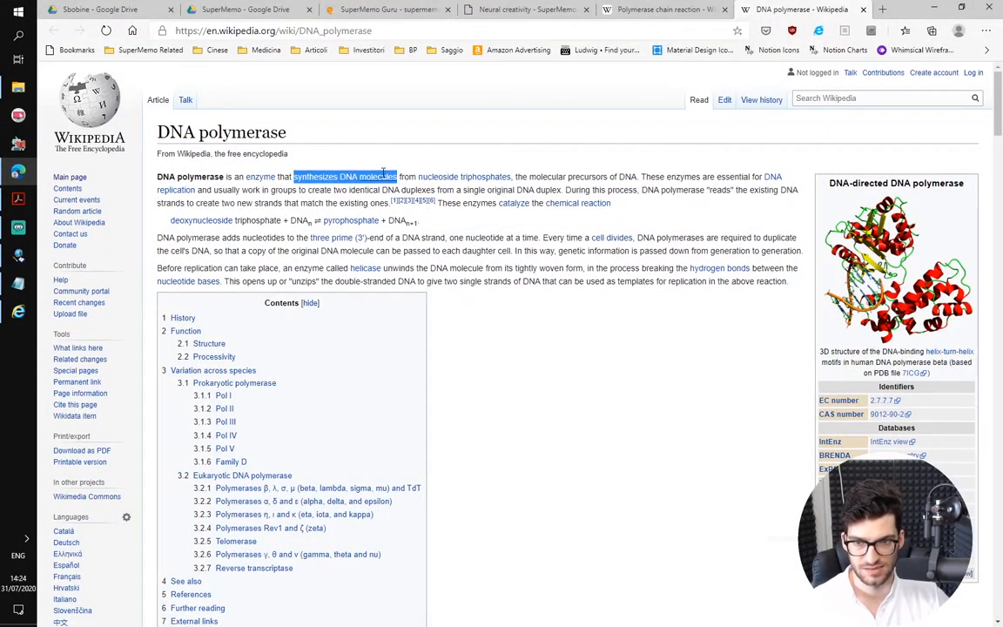
{"action": "left_click", "coordinate": [962, 6]}
{"action": "left_click", "coordinate": [935, 7]}
{"action": "key", "text": "ctrl+v"}
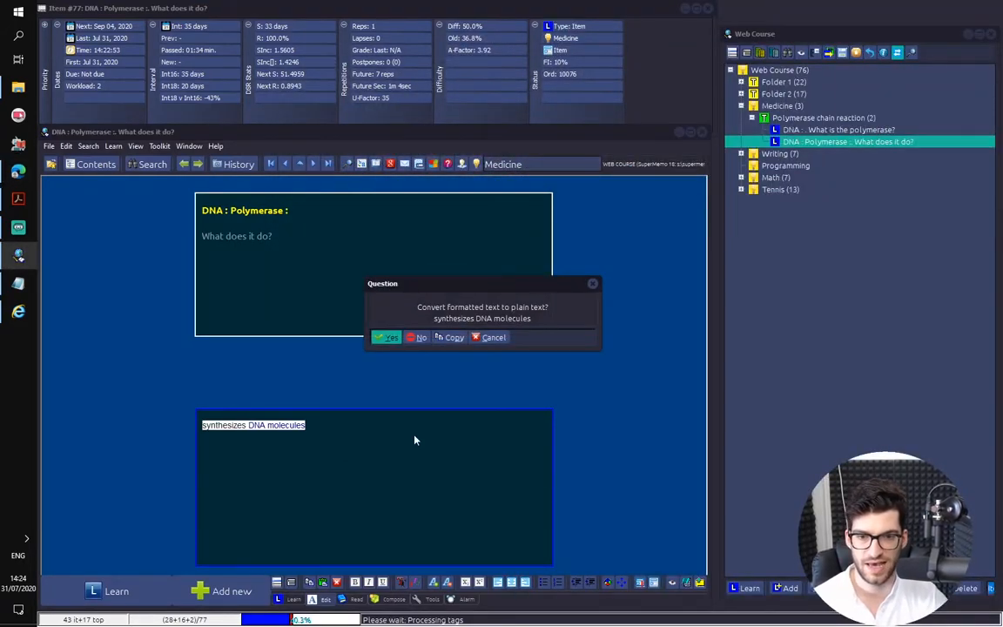
{"action": "key", "text": "Return"}
{"action": "left_click_drag", "start_coordinate": [318, 426], "coordinate": [276, 427]}
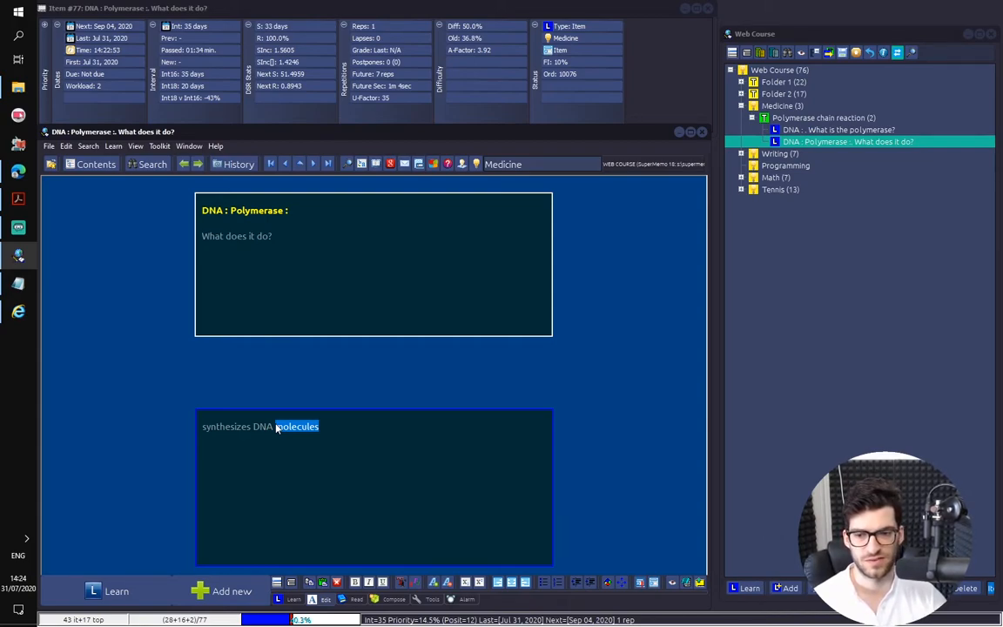
{"action": "key", "text": "BackSpace"}
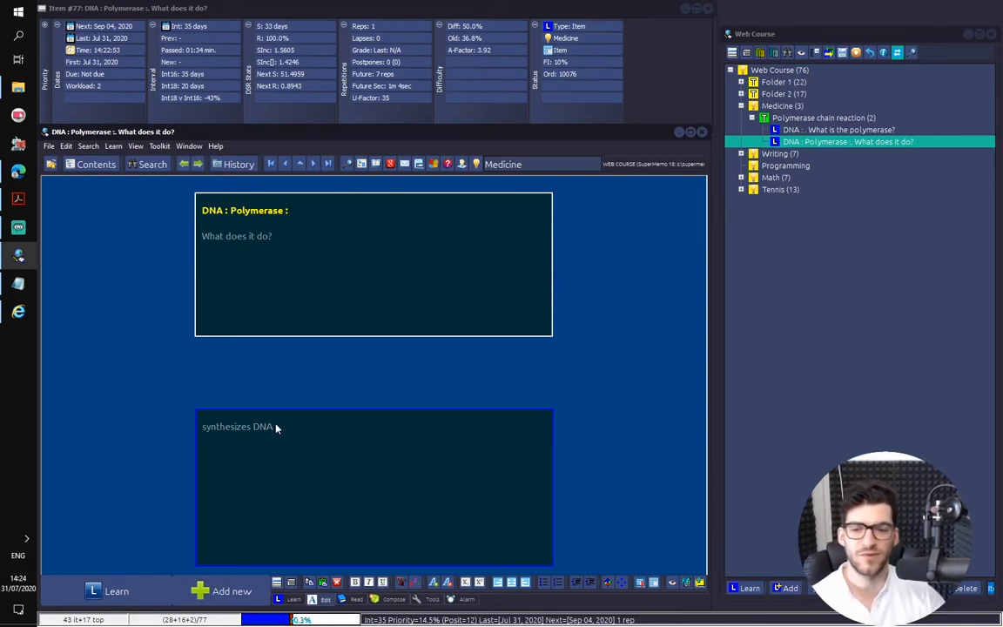
Switch to the browser and look up synonyms for "synthesize" on Thesaurus.com in a new tab
{"action": "left_click_drag", "start_coordinate": [252, 427], "coordinate": [202, 427]}
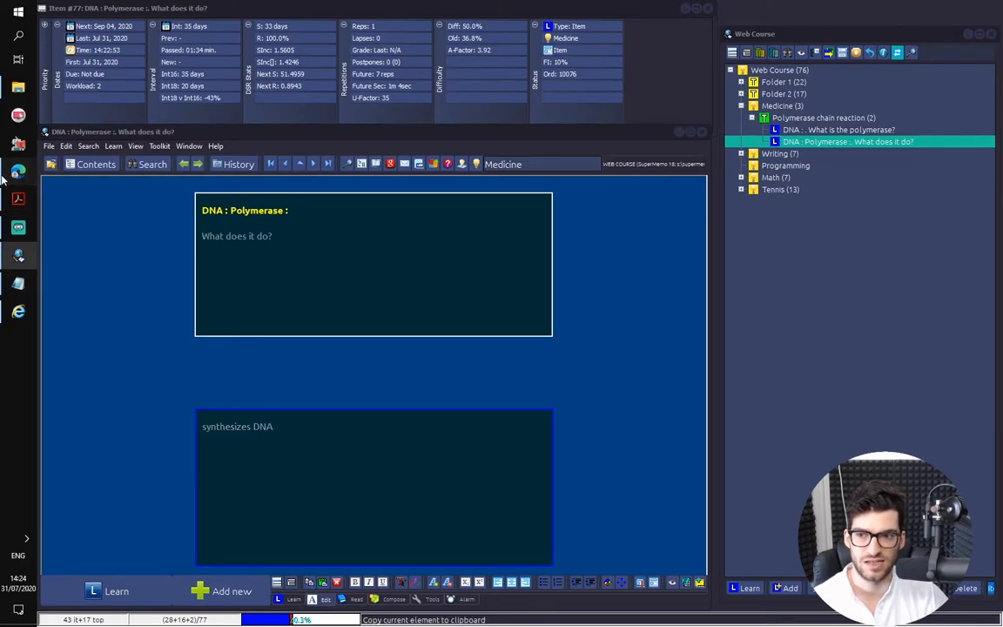
{"action": "left_click", "coordinate": [19, 171]}
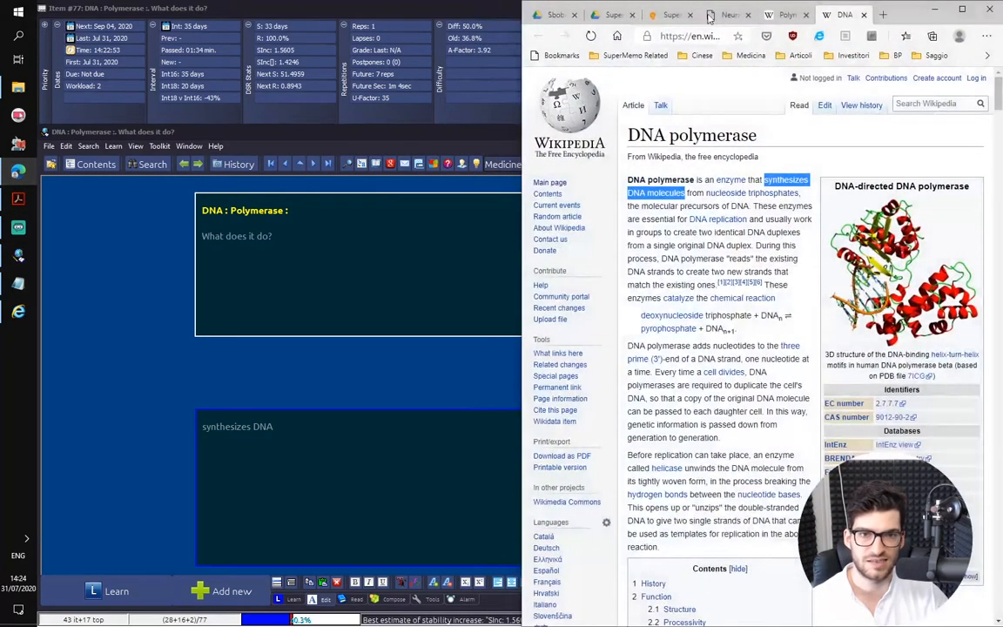
{"action": "left_click", "coordinate": [883, 15]}
{"action": "type", "text": "the"}
{"action": "key", "text": "Return"}
{"action": "type", "text": "s"}
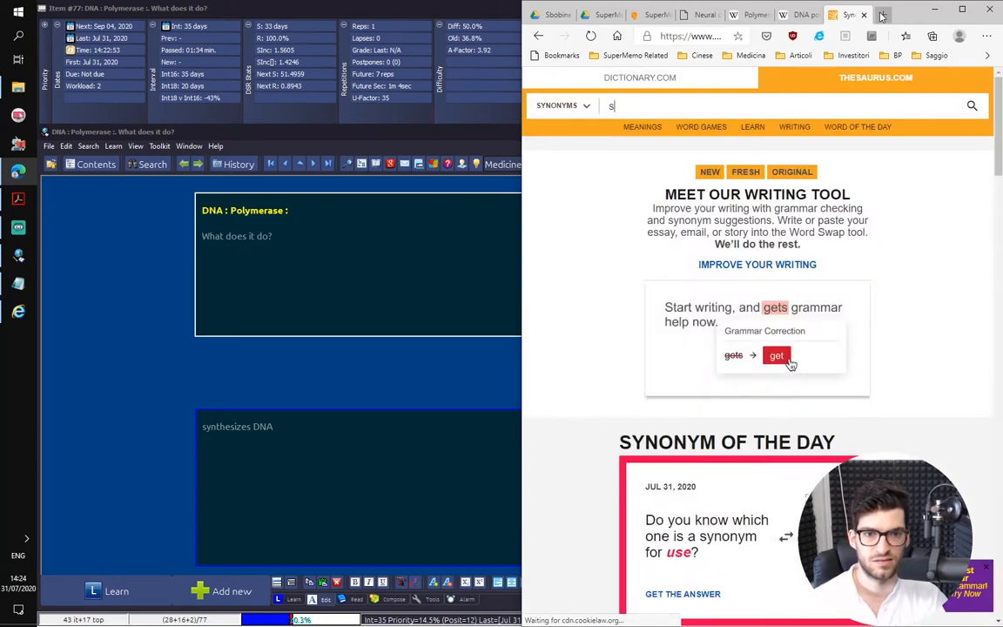
{"action": "type", "text": "ynthesizes"}
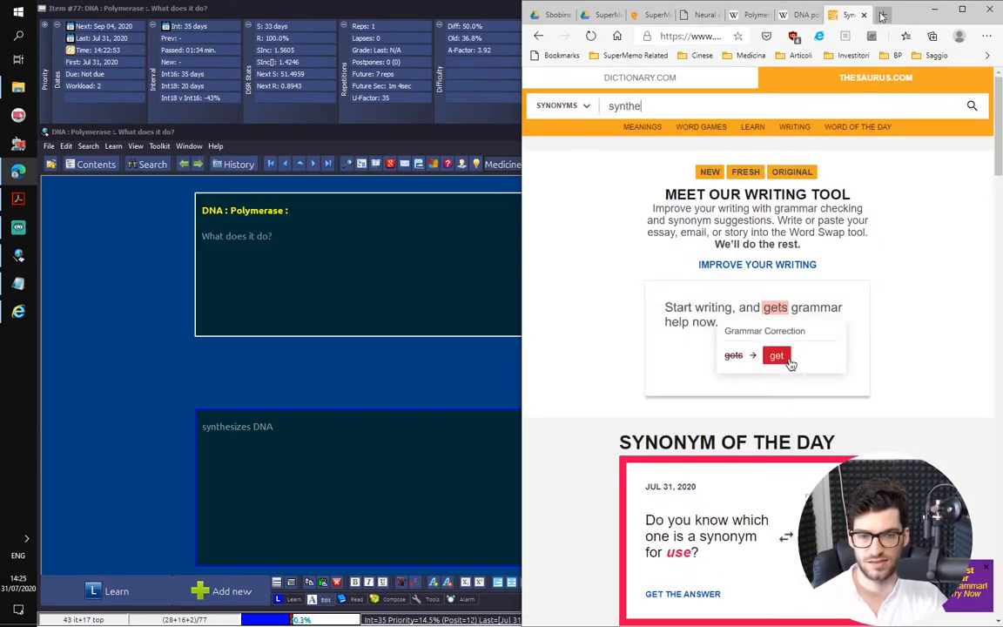
{"action": "key", "text": "Return"}
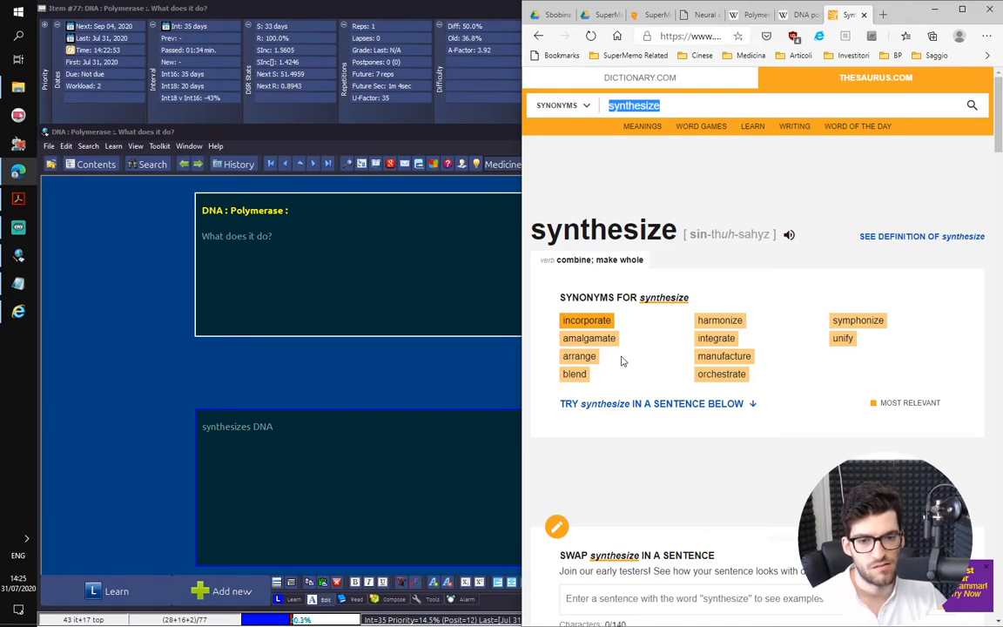
Replace "synthesizes" with "arranges" in the second item's answer so it reads "arranges DNA"
{"action": "double_click", "coordinate": [251, 430]}
{"action": "left_click", "coordinate": [251, 430]}
{"action": "double_click", "coordinate": [251, 430]}
{"action": "key", "text": "BackSpace"}
{"action": "type", "text": "arrage"}
{"action": "key", "text": "BackSpace"}
{"action": "key", "text": "BackSpace"}
{"action": "type", "text": "nges"}
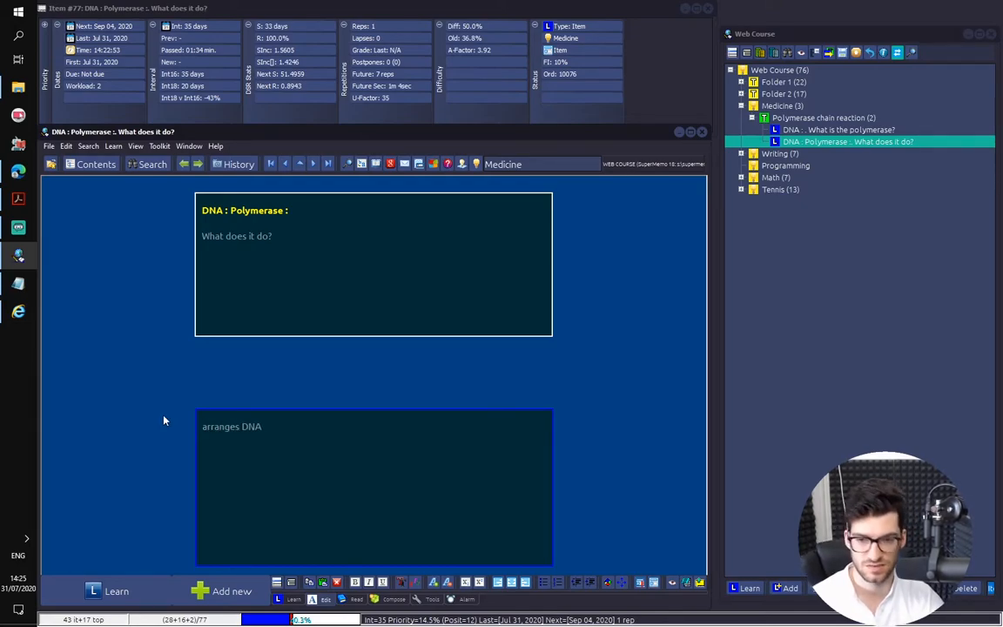
{"action": "key", "text": "End"}
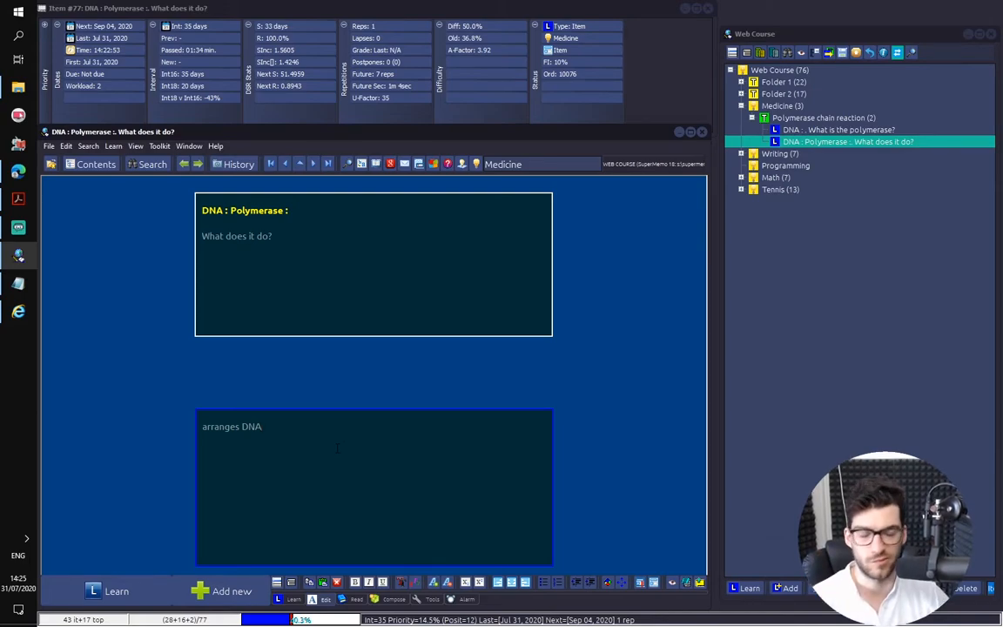
Add a third item under Polymerase chain reaction and copy the "DNA : Polymerase :" heading from the second item into its question
{"action": "key", "text": "alt+a"}
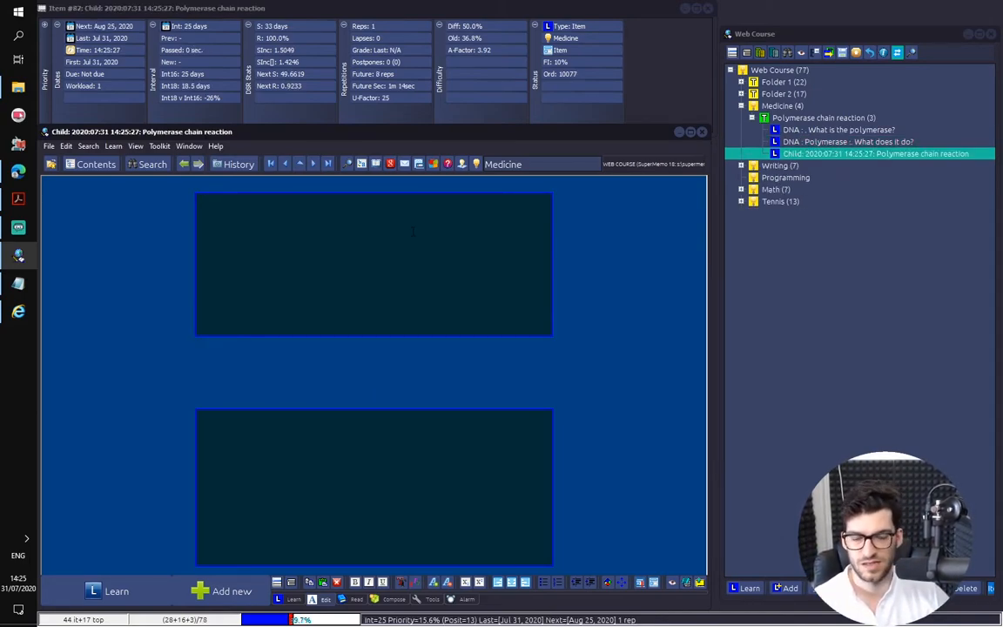
{"action": "left_click", "coordinate": [826, 142]}
{"action": "left_click", "coordinate": [307, 229]}
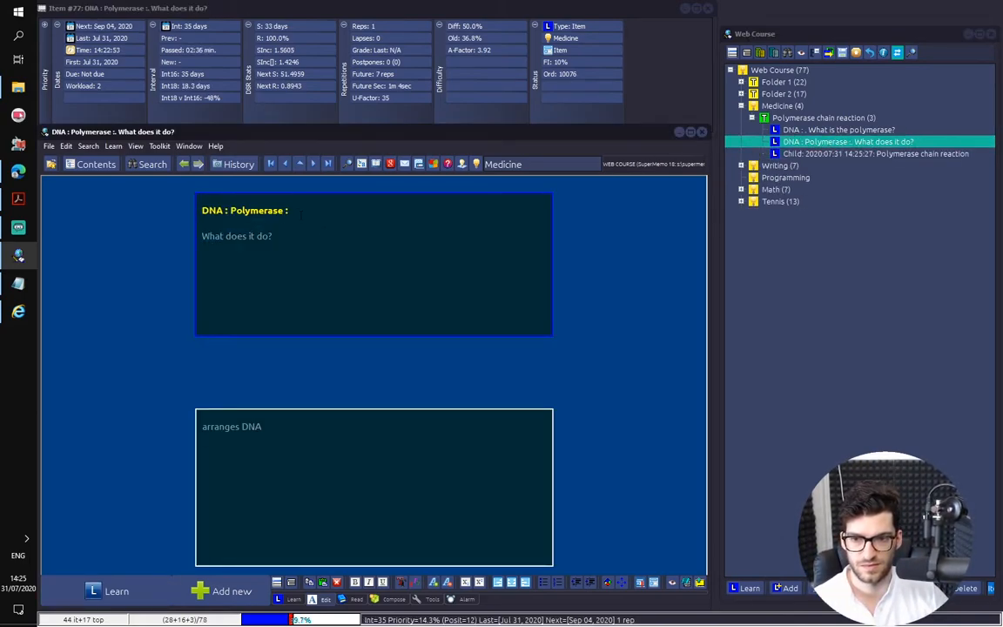
{"action": "left_click_drag", "start_coordinate": [288, 211], "coordinate": [197, 207]}
{"action": "key", "text": "ctrl+c"}
{"action": "left_click", "coordinate": [731, 153]}
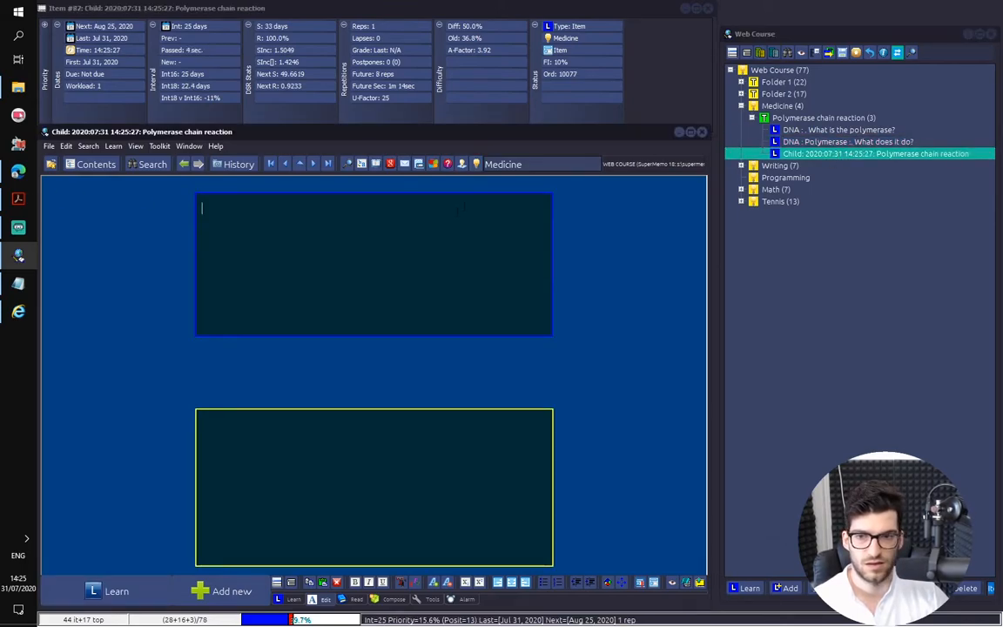
{"action": "key", "text": "ctrl+v"}
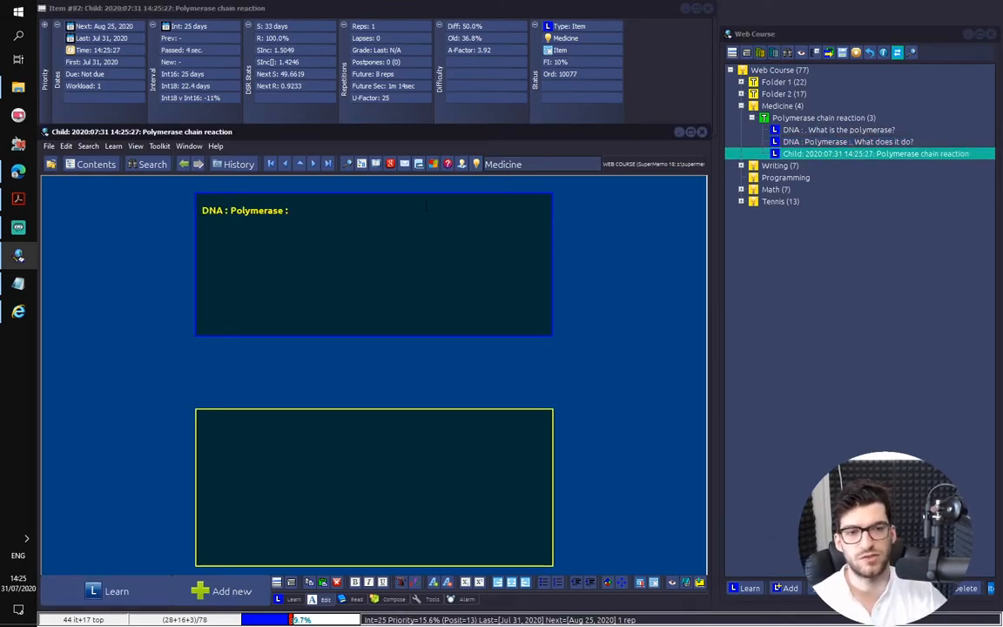
Switch to the DNA polymerase article in the browser and copy the phrase "nucleoside triphosphates," from its first sentence
{"action": "left_click", "coordinate": [19, 171]}
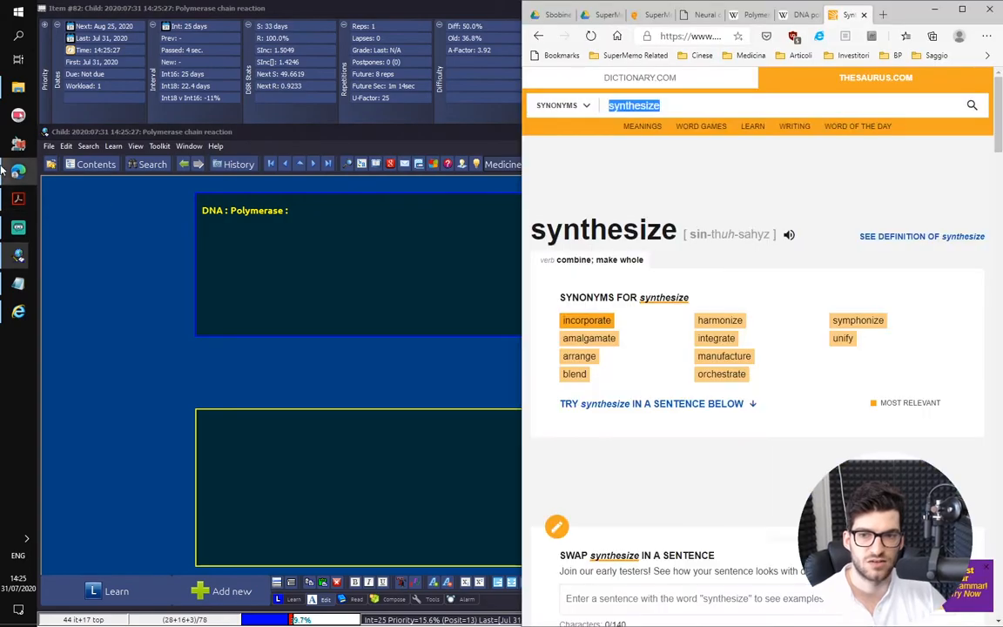
{"action": "left_click", "coordinate": [753, 15]}
{"action": "left_click", "coordinate": [797, 14]}
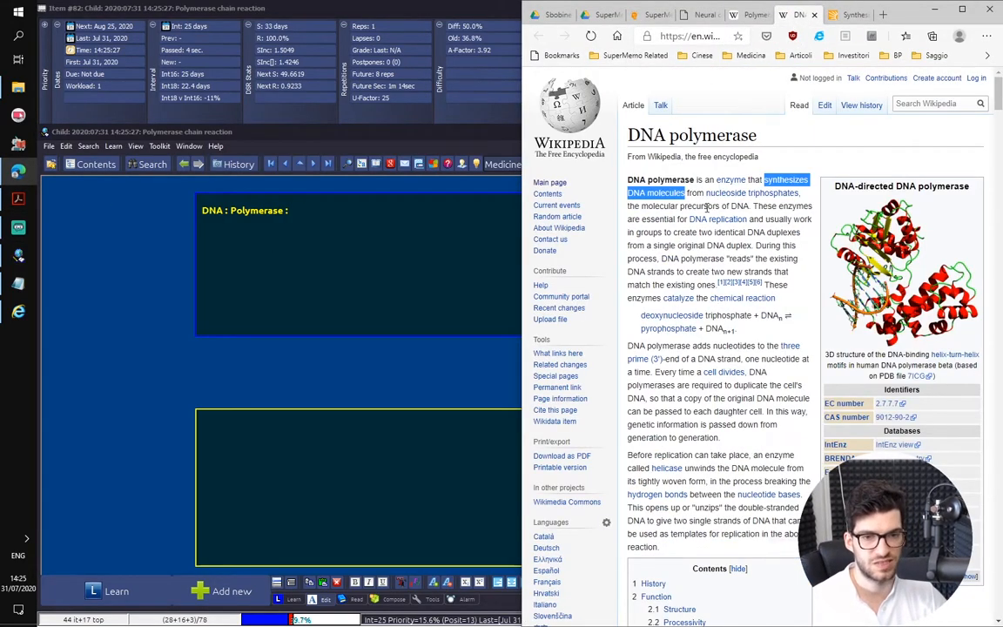
{"action": "left_click", "coordinate": [809, 202]}
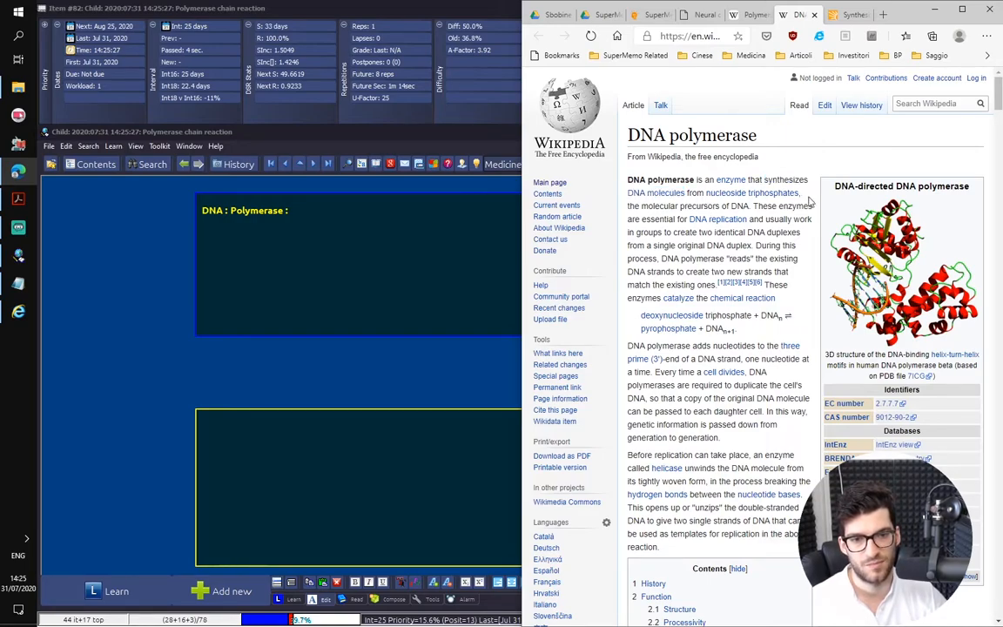
{"action": "mouse_move", "coordinate": [796, 195]}
{"action": "left_click_drag", "start_coordinate": [798, 194], "coordinate": [707, 195]}
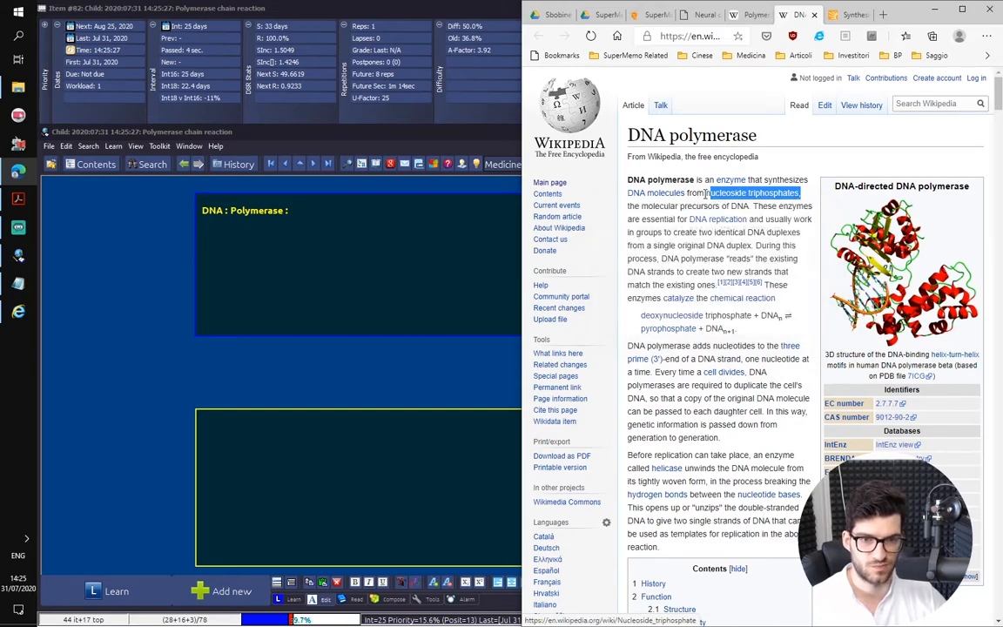
{"action": "left_click", "coordinate": [817, 198]}
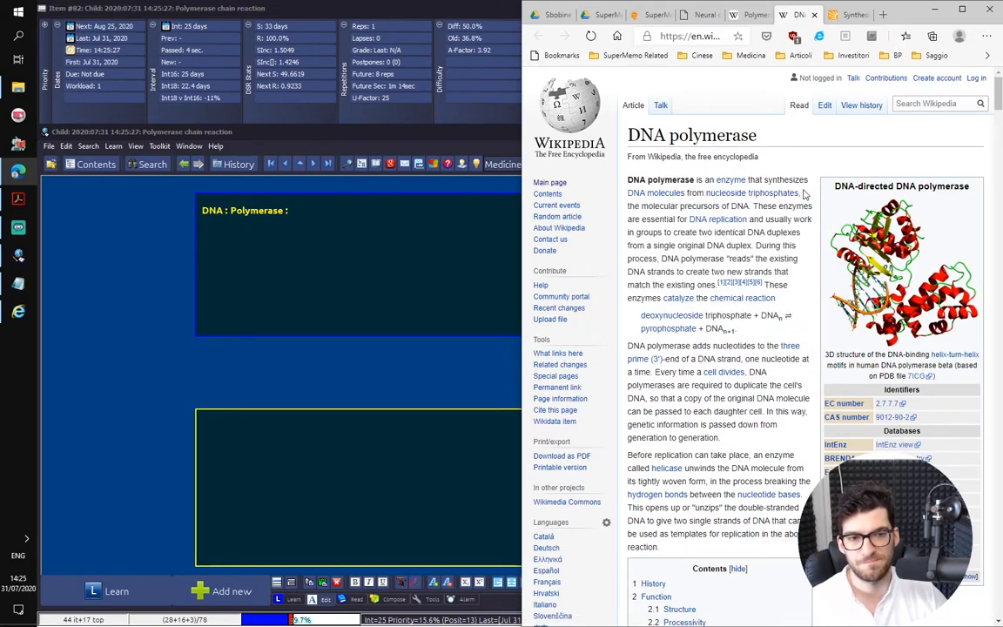
{"action": "left_click_drag", "start_coordinate": [804, 194], "coordinate": [719, 199]}
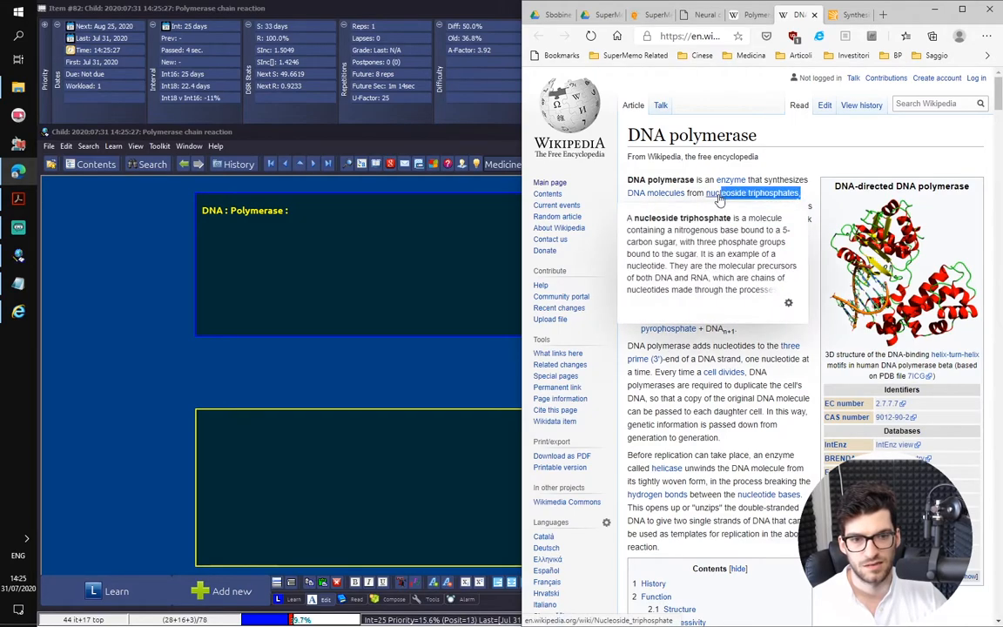
{"action": "triple_click", "coordinate": [800, 193]}
{"action": "left_click", "coordinate": [727, 178]}
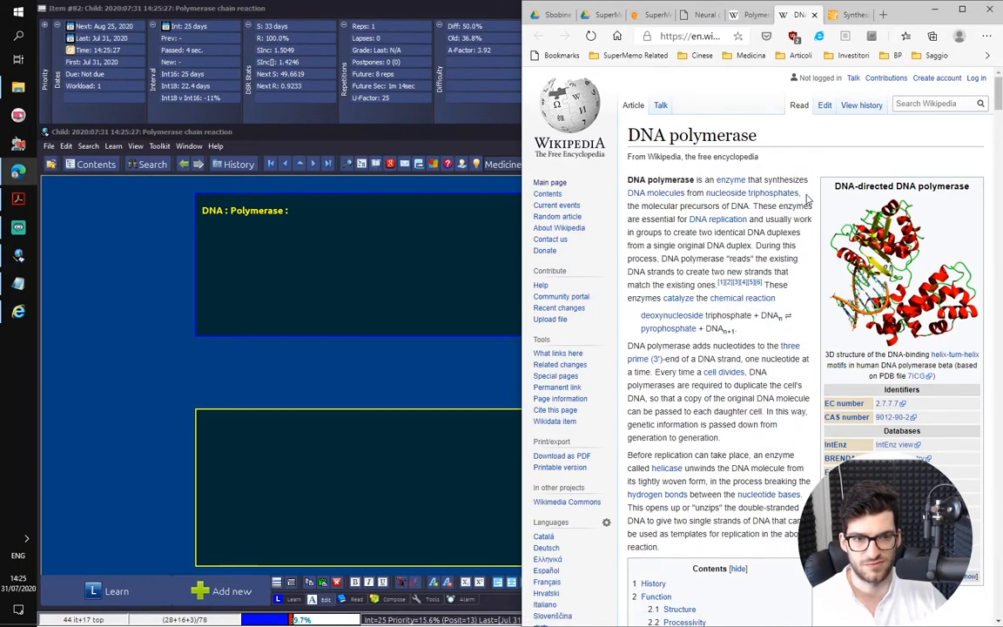
{"action": "left_click_drag", "start_coordinate": [799, 194], "coordinate": [707, 193]}
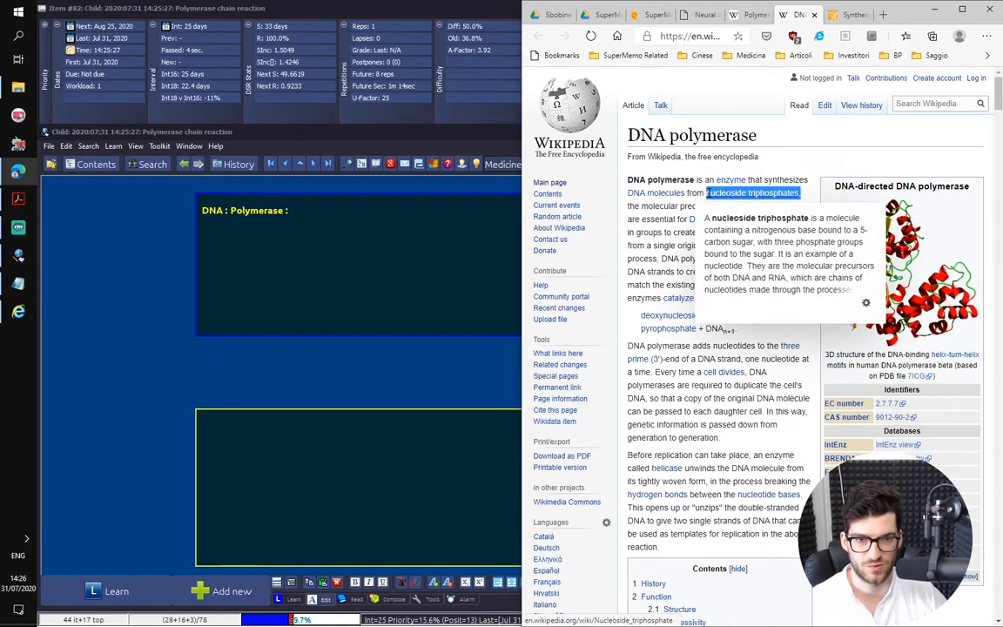
Return to SuperMemo and write the question "What is it using to build DNA?" below the third item's heading
{"action": "left_click", "coordinate": [327, 259]}
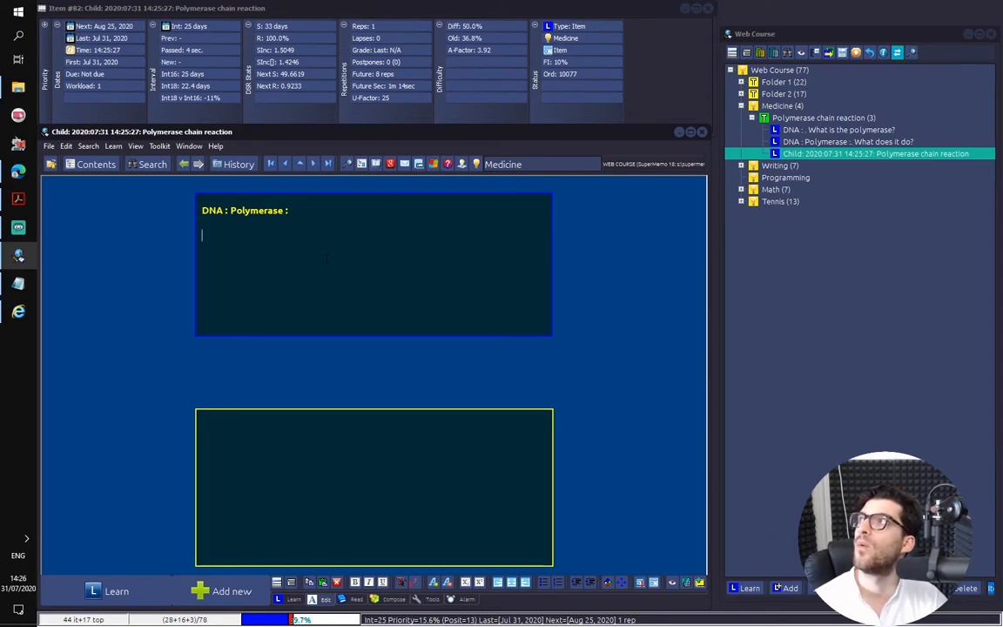
{"action": "type", "text": "What does"}
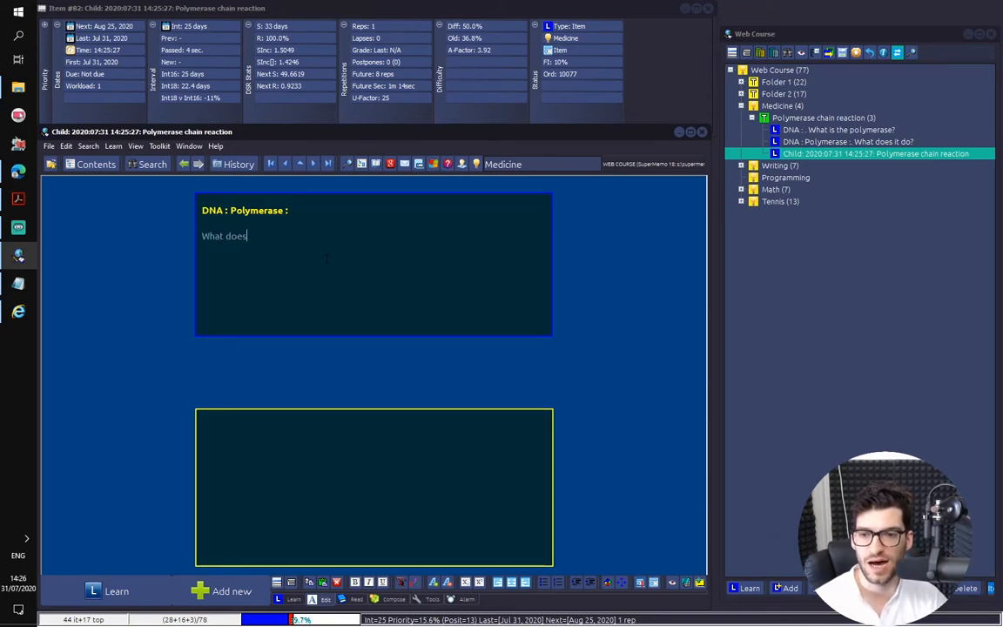
{"action": "type", "text": " it use"}
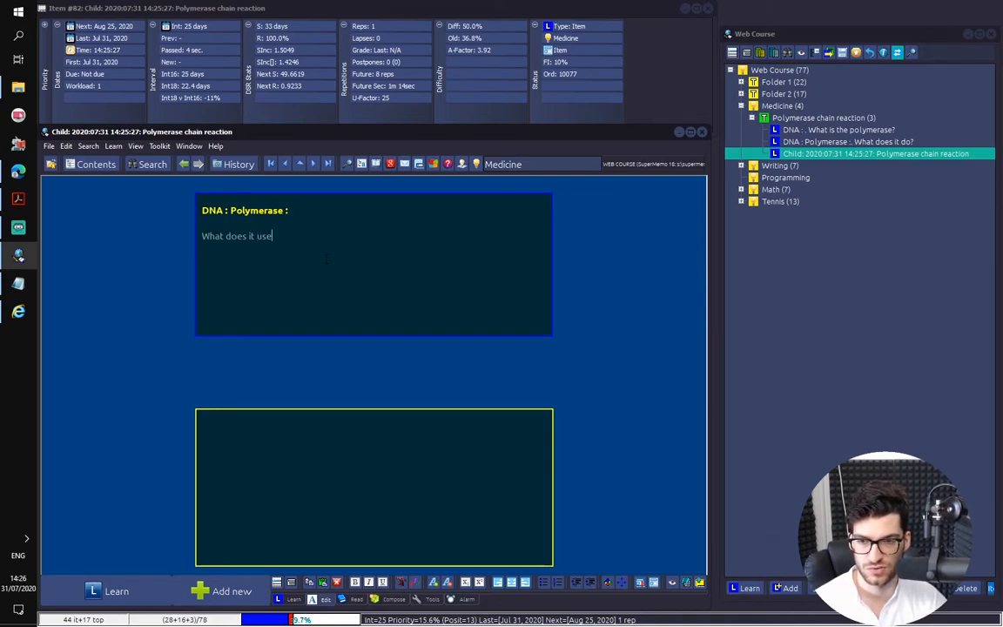
{"action": "key", "text": "BackSpace"}
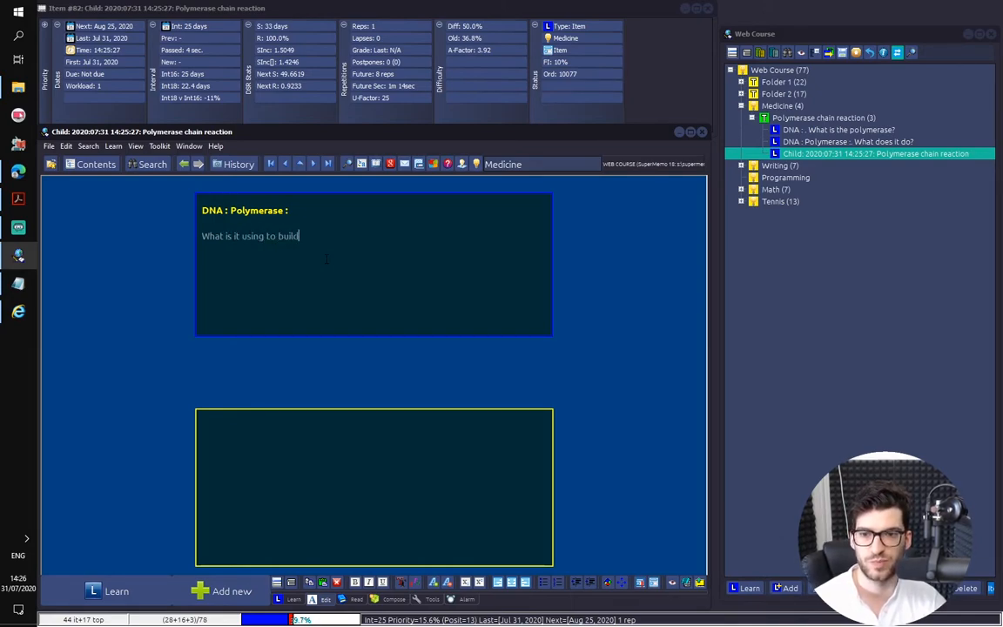
Paste the copied phrase into the third item's answer as plain text and correct it to "Nucleoside triphosphates"
{"action": "key", "text": "ctrl+t"}
{"action": "type", "text": "nucleoside triphosphates."}
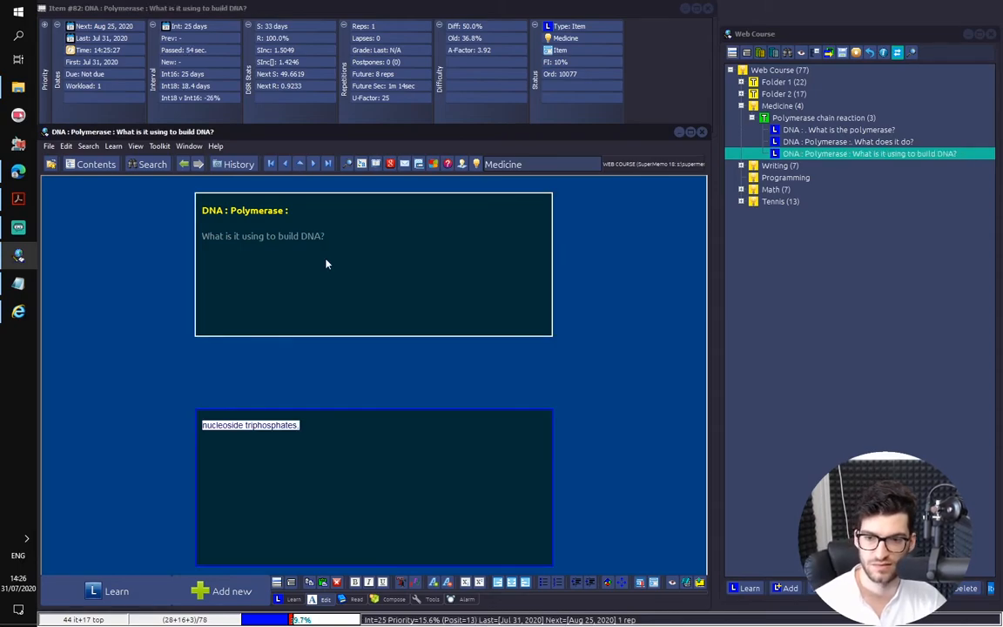
{"action": "key", "text": "ctrl+shift+F12"}
{"action": "key", "text": "Return"}
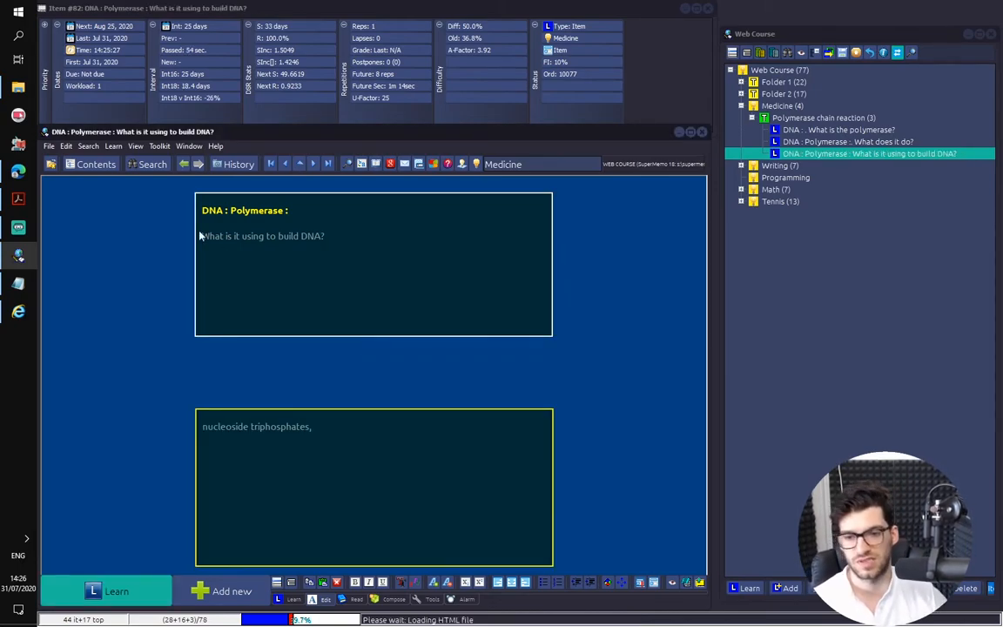
{"action": "left_click", "coordinate": [363, 443]}
{"action": "key", "text": "BackSpace"}
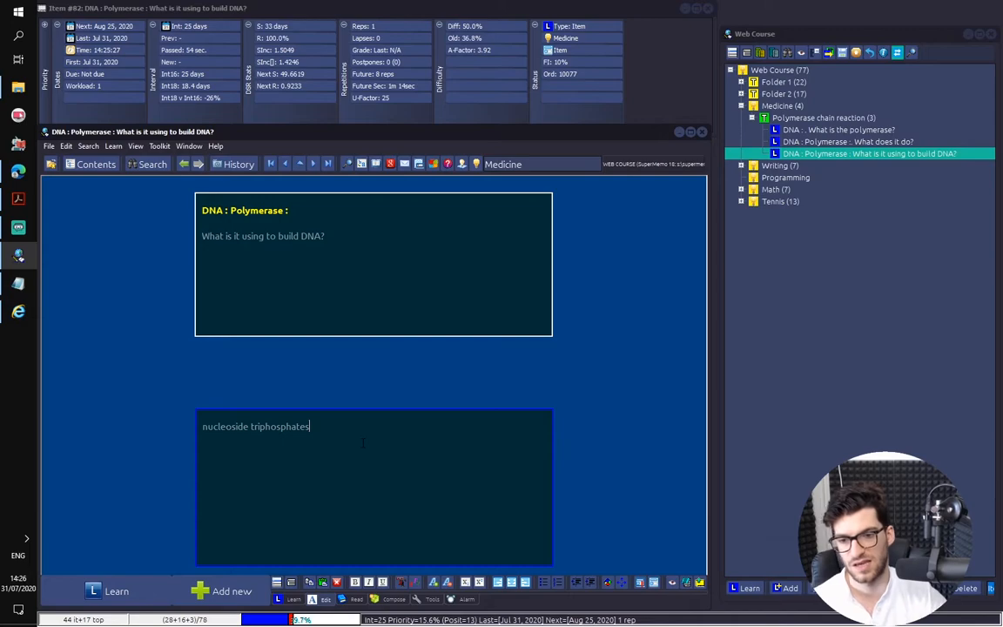
{"action": "key", "text": "Delete"}
{"action": "type", "text": "N"}
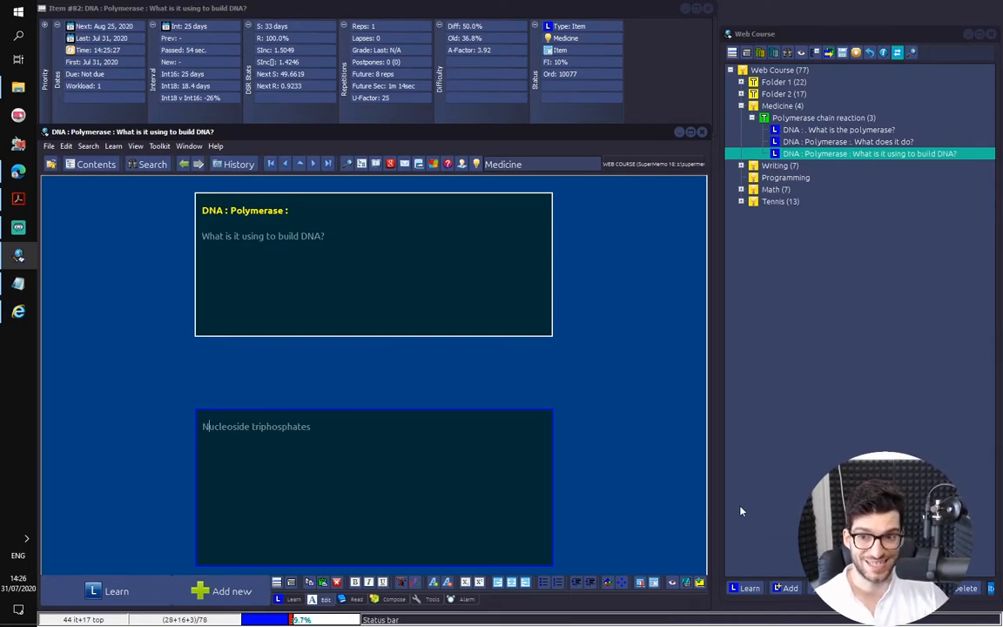
Add a fourth item under Polymerase chain reaction and copy the "DNA : Polymerase :" heading from the third item into its question
{"action": "left_click_drag", "start_coordinate": [434, 462], "coordinate": [245, 430]}
{"action": "double_click", "coordinate": [231, 431]}
{"action": "triple_click", "coordinate": [231, 436]}
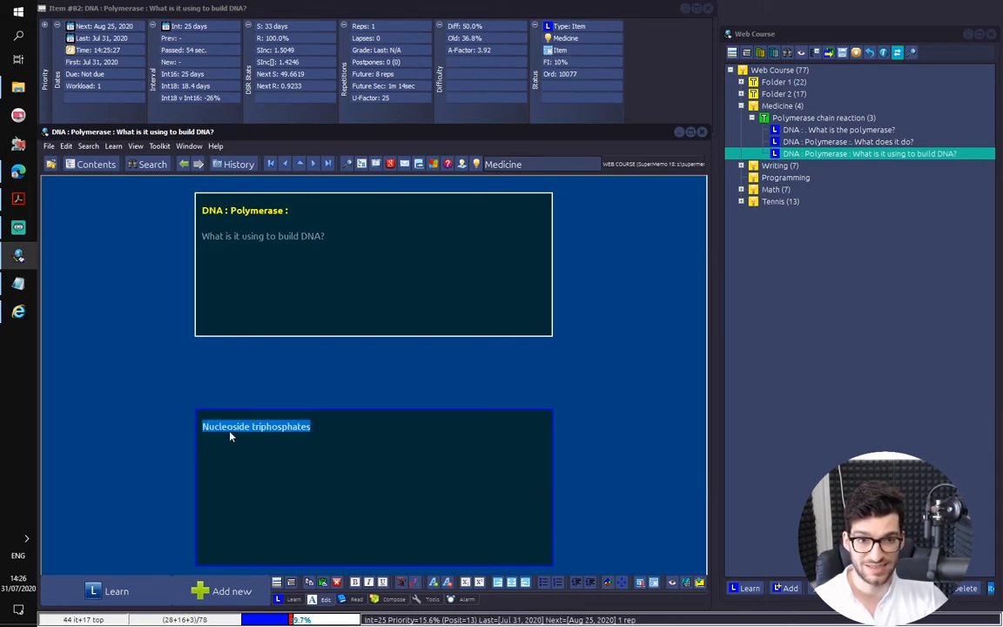
{"action": "key", "text": "alt+a"}
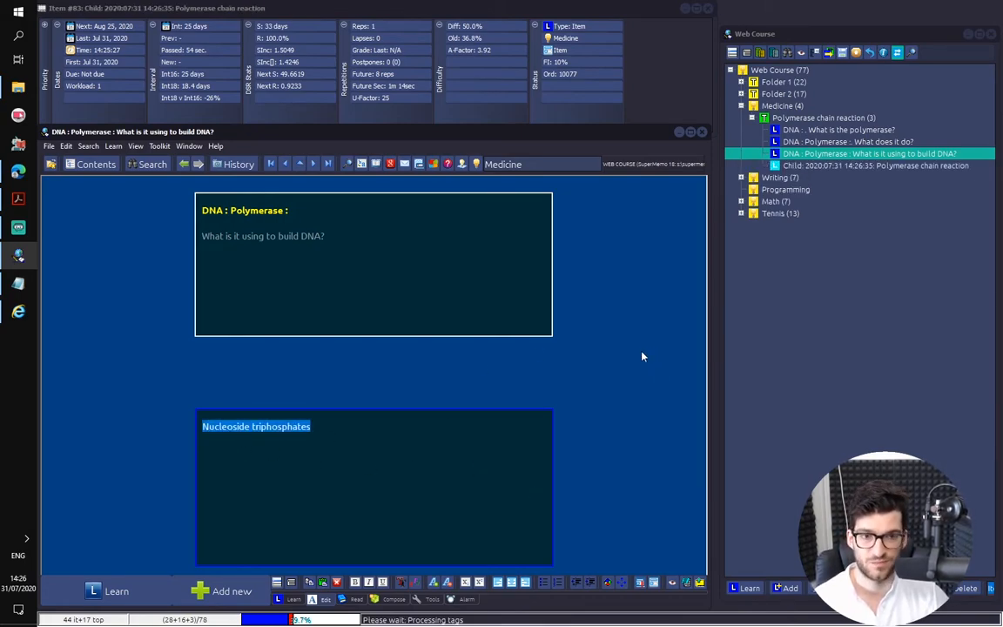
{"action": "key", "text": "alt+Left"}
{"action": "left_click", "coordinate": [493, 231]}
{"action": "key", "text": "ctrl+a"}
{"action": "left_click_drag", "start_coordinate": [291, 212], "coordinate": [194, 207]}
{"action": "key", "text": "ctrl+c"}
{"action": "left_click", "coordinate": [893, 165]}
{"action": "left_click", "coordinate": [510, 243]}
{"action": "key", "text": "ctrl+v"}
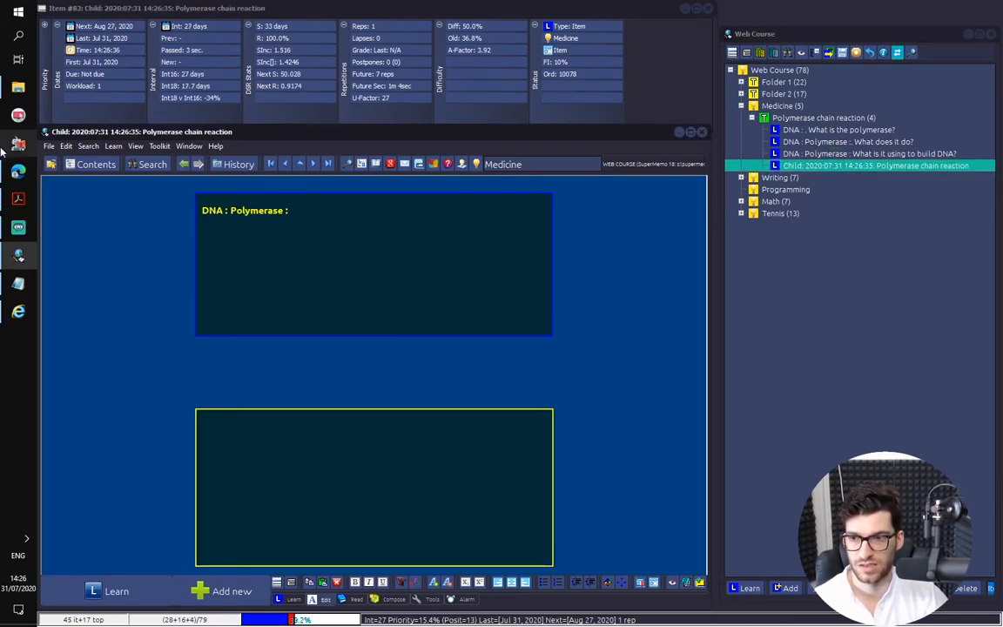
Search Google for the third item's answer, "Nucleoside triphosphates", and preview the mun.ca nucleoside triphosphate picture among the image results
{"action": "left_click", "coordinate": [831, 155]}
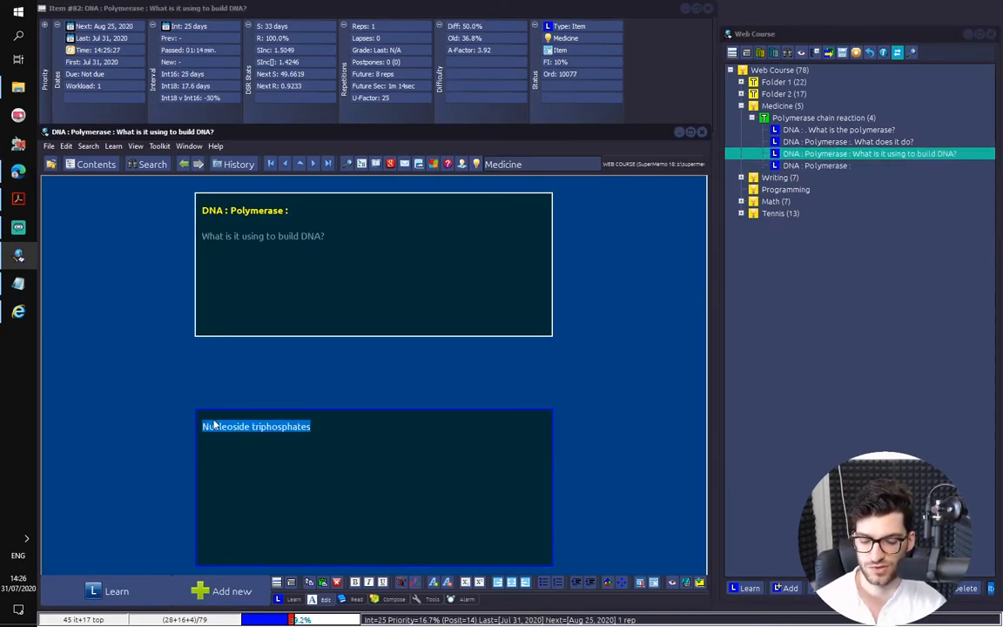
{"action": "key", "text": "ctrl+f"}
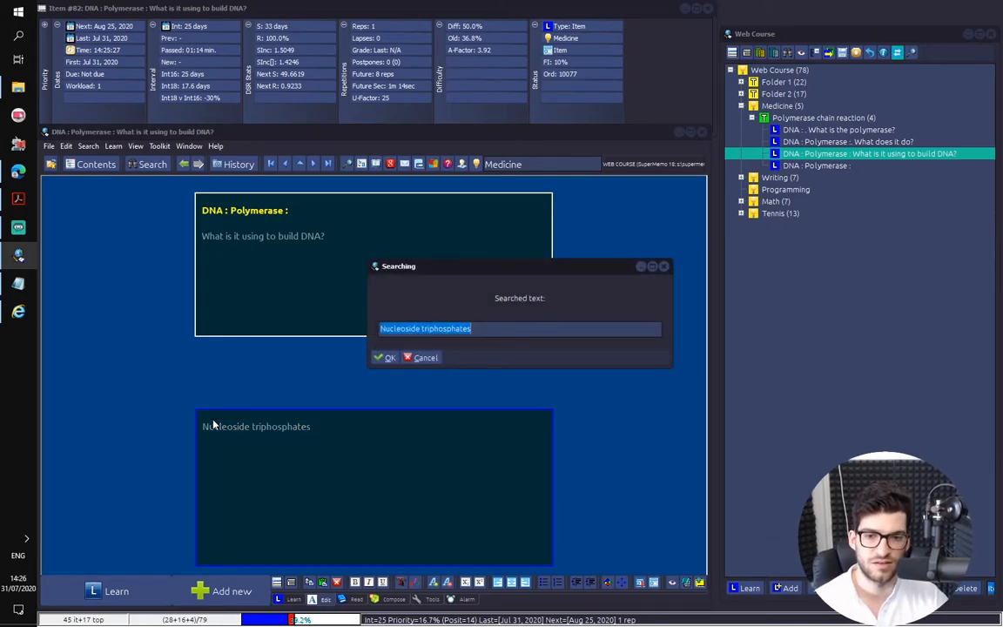
{"action": "key", "text": "Return"}
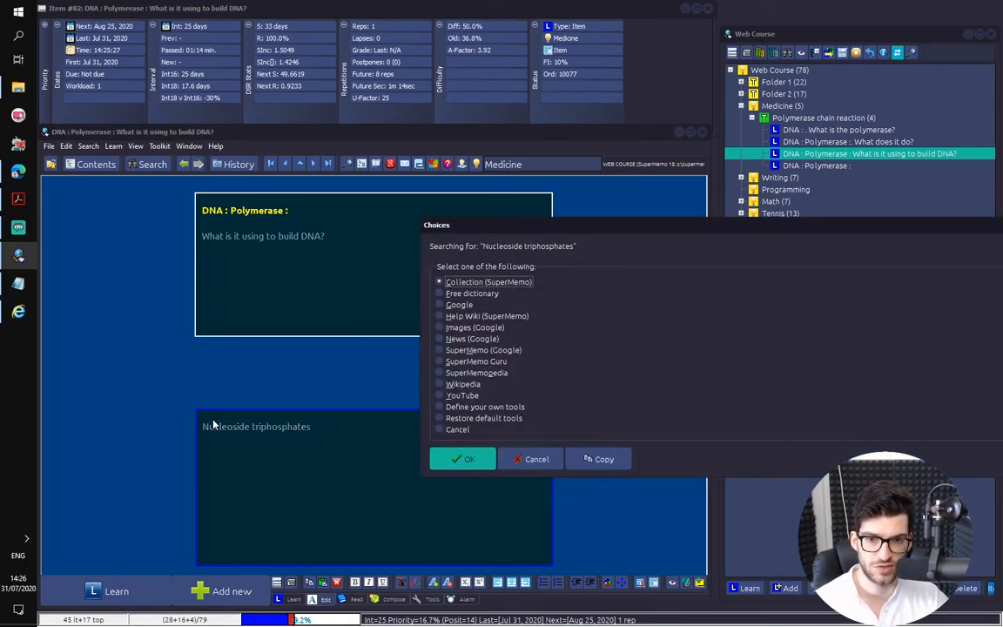
{"action": "key", "text": "Down"}
{"action": "key", "text": "Down"}
{"action": "key", "text": "Down"}
{"action": "key", "text": "Down"}
{"action": "key", "text": "Down"}
{"action": "key", "text": "Down"}
{"action": "key", "text": "Down"}
{"action": "key", "text": "Down"}
{"action": "key", "text": "Down"}
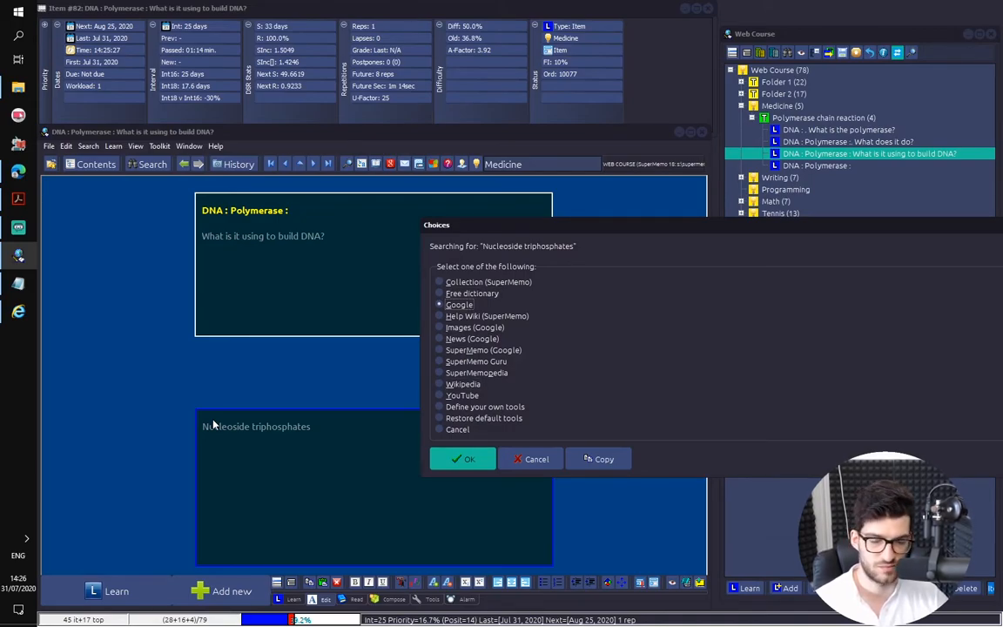
{"action": "key", "text": "Return"}
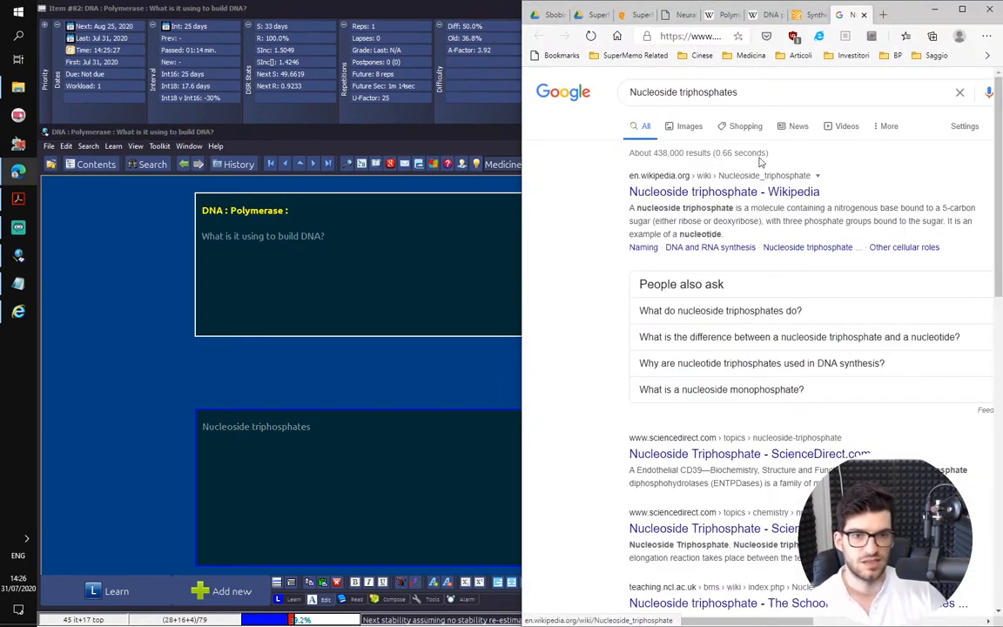
{"action": "left_click", "coordinate": [690, 126]}
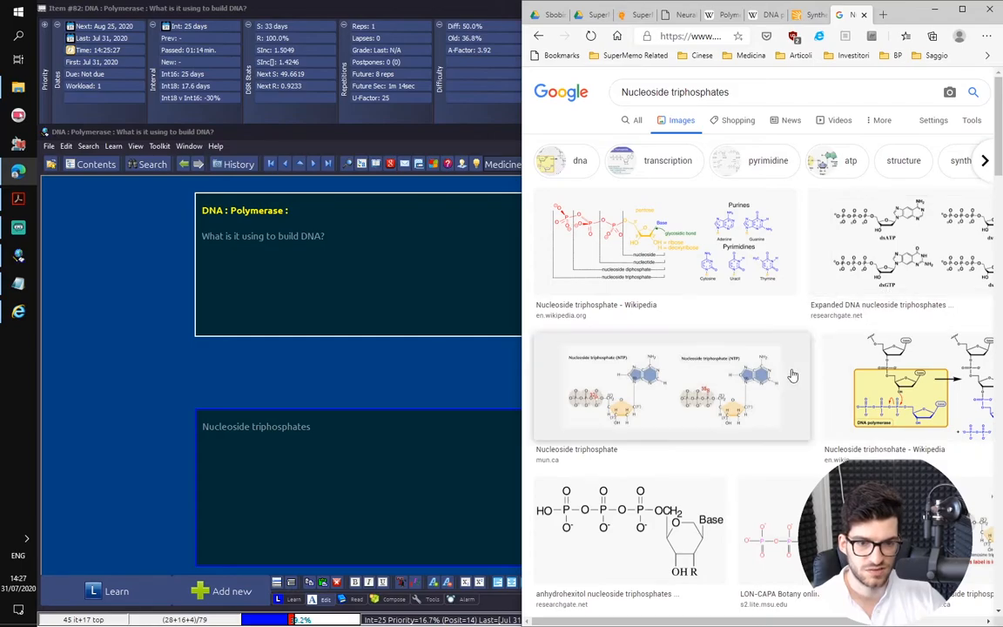
{"action": "left_click", "coordinate": [642, 348]}
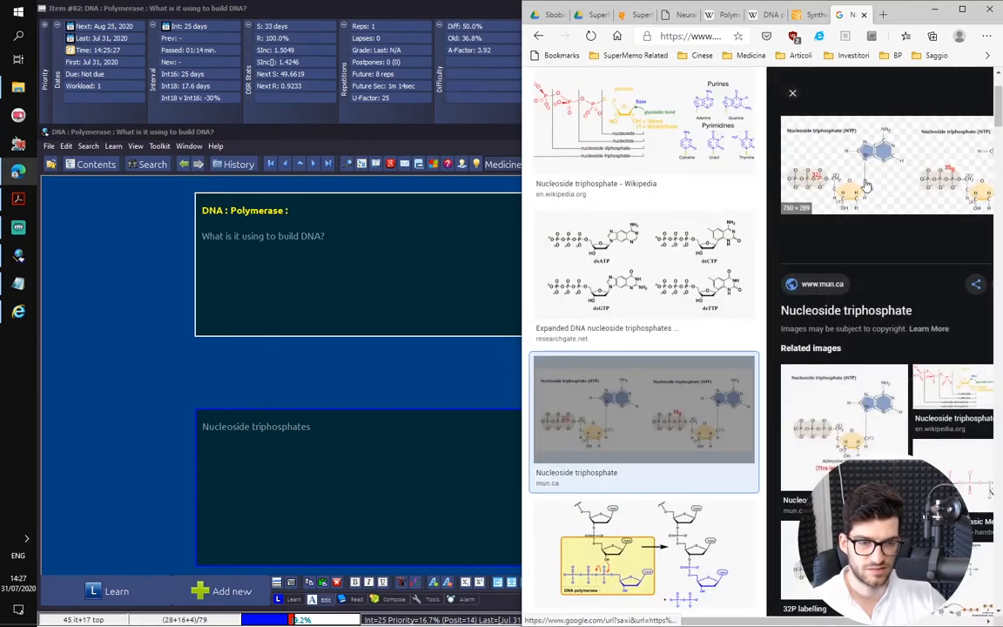
{"action": "right_click", "coordinate": [827, 182]}
{"action": "left_click", "coordinate": [871, 316]}
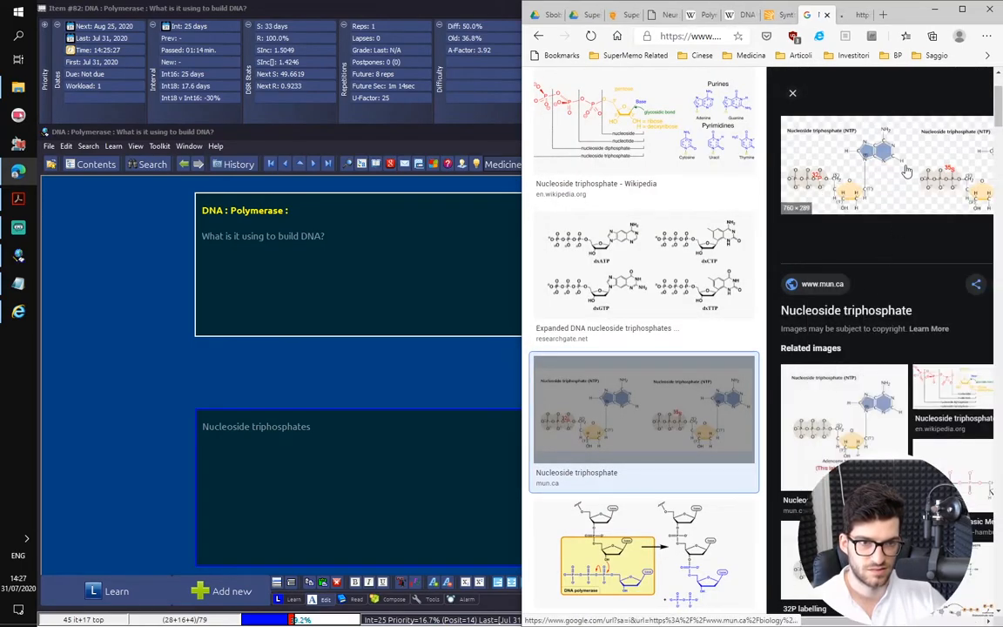
{"action": "left_click", "coordinate": [861, 10]}
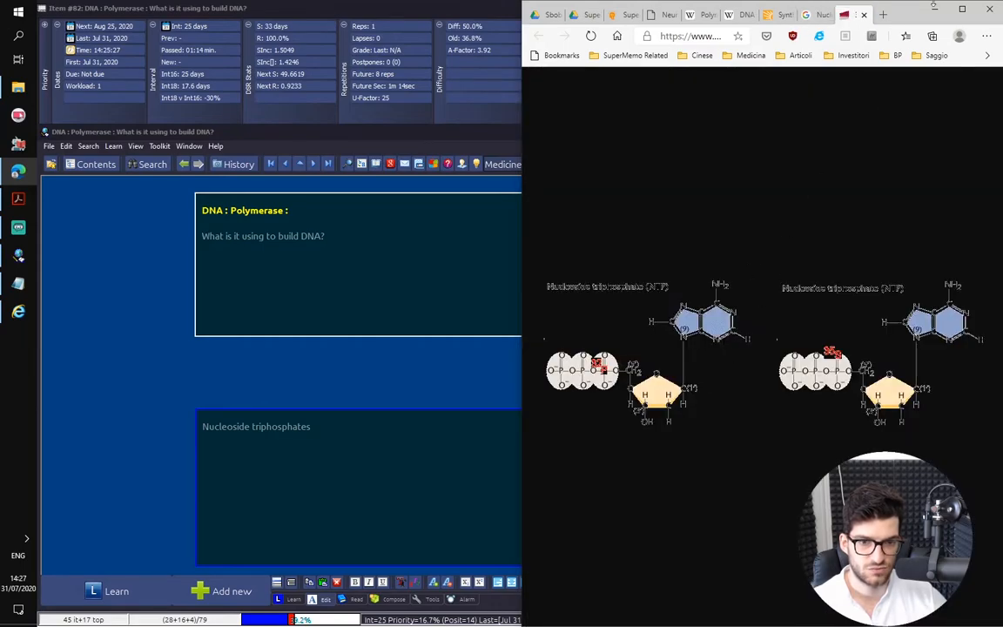
{"action": "middle_click", "coordinate": [850, 17]}
Preview the related image "32P labelling" from mun.ca and open it at full size in a separate tab
{"action": "scroll", "coordinate": [841, 421], "scroll_direction": "down", "scroll_amount": 5}
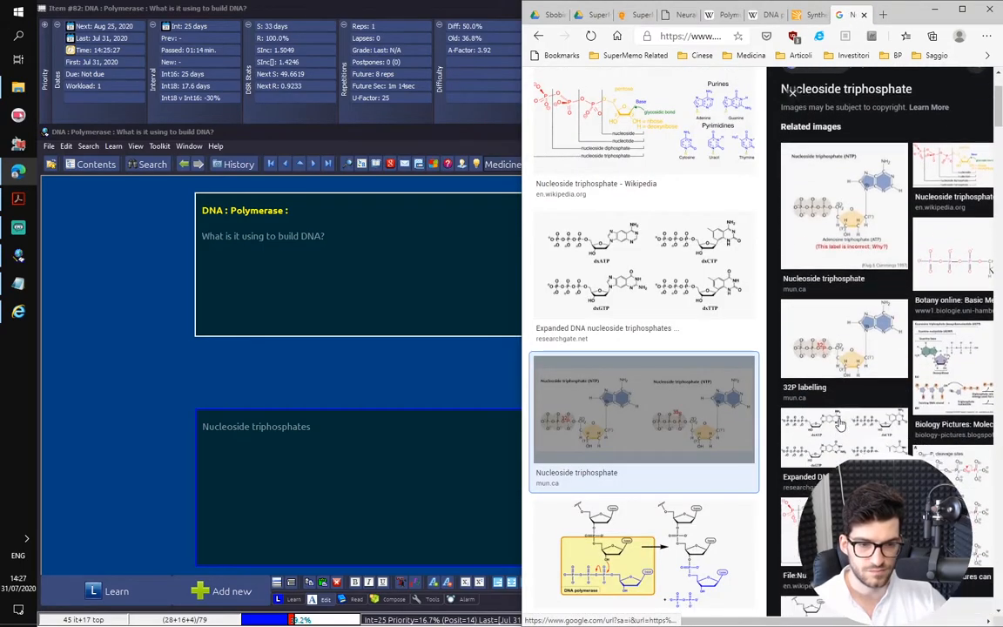
{"action": "scroll", "coordinate": [871, 336], "scroll_direction": "up", "scroll_amount": 3}
{"action": "left_click", "coordinate": [867, 405]}
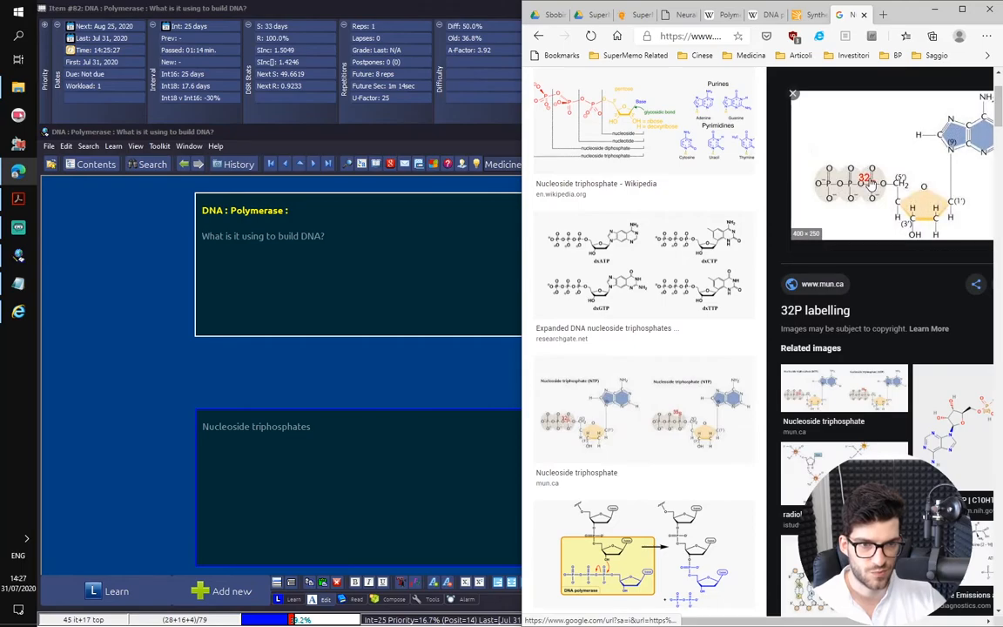
{"action": "right_click", "coordinate": [868, 180]}
{"action": "left_click", "coordinate": [836, 316]}
{"action": "left_click", "coordinate": [846, 15]}
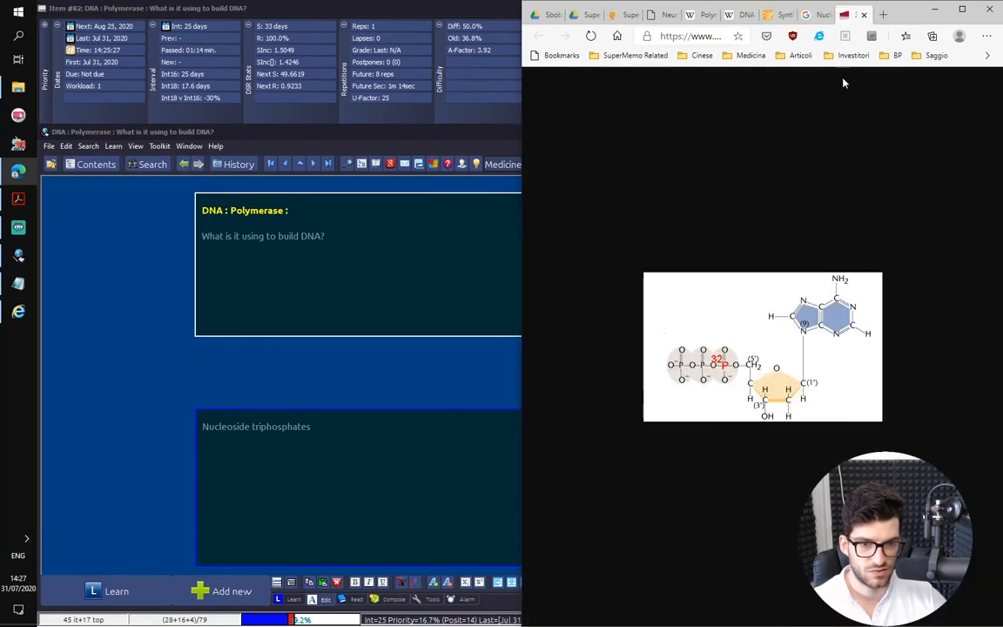
Save the molecule image as 32P_dATP in the Desktop's Course Images folder and close its tab
{"action": "right_click", "coordinate": [768, 396]}
{"action": "left_click", "coordinate": [806, 420]}
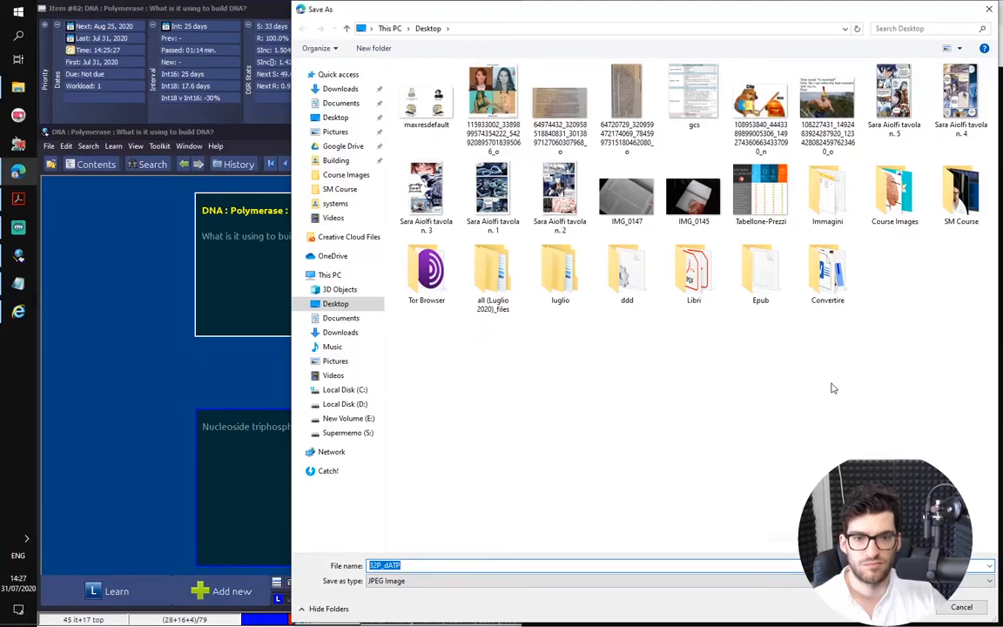
{"action": "double_click", "coordinate": [893, 187]}
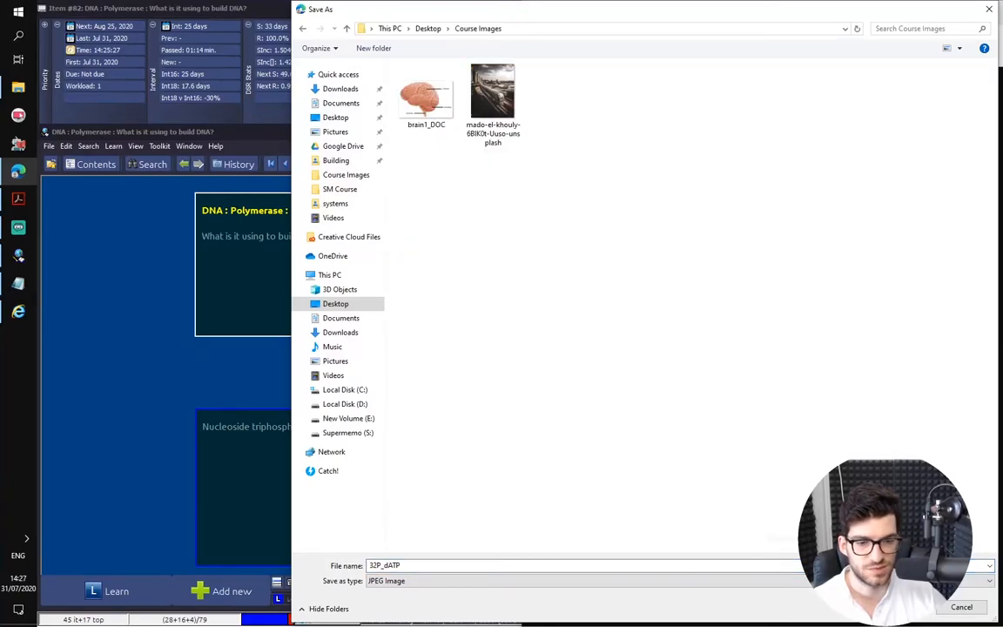
{"action": "key", "text": "Return"}
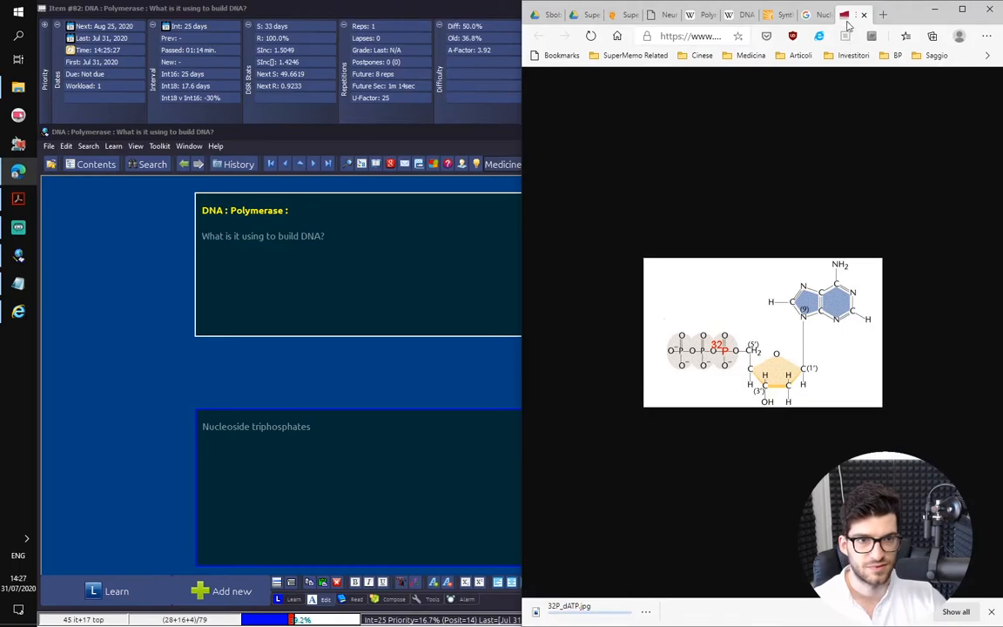
{"action": "key", "text": "ctrl+w"}
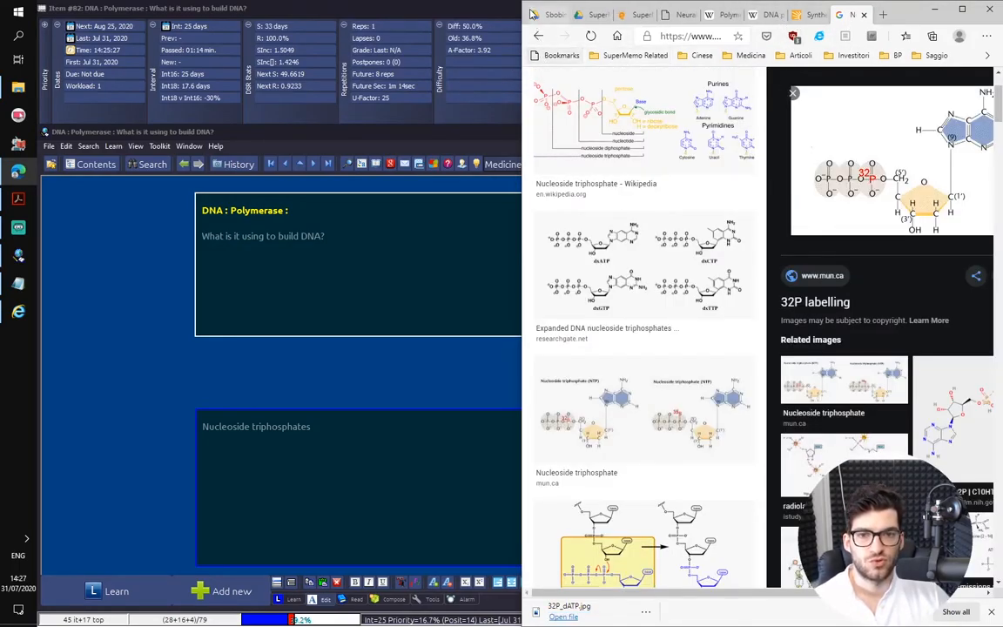
Return from the image results to the general web results for "Nucleoside triphosphates"
{"action": "left_click", "coordinate": [538, 36]}
{"action": "scroll", "coordinate": [636, 209], "scroll_direction": "up", "scroll_amount": 5}
{"action": "left_click", "coordinate": [633, 124]}
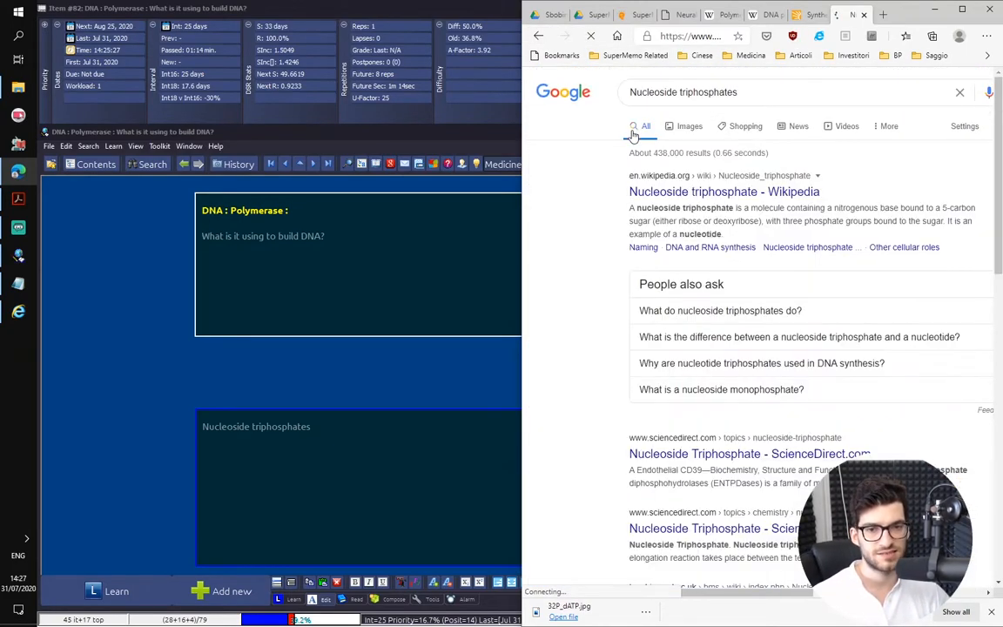
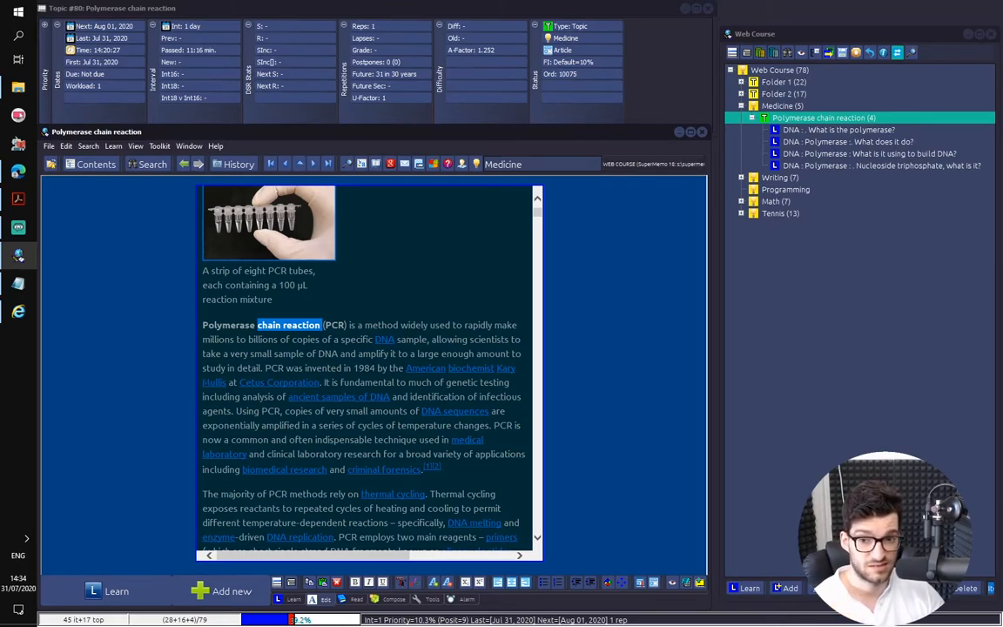
Extract the article's opening sentence, from "Polymerase chain reaction (PCR)" to "study in detail.", as a child topic and open the extract
{"action": "left_click", "coordinate": [262, 292]}
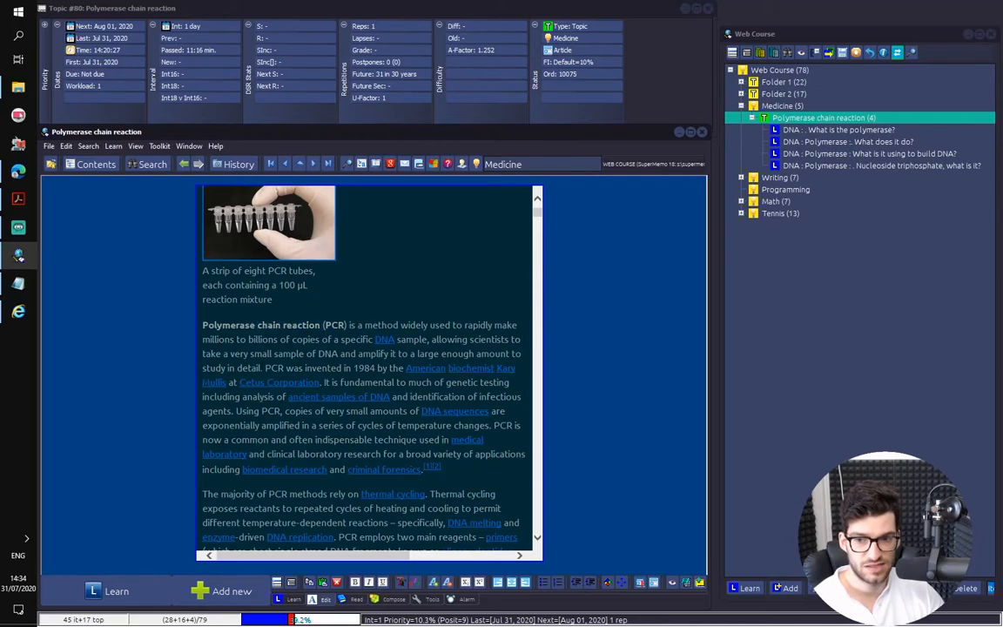
{"action": "left_click_drag", "start_coordinate": [261, 367], "coordinate": [134, 318]}
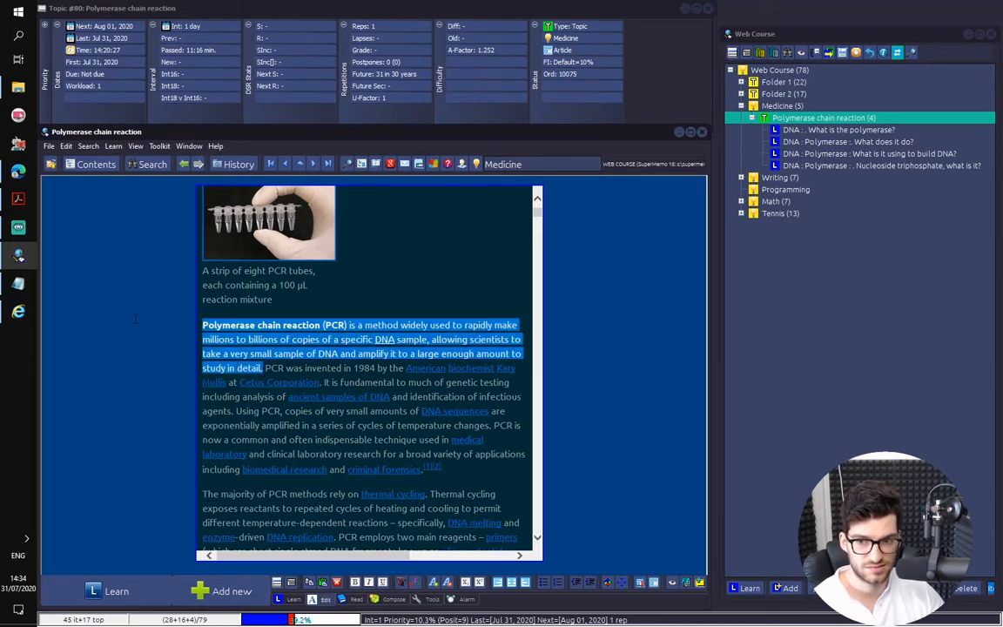
{"action": "key", "text": "alt+x"}
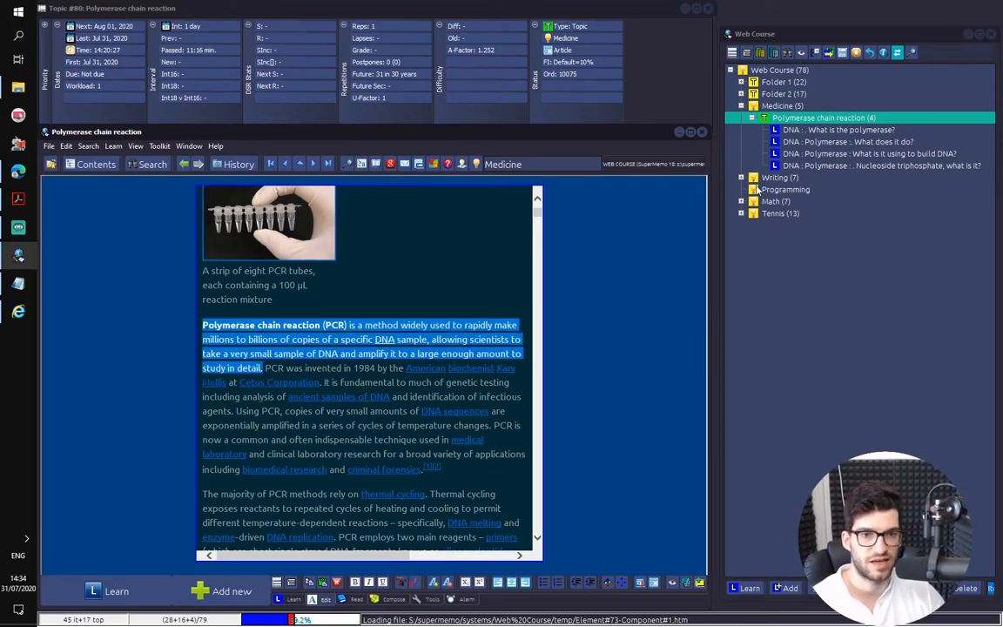
{"action": "left_click", "coordinate": [781, 179]}
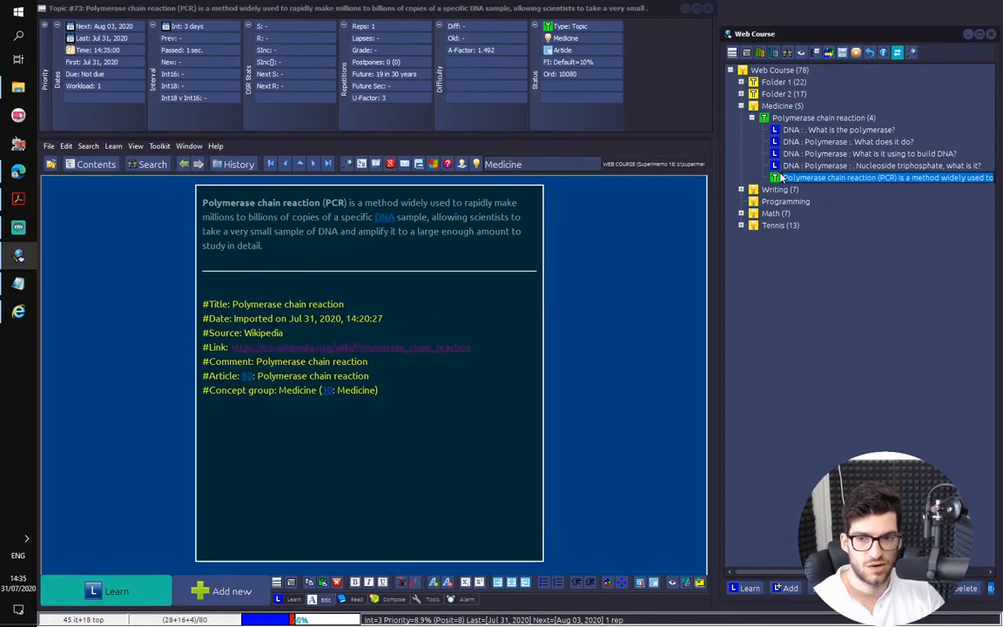
{"action": "left_click", "coordinate": [828, 181]}
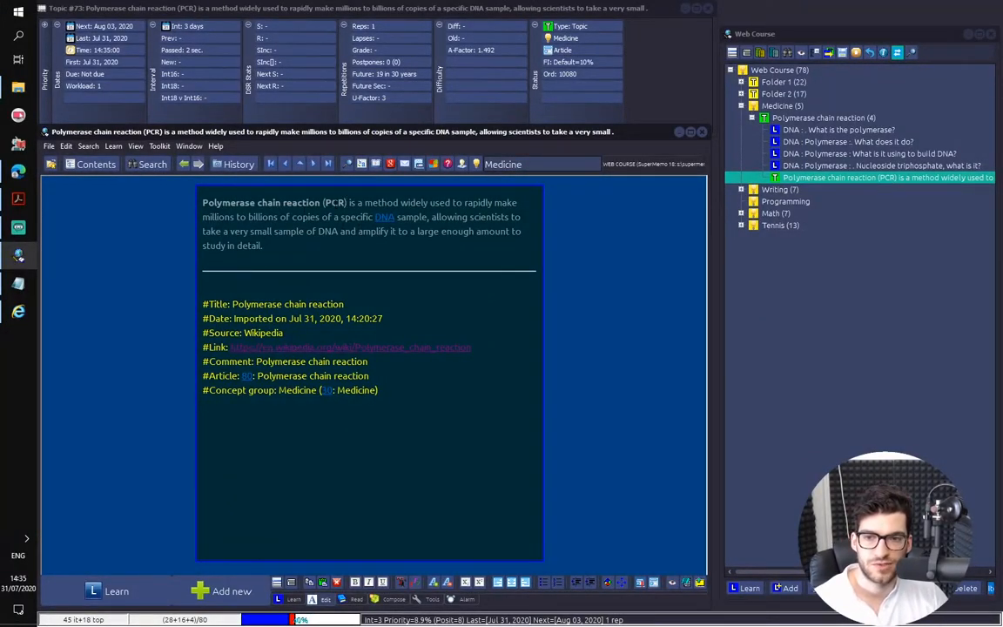
Replace "(PCR)" with a colon and move the text following it to a new paragraph
{"action": "left_click_drag", "start_coordinate": [347, 202], "coordinate": [323, 203]}
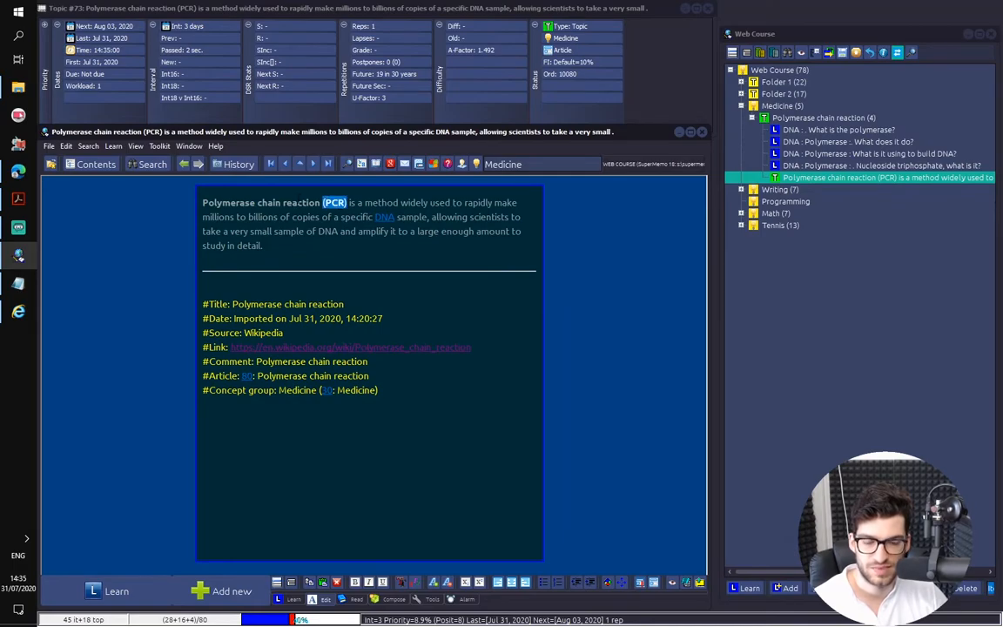
{"action": "type", "text": ":"}
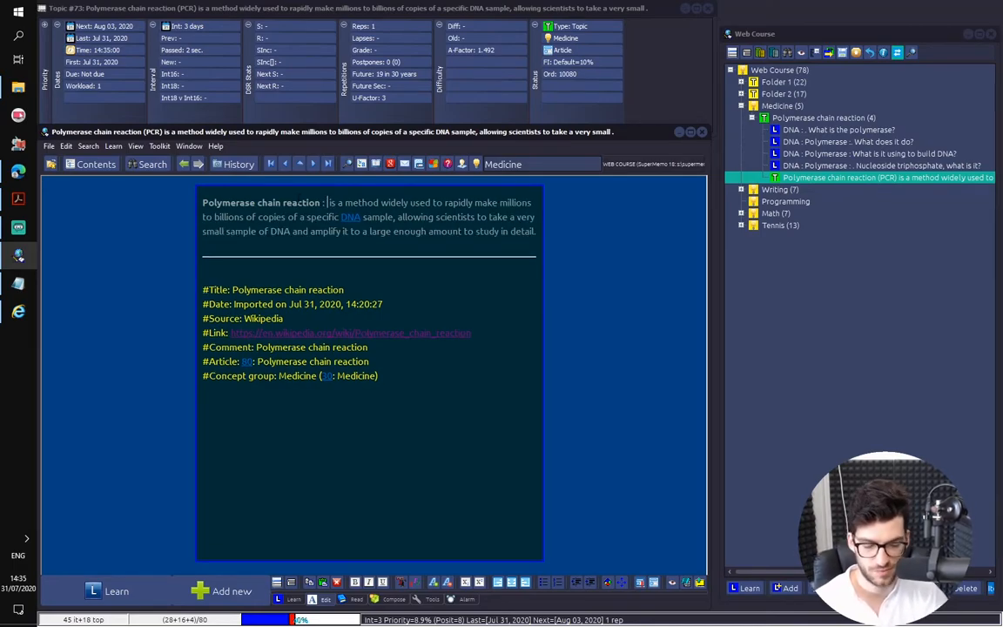
{"action": "key", "text": "Return"}
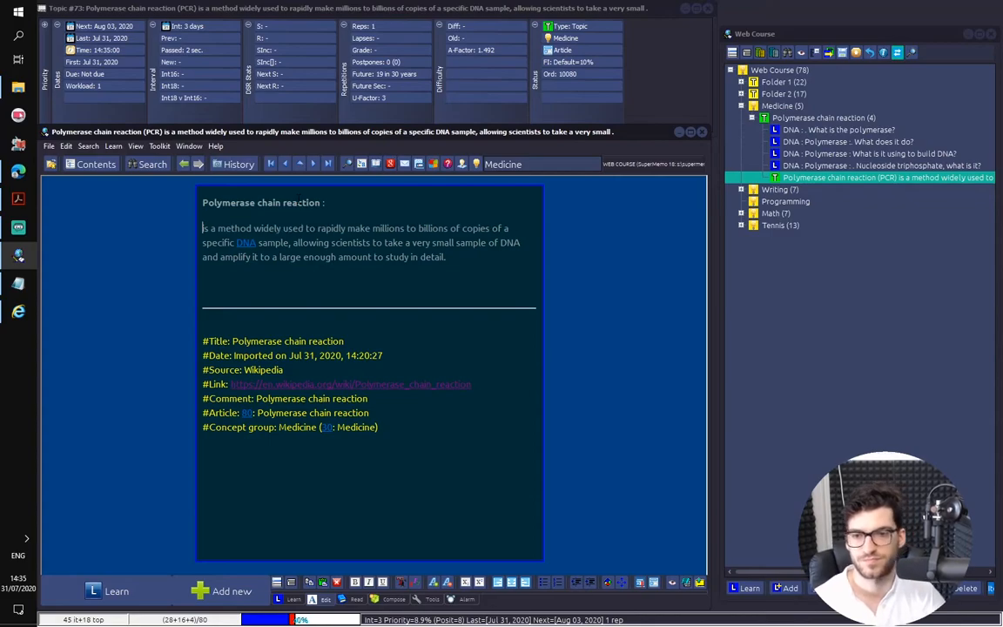
Colour the heading line "Polymerase chain reaction :" yellow
{"action": "key", "text": "shift+Up"}
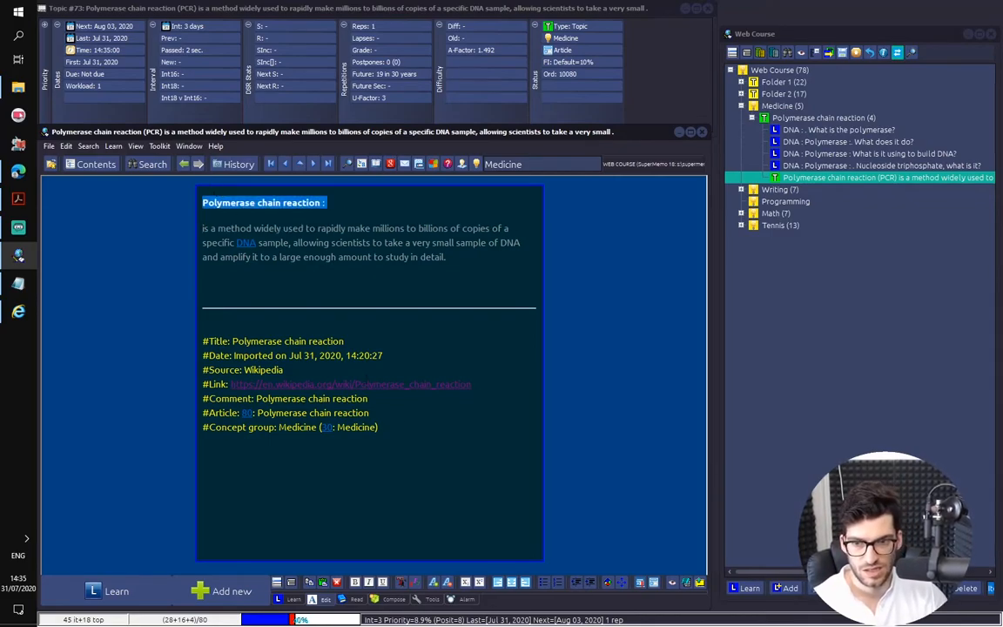
{"action": "left_click", "coordinate": [415, 581]}
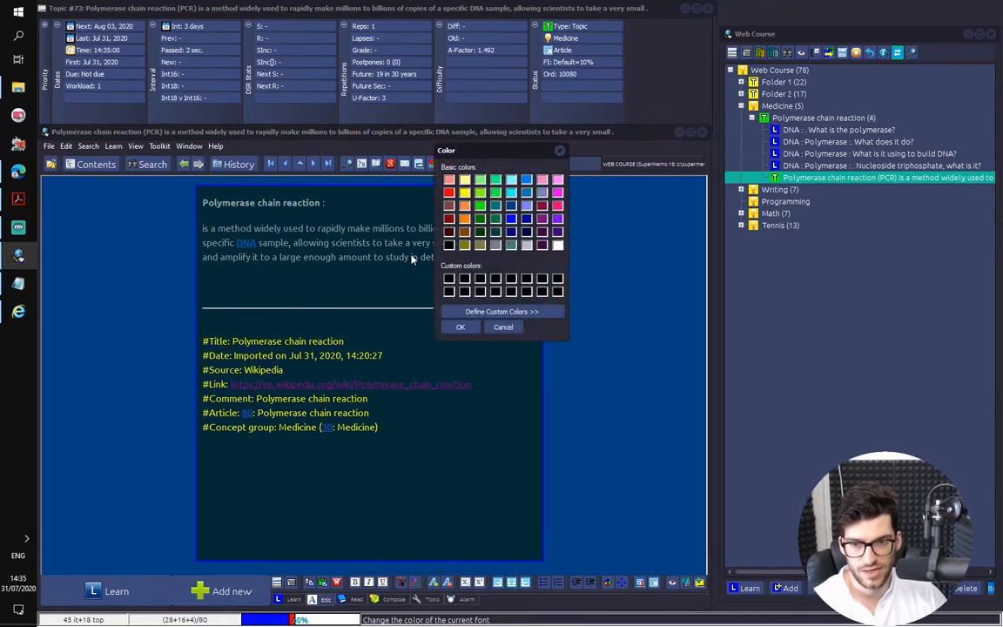
{"action": "left_click", "coordinate": [467, 197]}
{"action": "left_click", "coordinate": [471, 330]}
{"action": "left_click", "coordinate": [474, 331]}
Delete the separator line and the whole source reference block below the extracted text
{"action": "key", "text": "Up"}
{"action": "key", "text": "Up"}
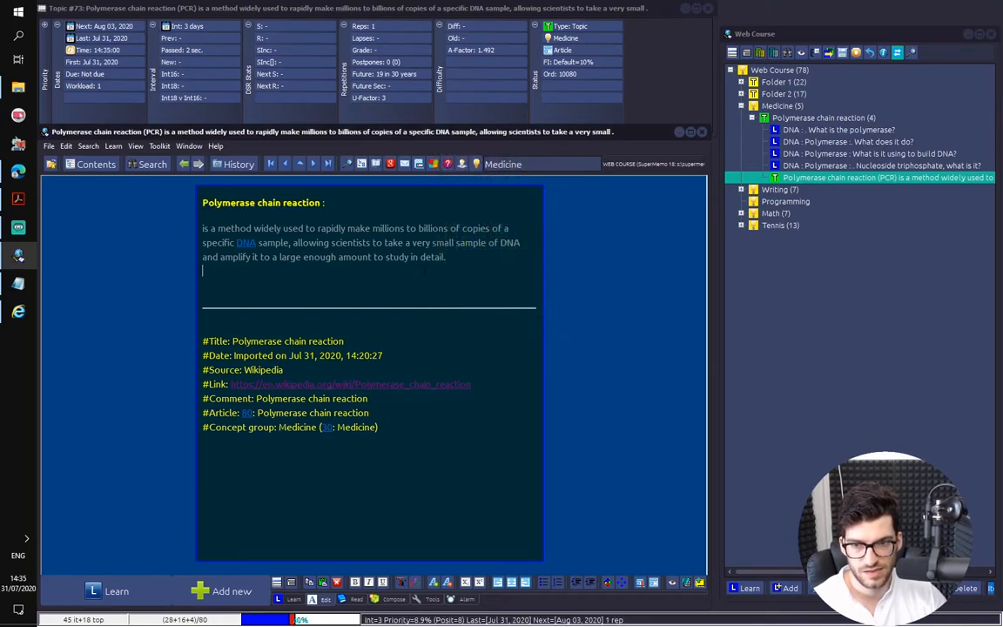
{"action": "key", "text": "ctrl+shift+End"}
{"action": "key", "text": "Delete"}
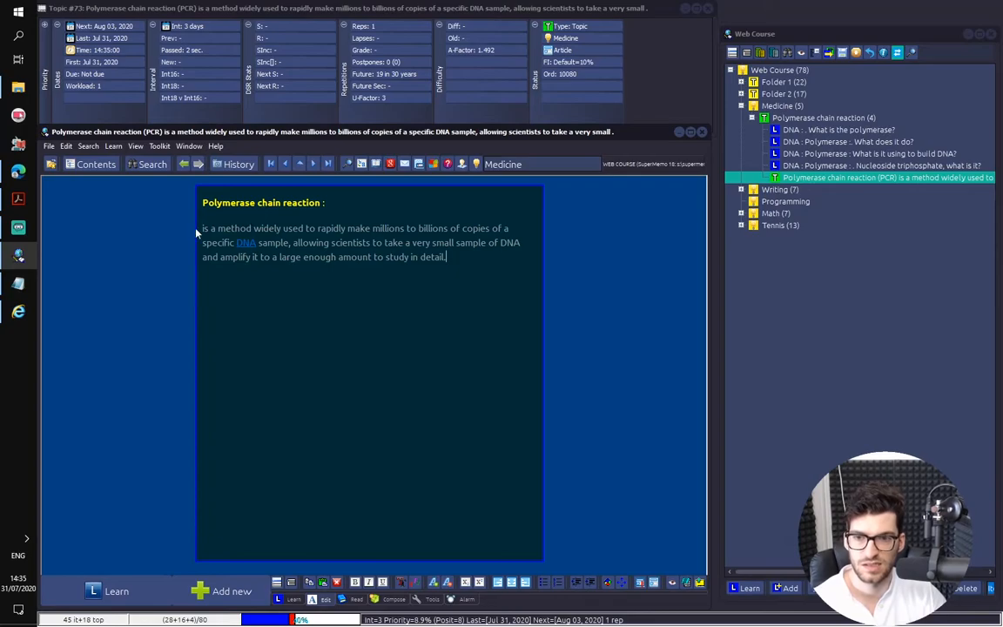
Split the extracted sentence after "DNA sample", removing the comma and leaving an empty line before "allowing scientists"
{"action": "left_click_drag", "start_coordinate": [202, 229], "coordinate": [409, 229]}
{"action": "left_click", "coordinate": [424, 228]}
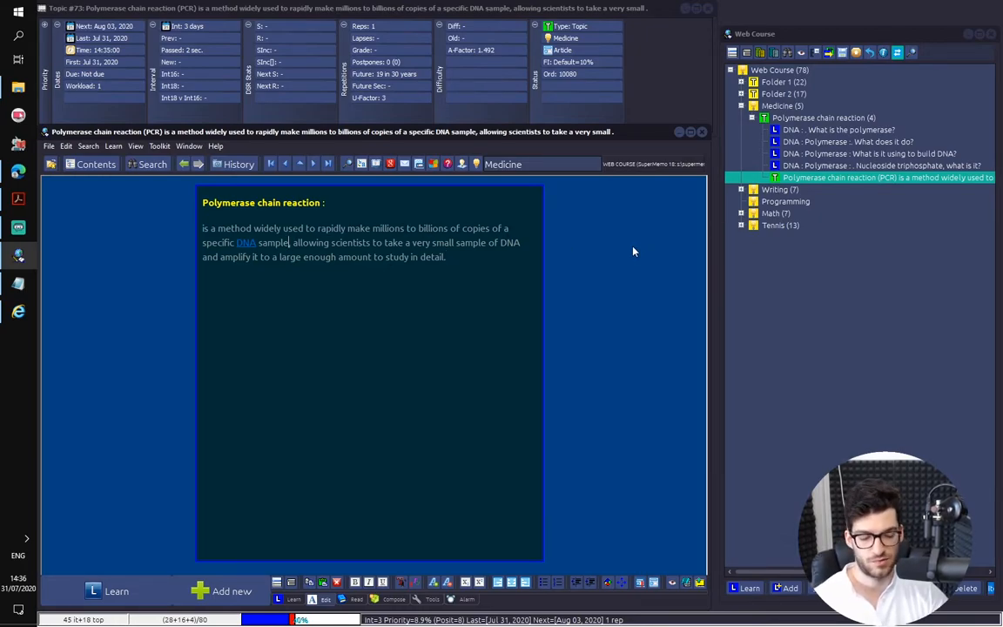
{"action": "key", "text": "Delete"}
{"action": "key", "text": "Delete"}
{"action": "key", "text": "Return"}
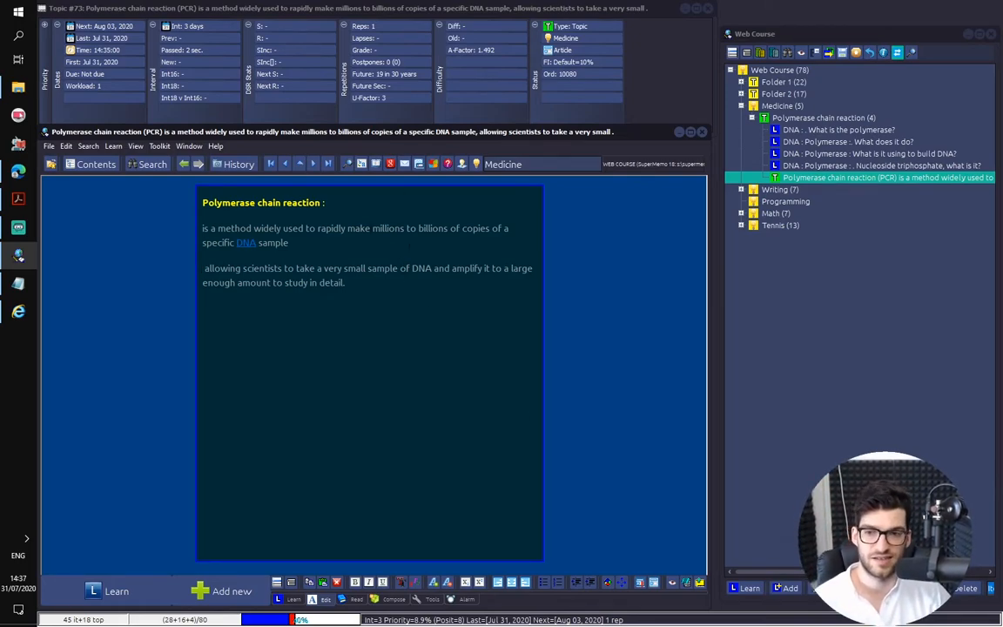
{"action": "key", "text": "Return"}
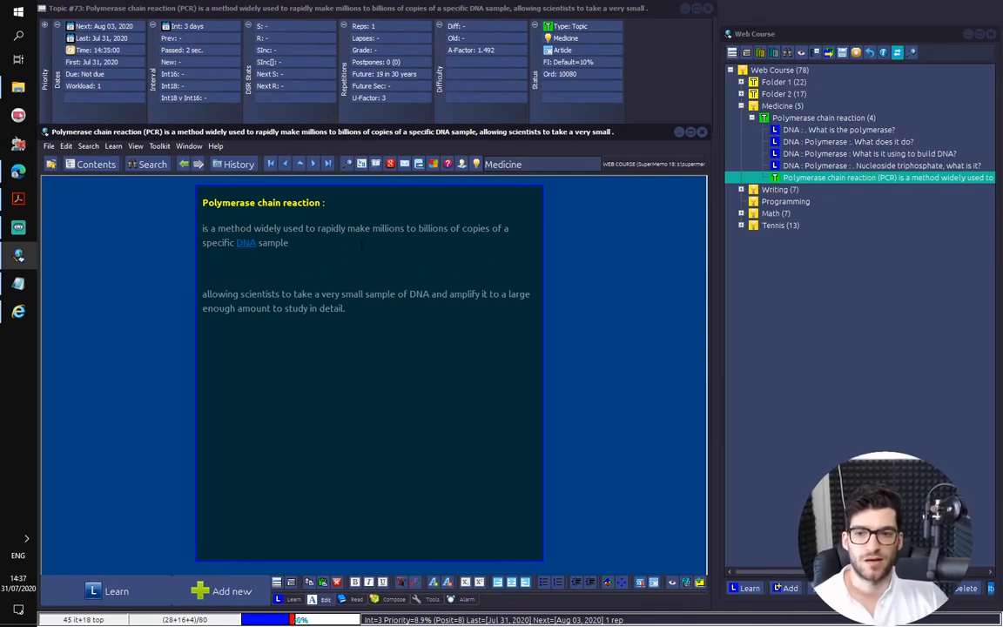
{"action": "left_click_drag", "start_coordinate": [289, 243], "coordinate": [198, 232]}
{"action": "left_click", "coordinate": [199, 232]}
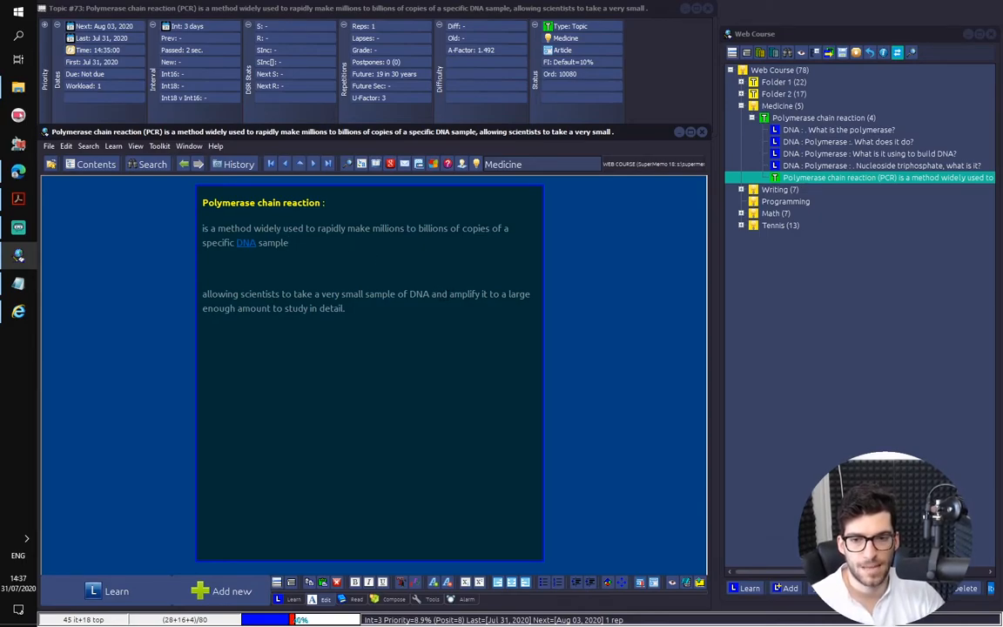
{"action": "left_click_drag", "start_coordinate": [202, 294], "coordinate": [345, 309]}
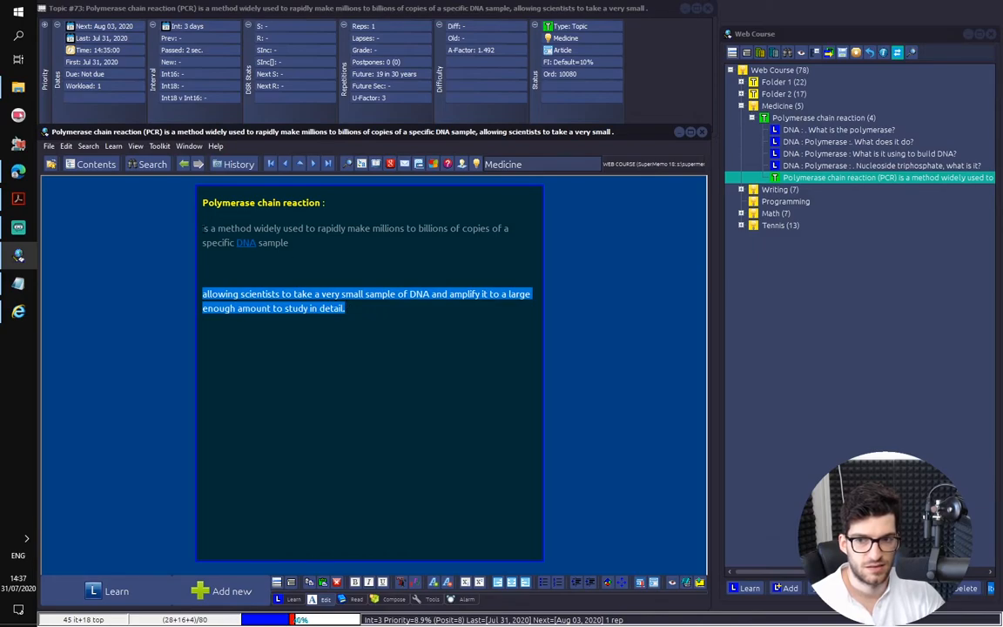
Write "It allows to amplify small samples of DNAs" on a new line directly under the heading
{"action": "left_click", "coordinate": [204, 228]}
{"action": "key", "text": "Return"}
{"action": "key", "text": "Up"}
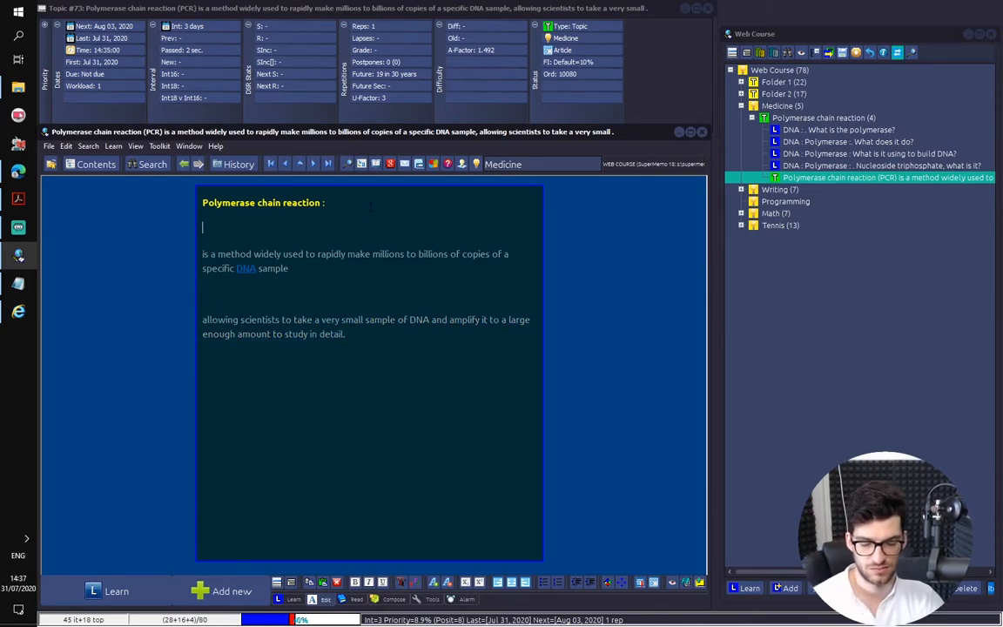
{"action": "type", "text": "It allows "}
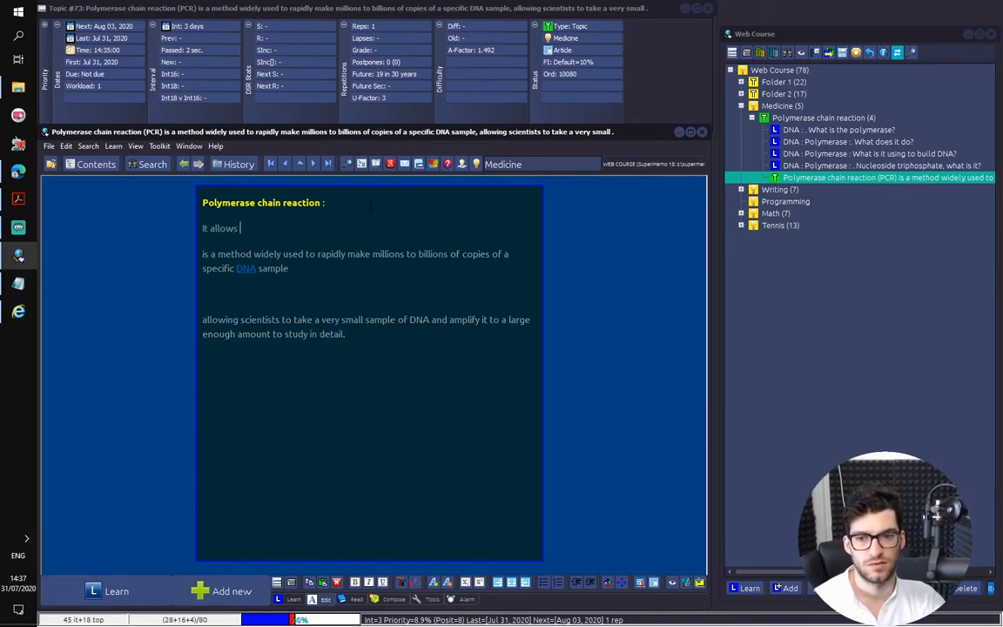
{"action": "type", "text": "to take"}
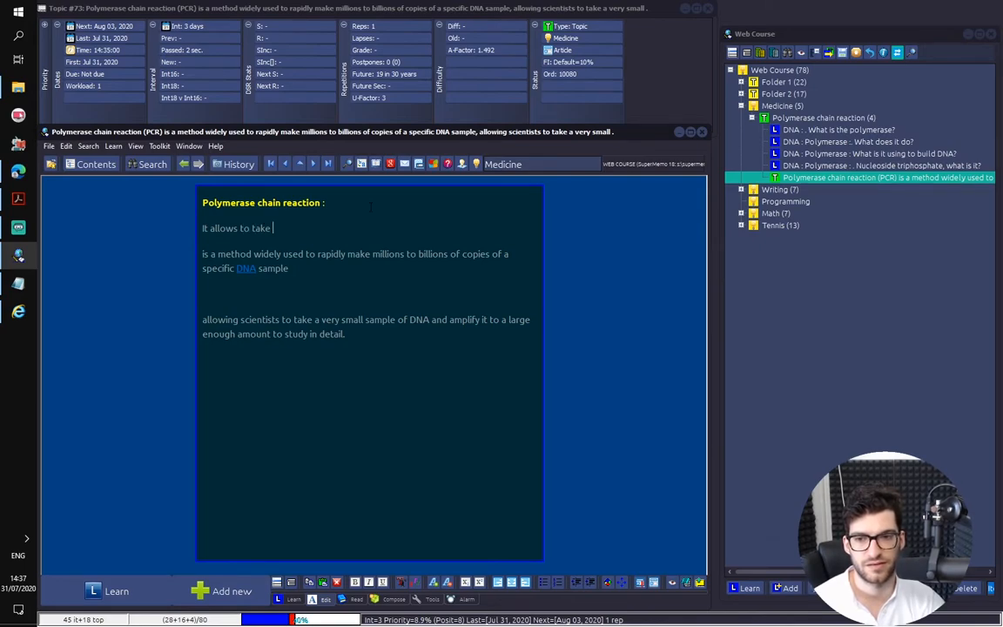
{"action": "key", "text": "BackSpace"}
{"action": "key", "text": "BackSpace"}
{"action": "key", "text": "BackSpace"}
{"action": "key", "text": "BackSpace"}
{"action": "key", "text": "BackSpace"}
{"action": "type", "text": "amplify "}
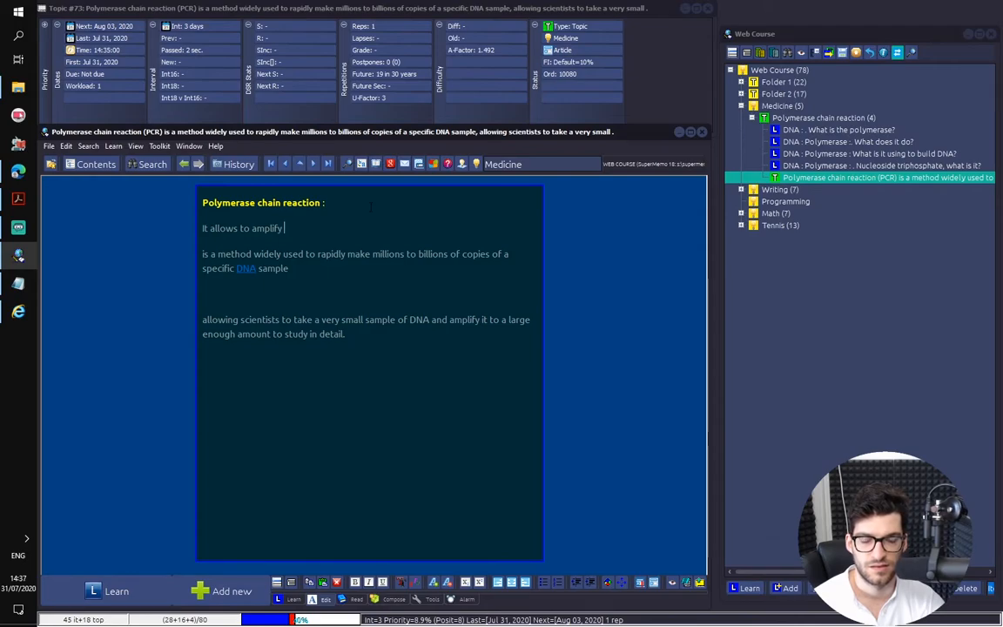
{"action": "type", "text": "small sam"}
{"action": "type", "text": "ples of DNA"}
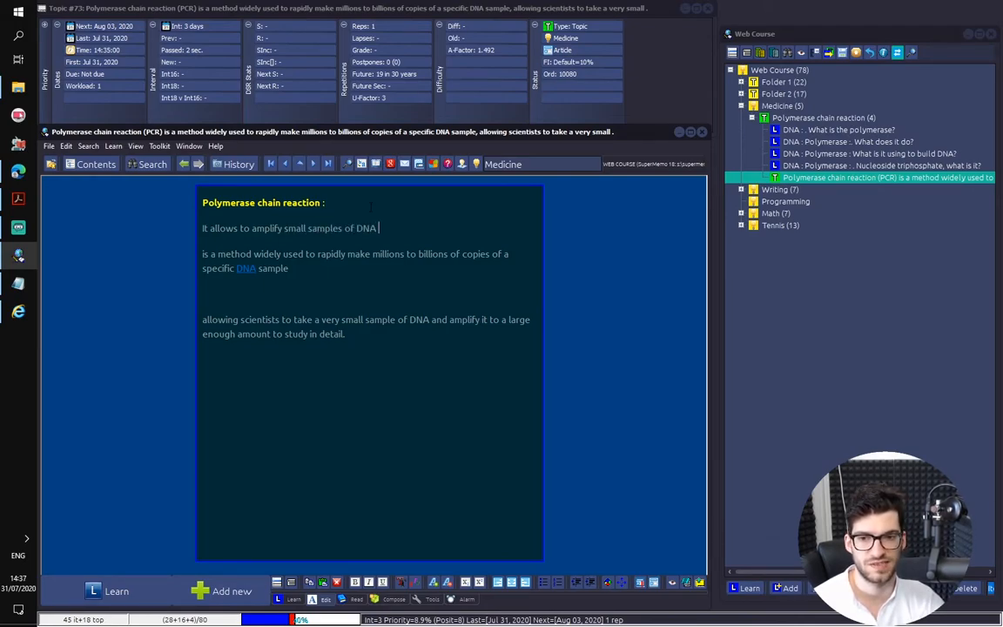
{"action": "key", "text": "BackSpace"}
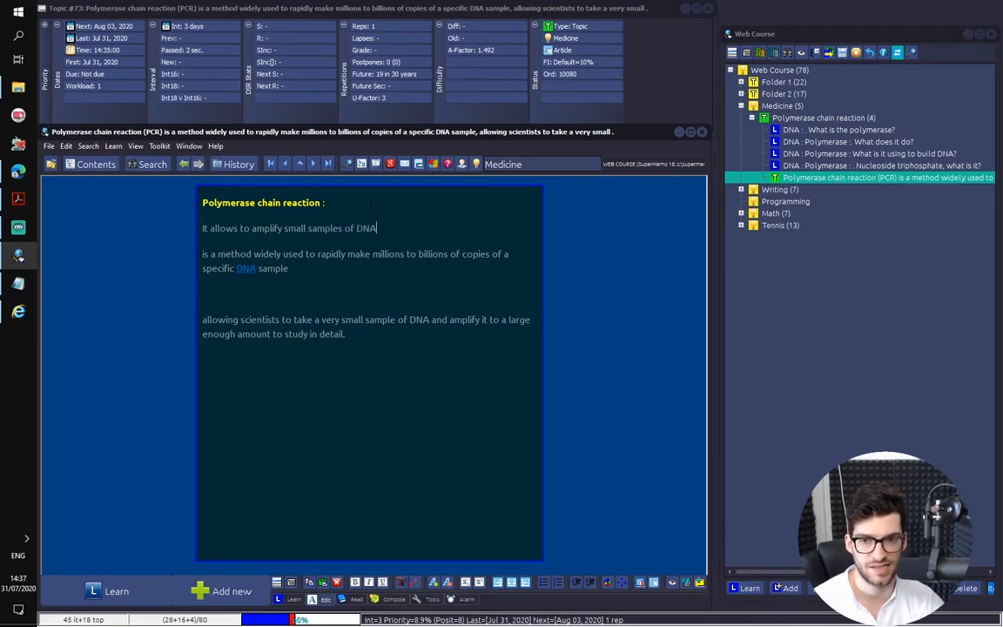
{"action": "type", "text": "s "}
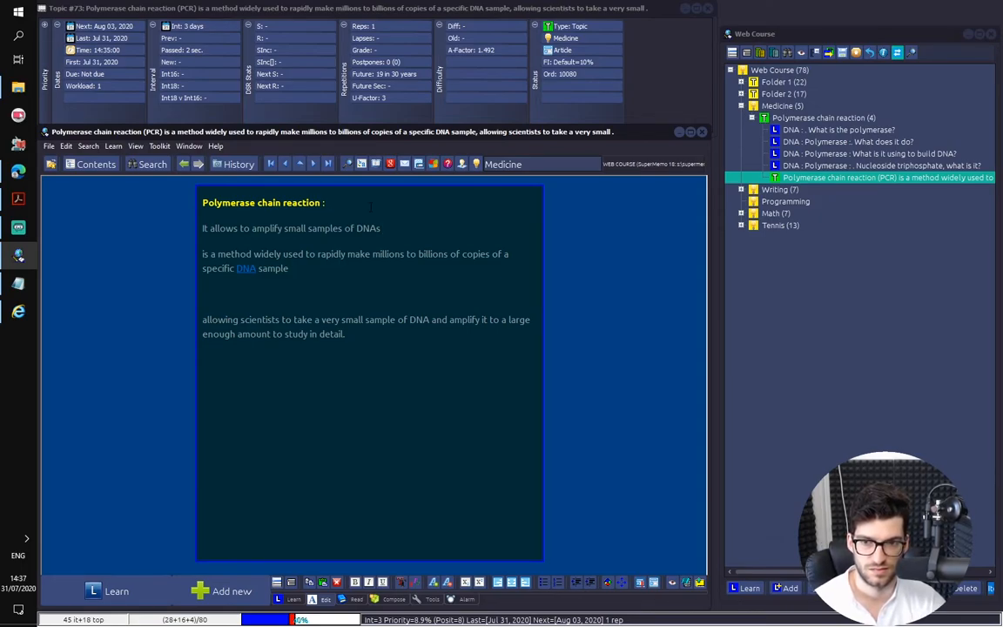
{"action": "type", "text": "(to"}
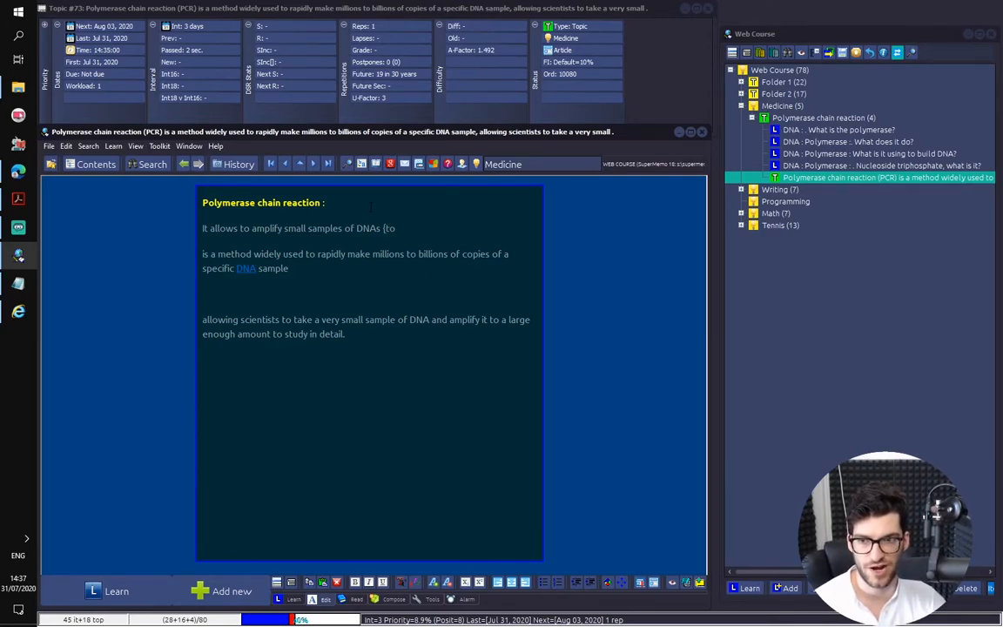
{"action": "type", "text": " m"}
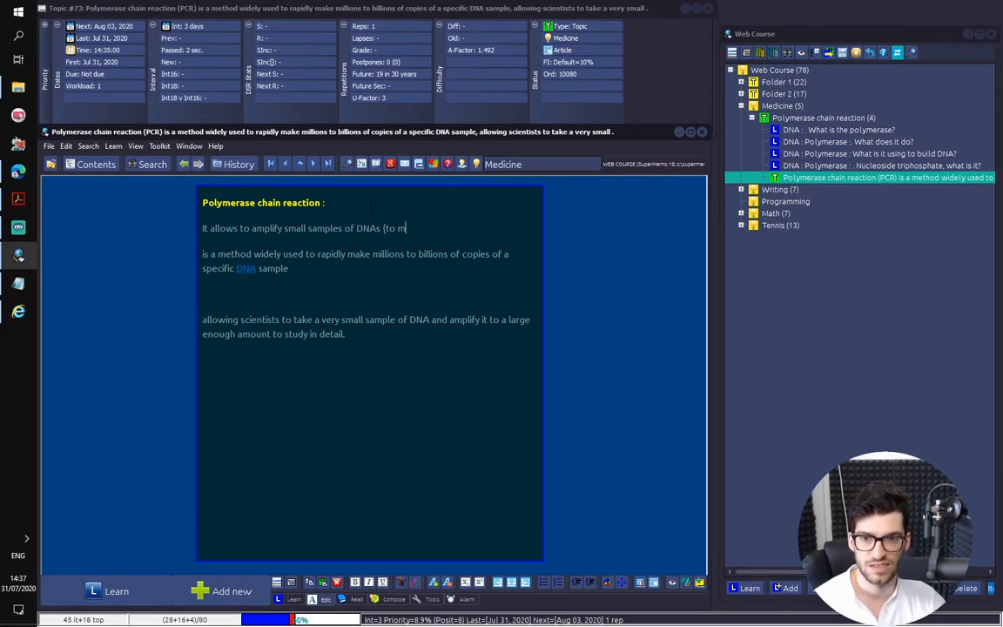
{"action": "type", "text": "ake millions to bill"}
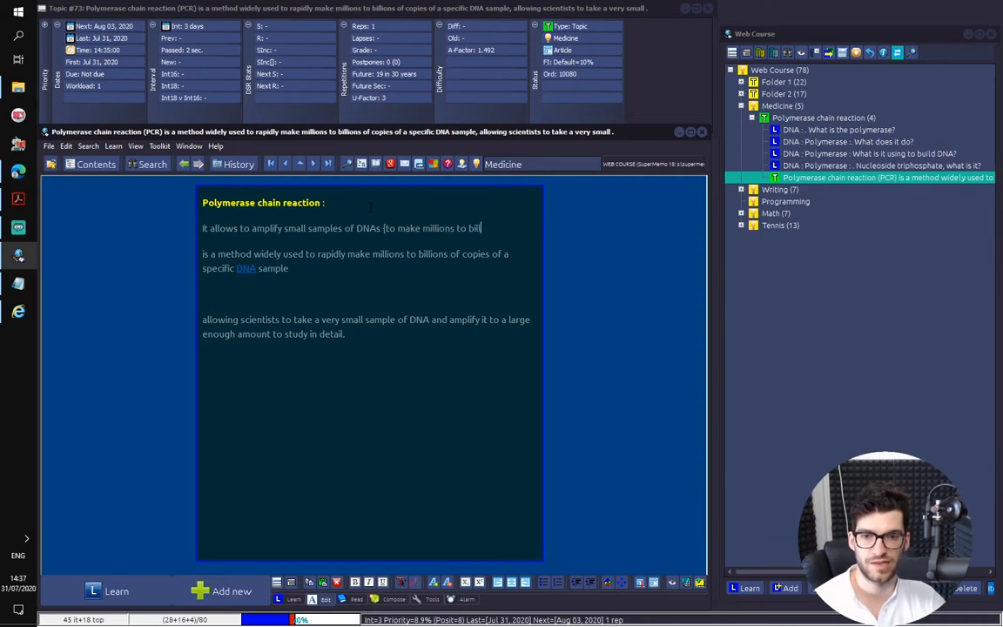
{"action": "type", "text": "ions of copies of copies"}
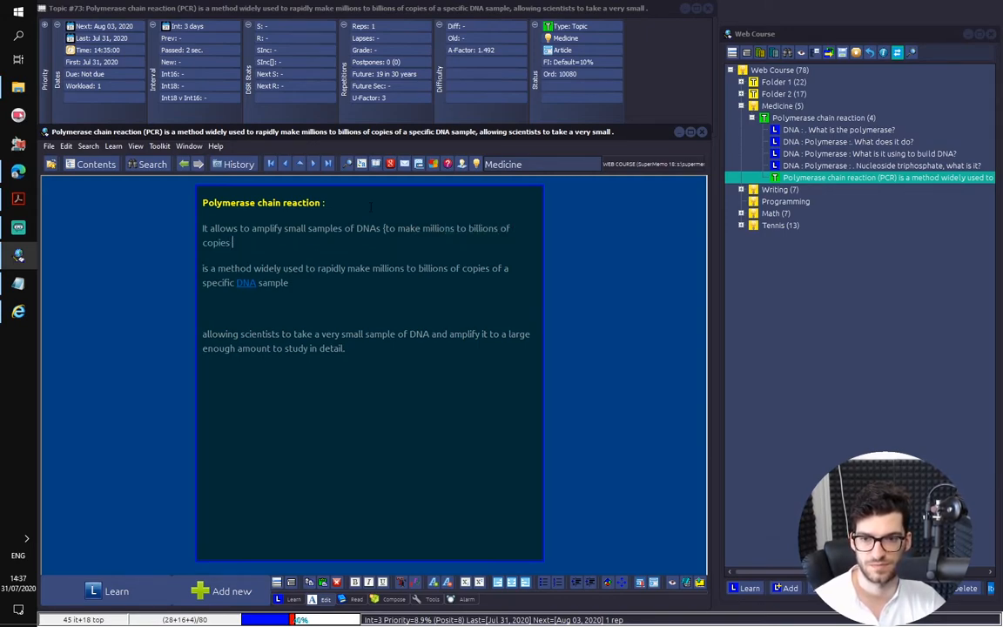
{"action": "type", "text": "of th"}
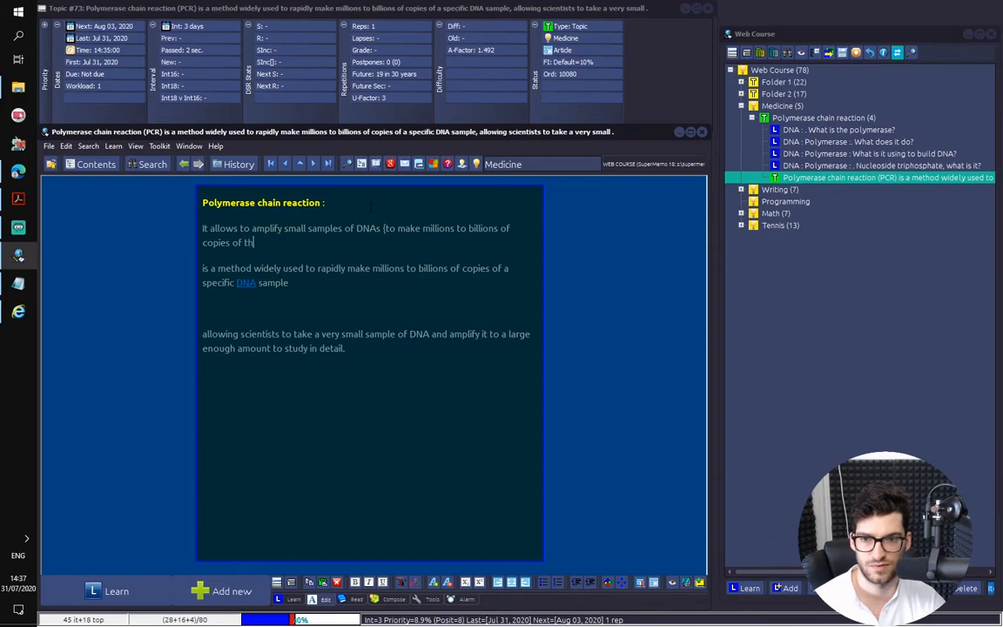
{"action": "type", "text": "at specific sample)"}
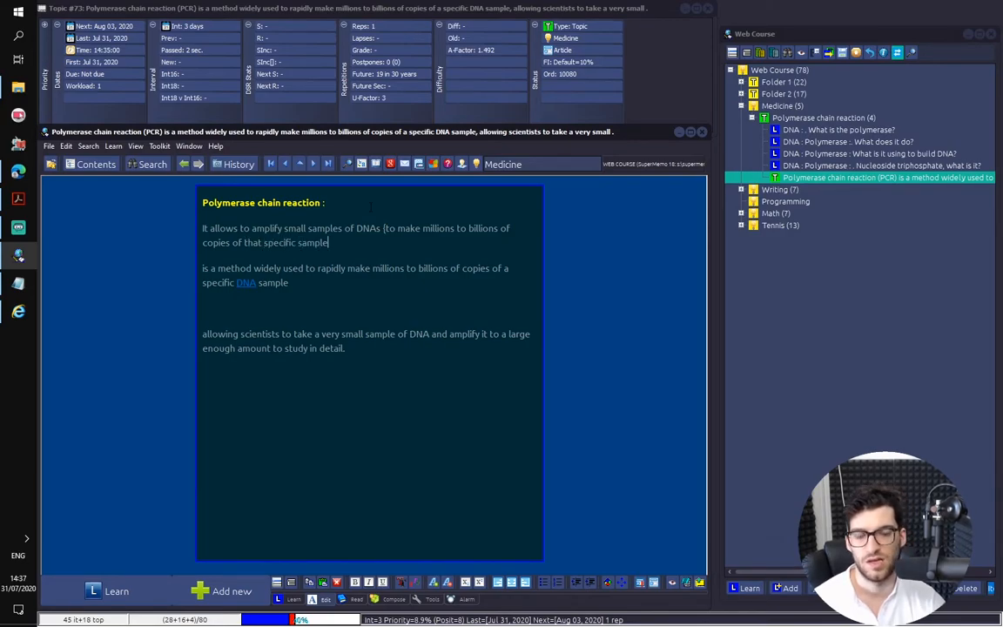
Delete the leftover paragraph "is a method widely used to rapidly make millions…" and italicize the bracketed note
{"action": "key", "text": "ctrl+shift+Down"}
{"action": "key", "text": "ctrl+shift+Down"}
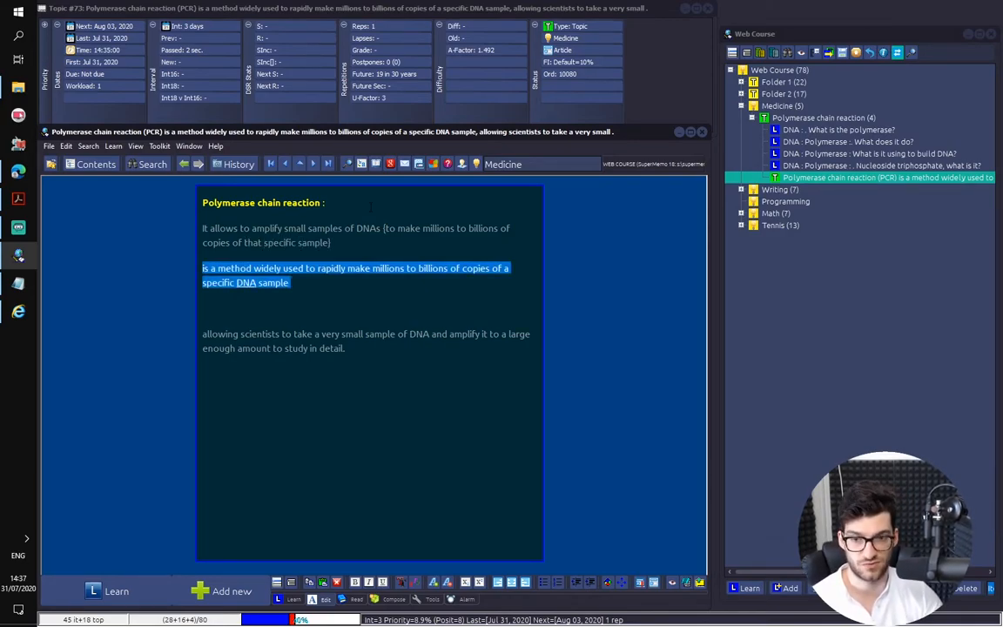
{"action": "key", "text": "BackSpace"}
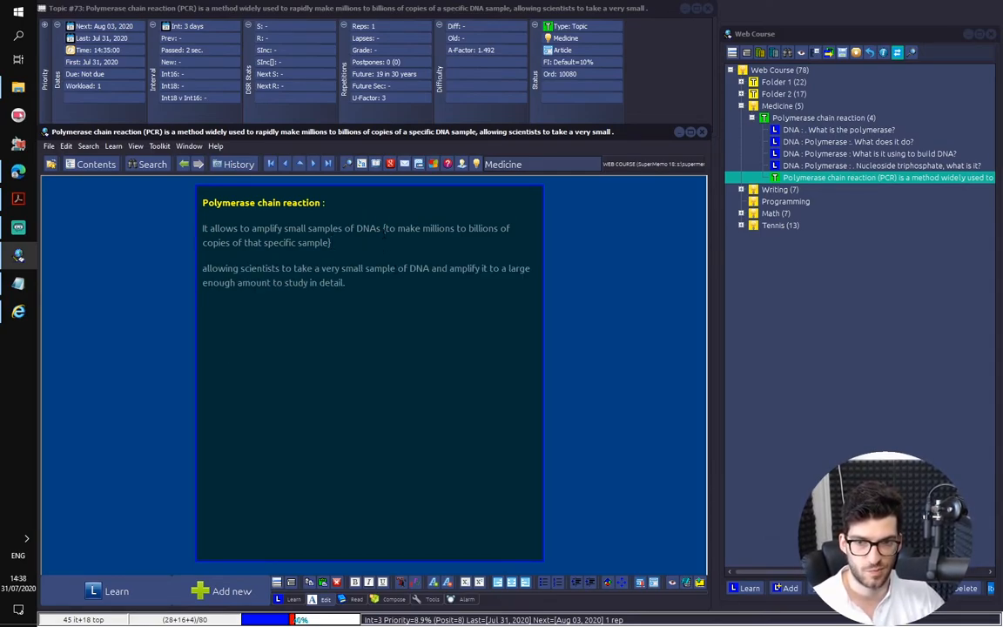
{"action": "left_click", "coordinate": [384, 228], "text": "shift"}
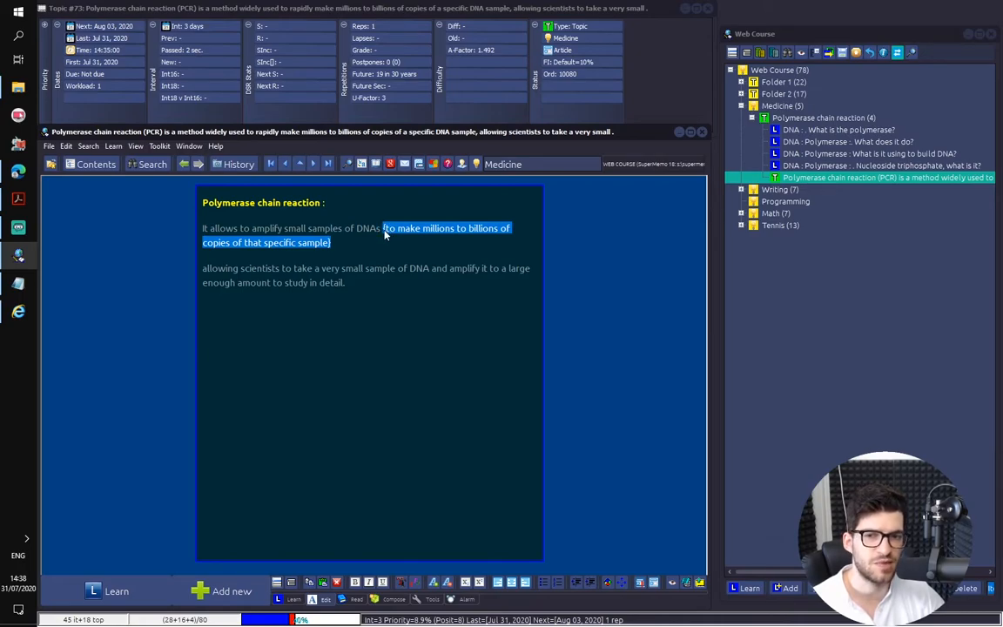
{"action": "key", "text": "ctrl+i"}
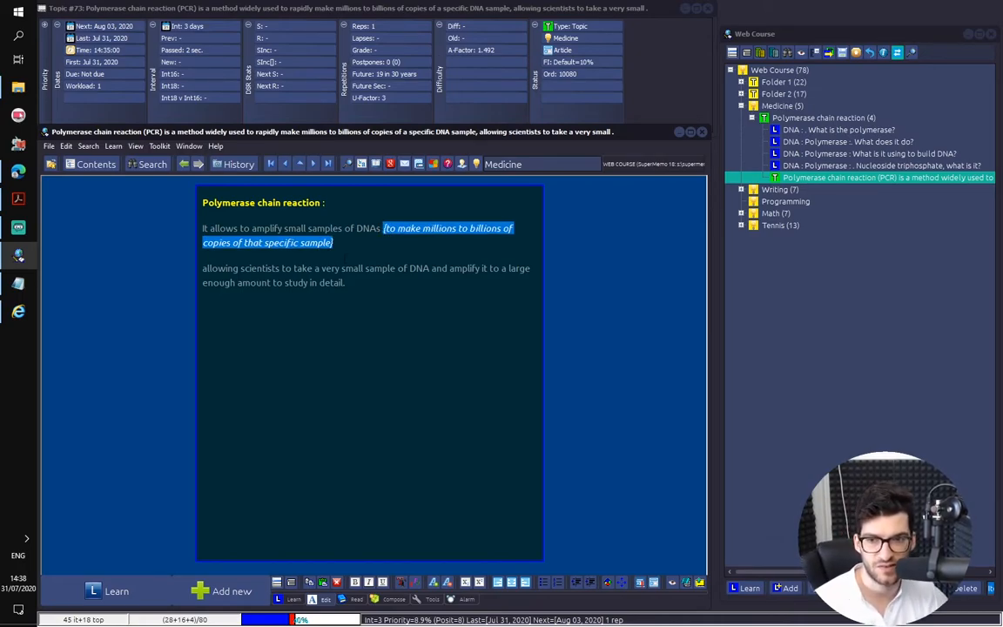
Delete the remaining paragraph "allowing scientists to take a very small sample of DNA…"
{"action": "left_click", "coordinate": [352, 269]}
{"action": "left_click_drag", "start_coordinate": [346, 282], "coordinate": [170, 263]}
{"action": "key", "text": "BackSpace"}
{"action": "key", "text": "BackSpace"}
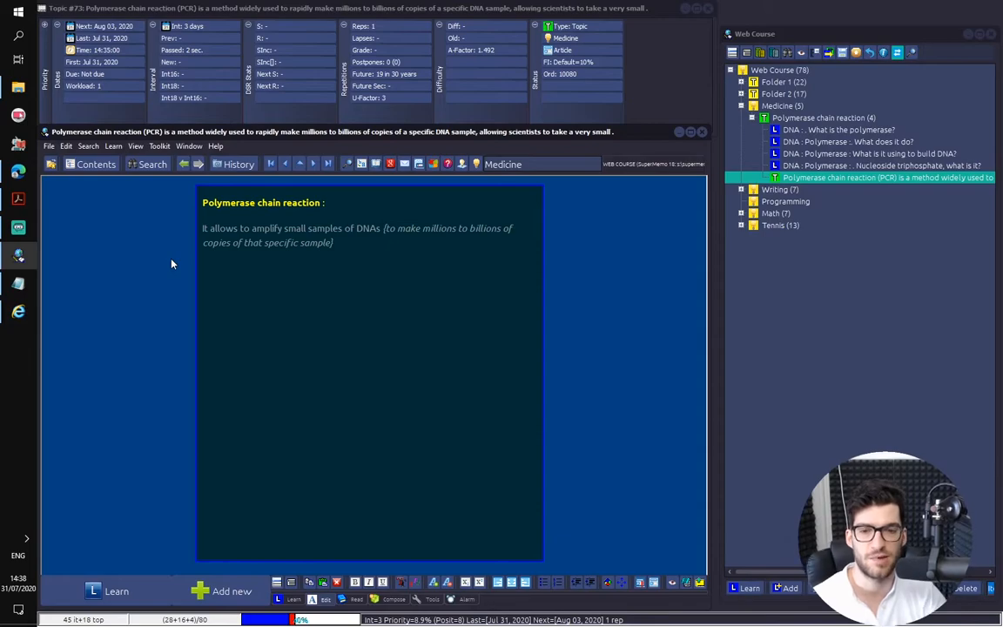
{"action": "key", "text": "ctrl+shift+Right"}
{"action": "key", "text": "shift+Left"}
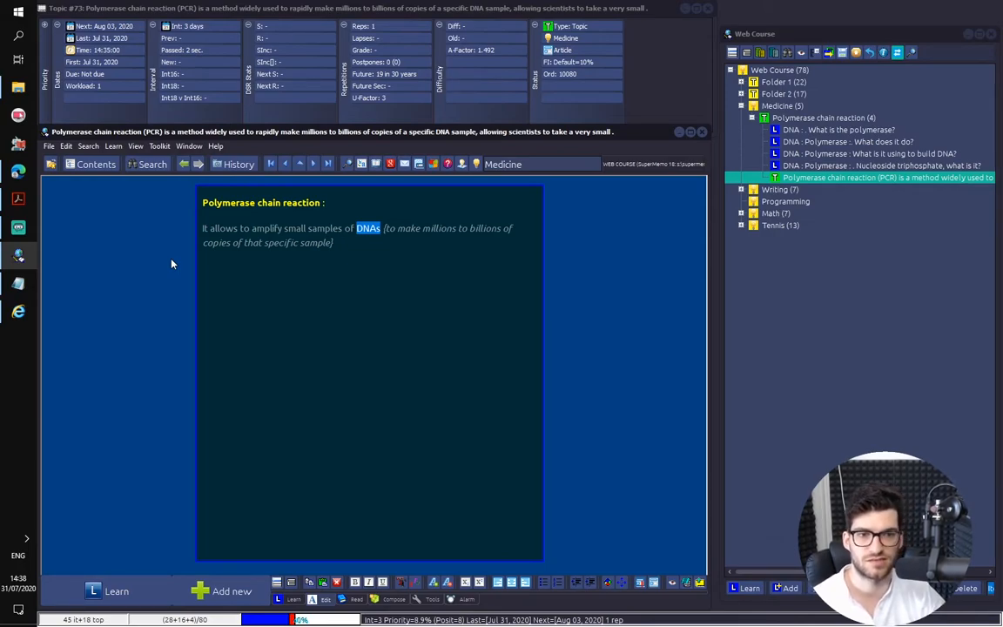
{"action": "left_click", "coordinate": [857, 133]}
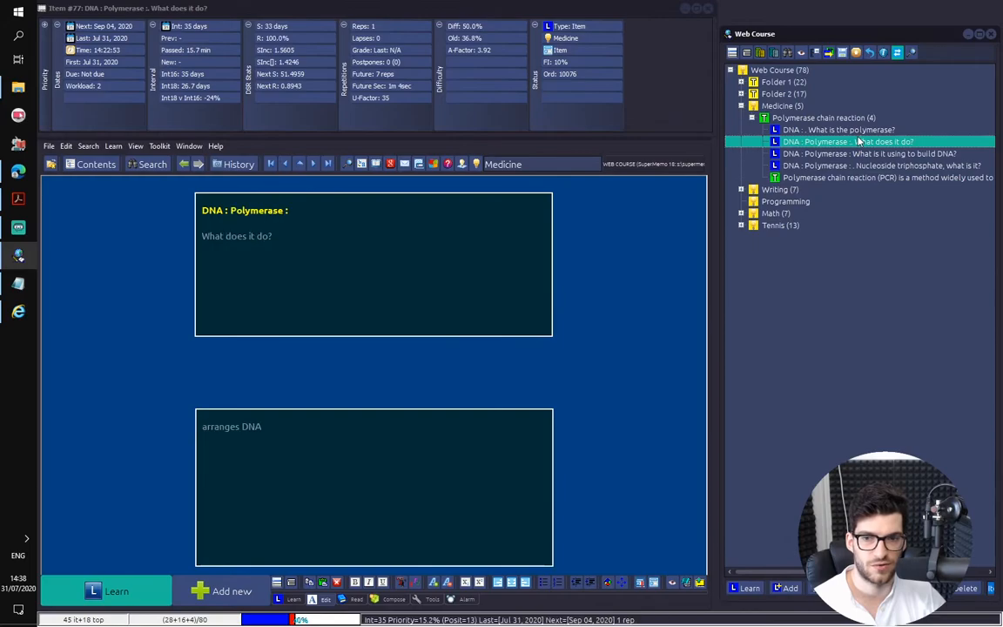
{"action": "left_click", "coordinate": [795, 178]}
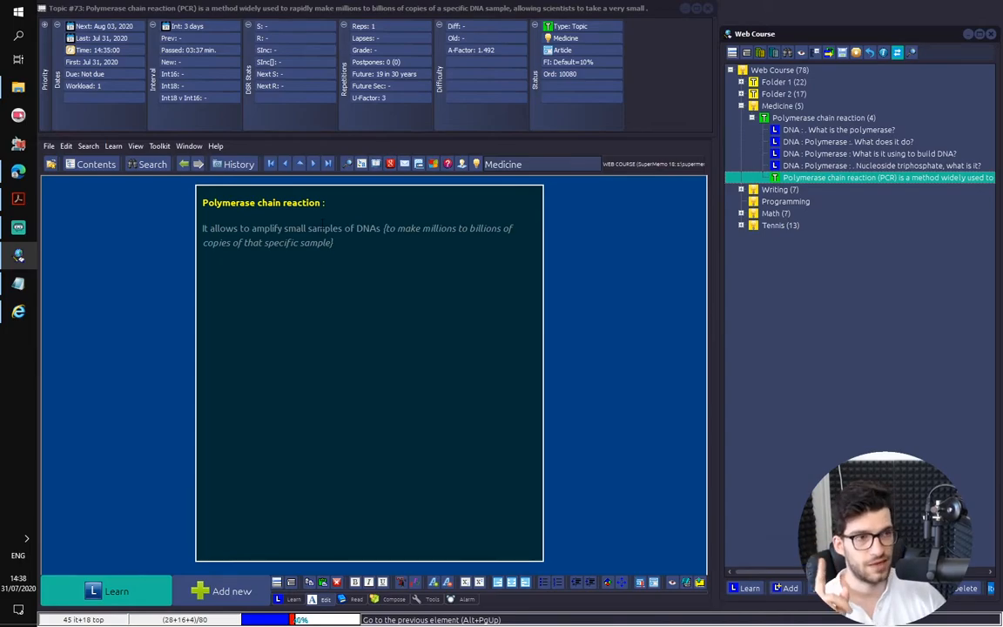
{"action": "left_click", "coordinate": [352, 201]}
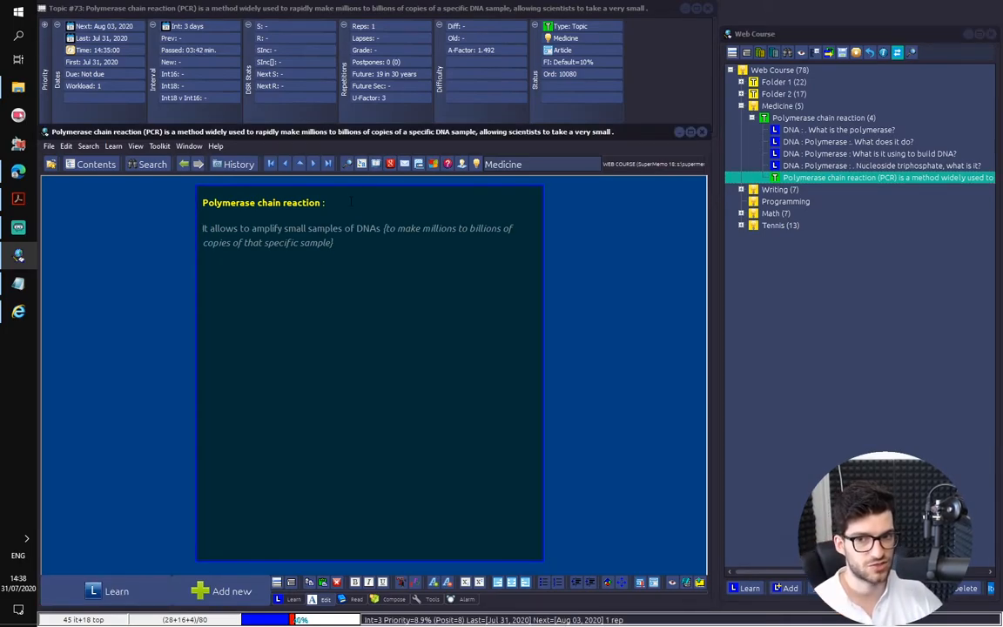
{"action": "left_click_drag", "start_coordinate": [325, 203], "coordinate": [199, 203]}
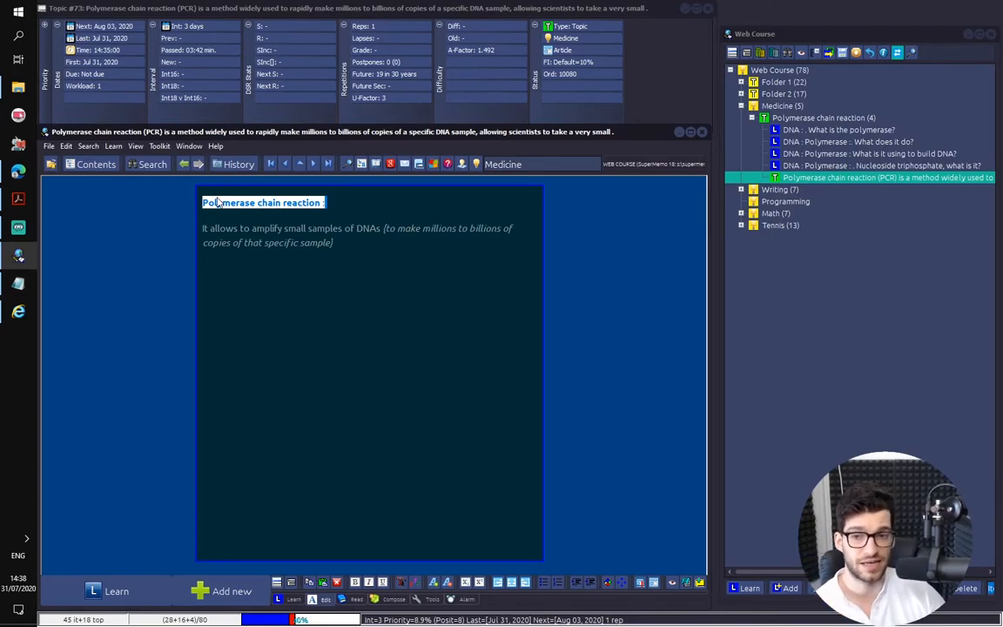
{"action": "left_click", "coordinate": [264, 242]}
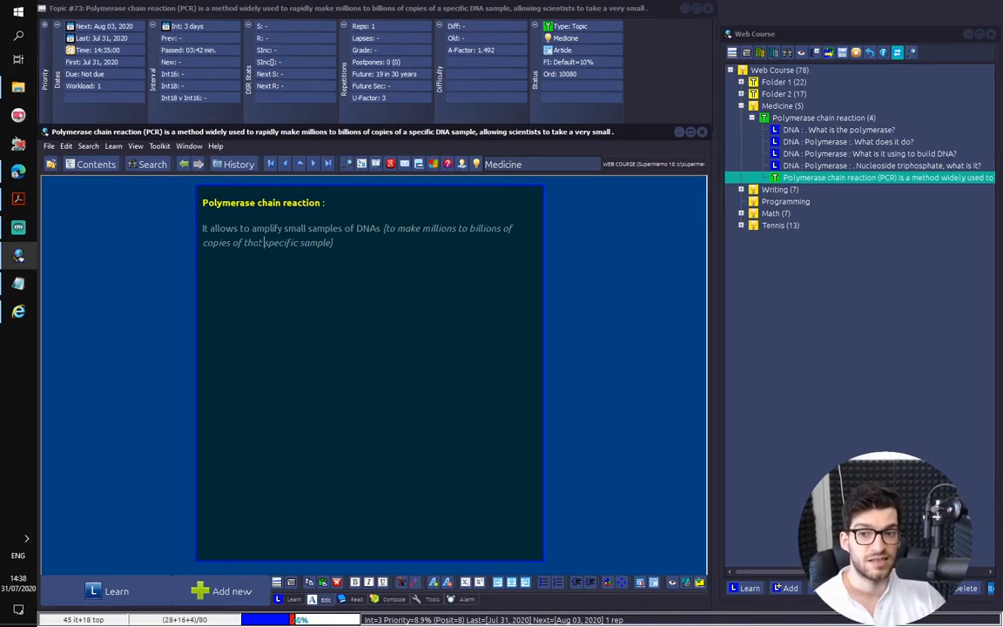
Create two cloze deletion items from the polymerase chain reaction statement, one hiding "amplify" and one hiding "DNAs"
{"action": "left_click_drag", "start_coordinate": [252, 229], "coordinate": [282, 229]}
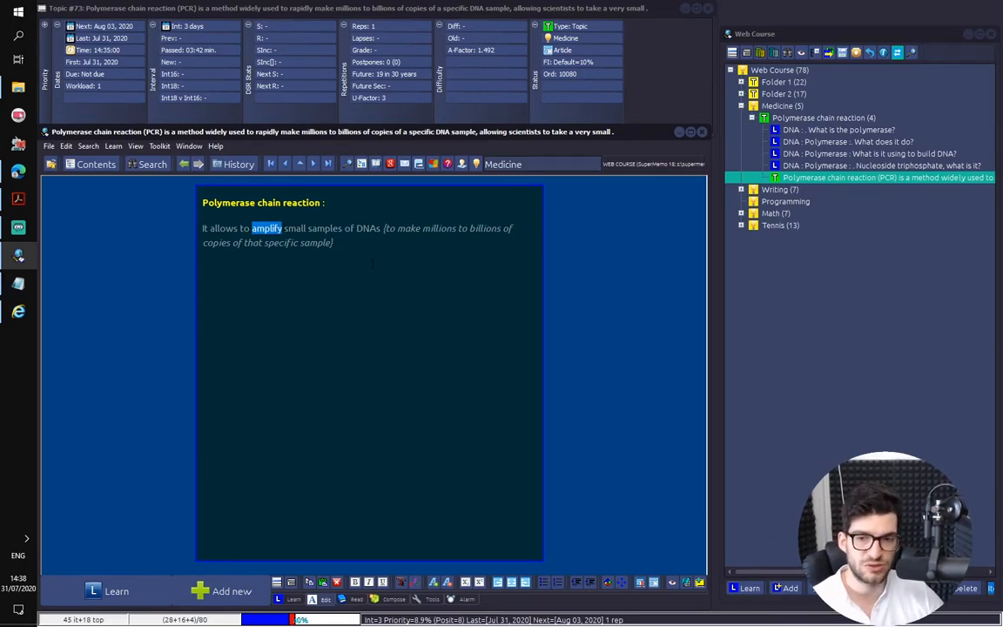
{"action": "key", "text": "alt+z"}
{"action": "left_click_drag", "start_coordinate": [356, 229], "coordinate": [380, 229]}
{"action": "key", "text": "alt+z"}
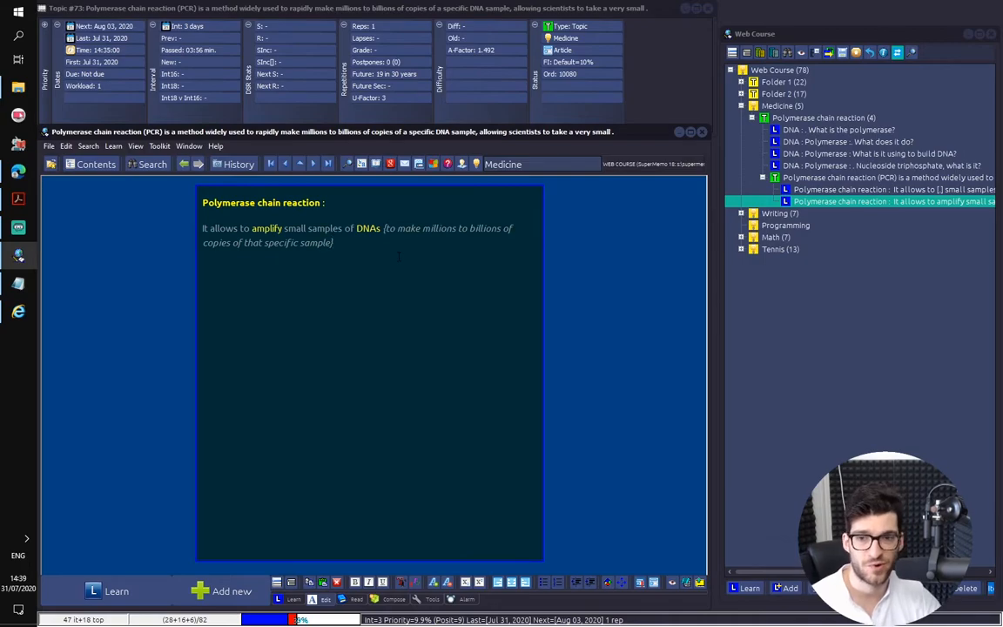
Review the new cloze items under the extract, and return to the parent extract
{"action": "key", "text": "Up"}
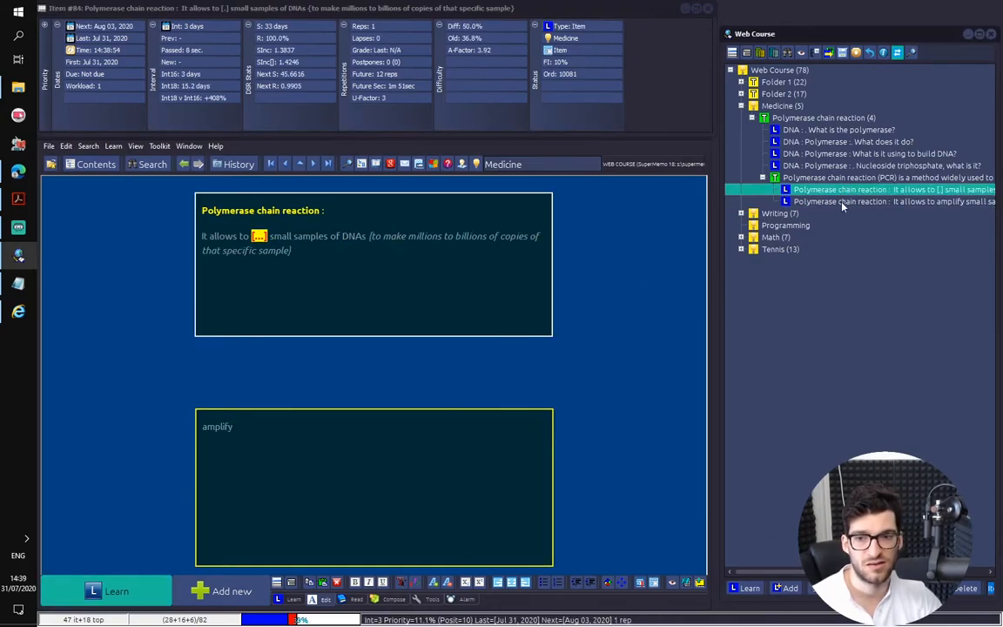
{"action": "left_click", "coordinate": [843, 204]}
{"action": "left_click", "coordinate": [828, 192]}
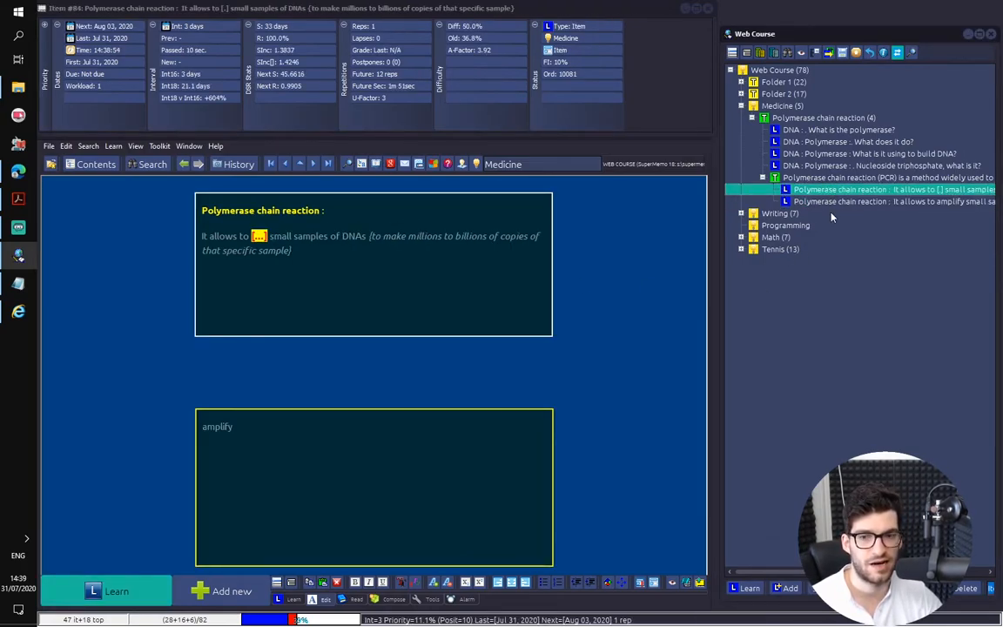
{"action": "left_click", "coordinate": [816, 191]}
{"action": "left_click", "coordinate": [812, 167]}
{"action": "left_click", "coordinate": [813, 178]}
{"action": "left_click", "coordinate": [450, 256]}
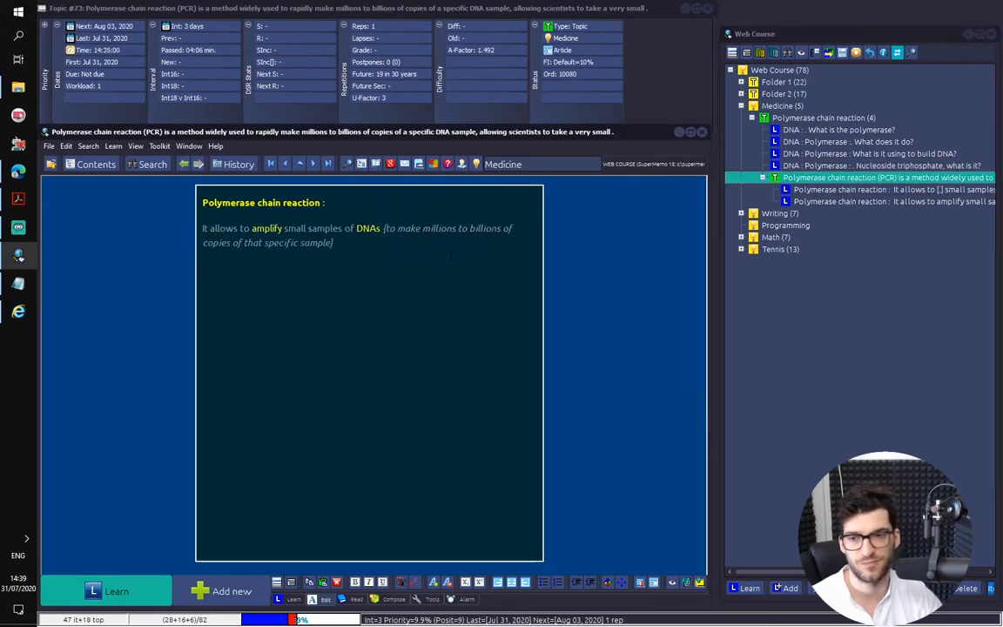
Mark the processed PCR extract as done, confirming that it is ignored in learning and its contents removed
{"action": "key", "text": "ctrl+shift+space"}
{"action": "key", "text": "Return"}
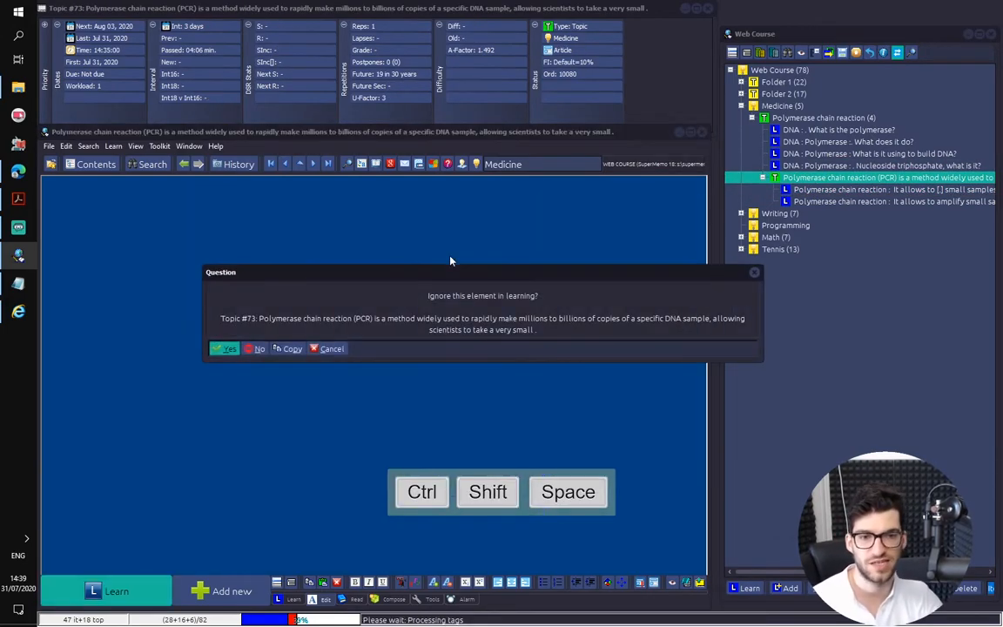
{"action": "key", "text": "Return"}
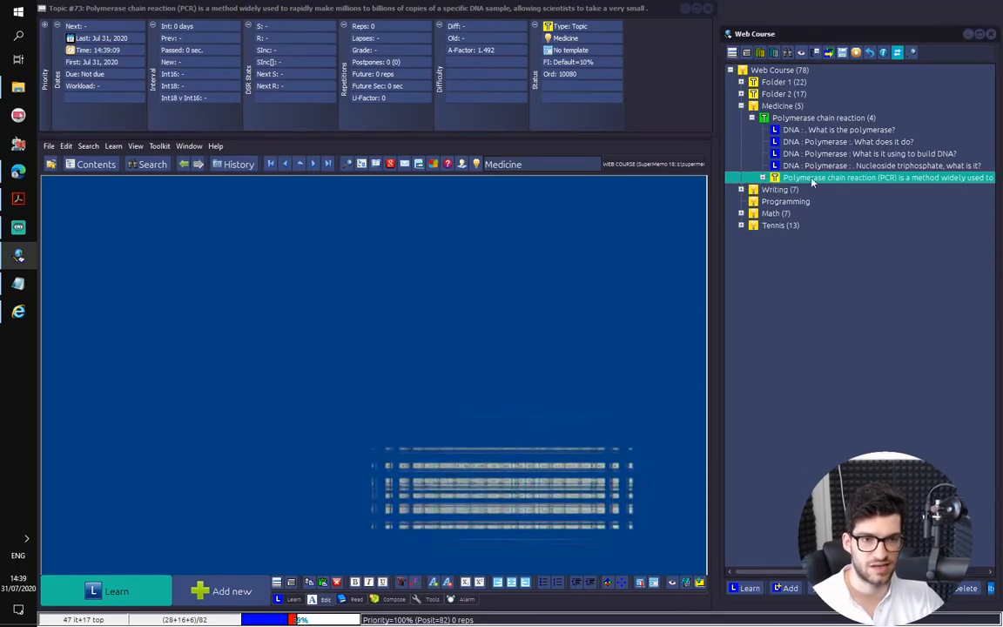
Add a blank question-and-answer item as a child of the Polymerase chain reaction article
{"action": "left_click", "coordinate": [781, 117]}
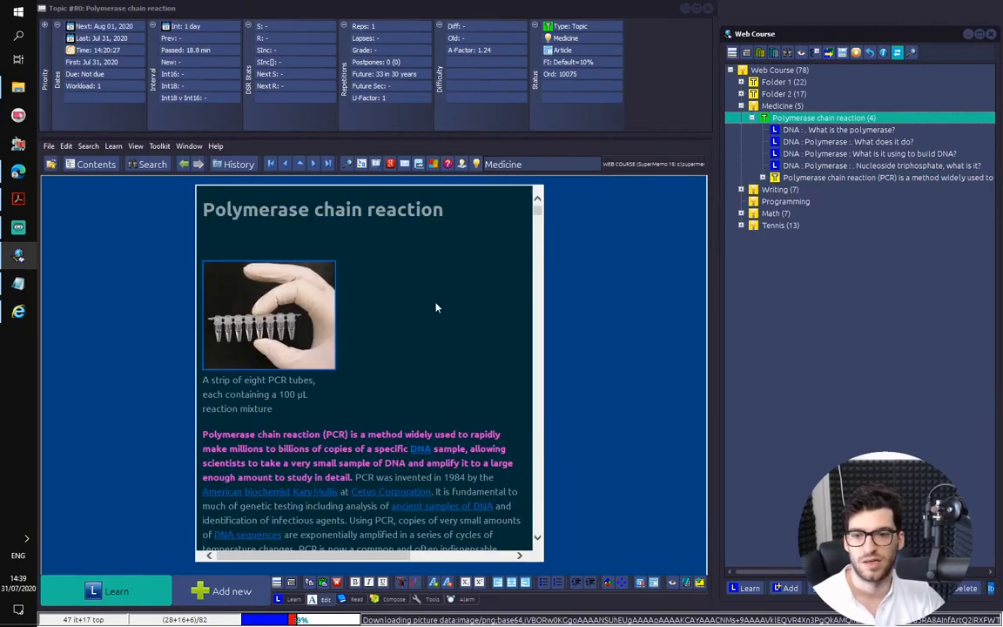
{"action": "scroll", "coordinate": [342, 254], "scroll_direction": "down", "scroll_amount": 5}
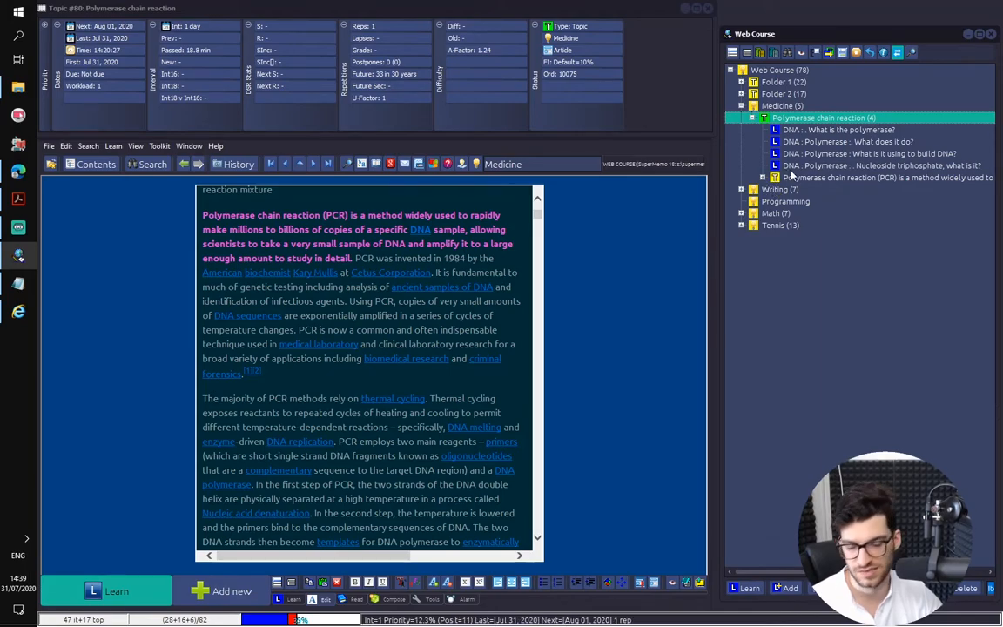
{"action": "key", "text": "Insert"}
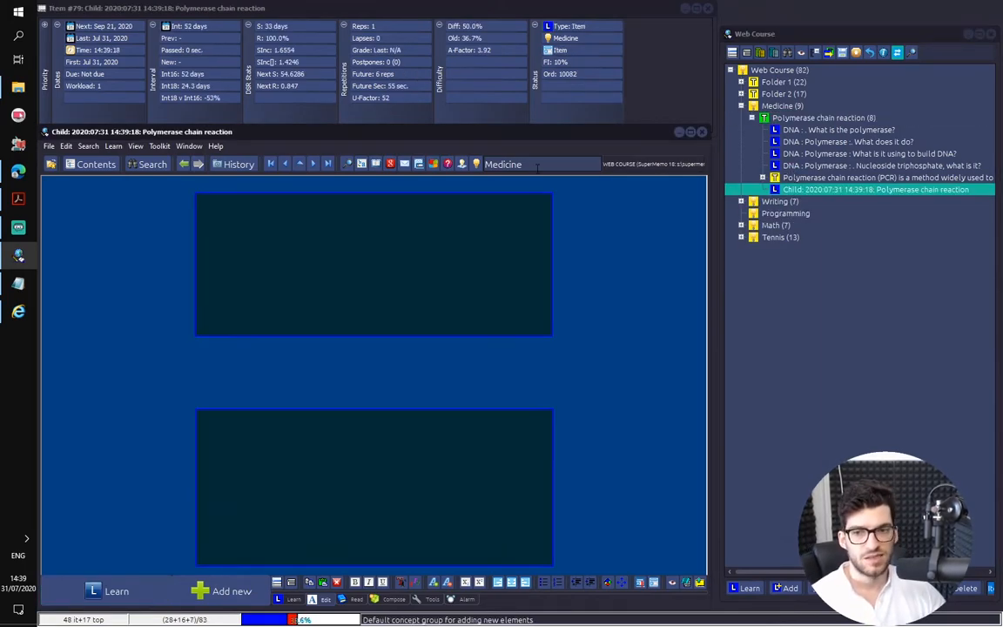
Fill the new item's question with the "DNA :" heading from the polymerase item and "What is it?", and move to the answer
{"action": "left_click", "coordinate": [868, 129]}
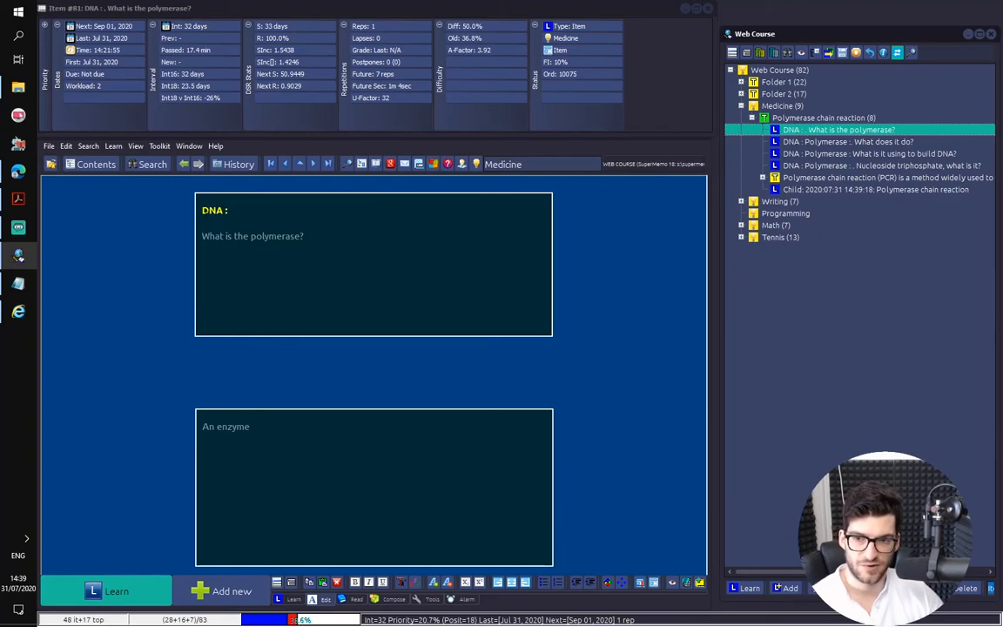
{"action": "left_click", "coordinate": [836, 181]}
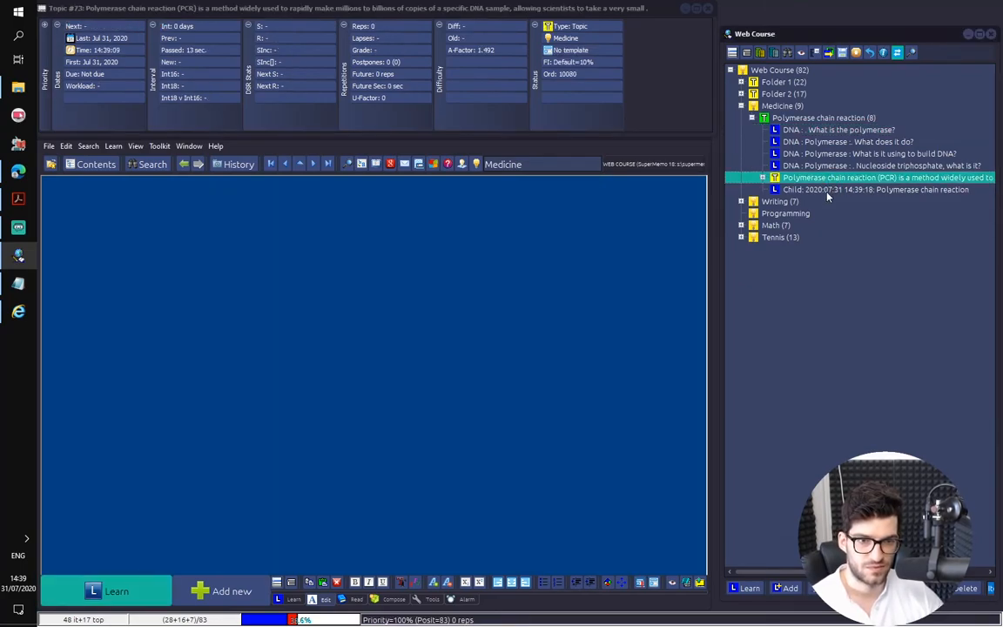
{"action": "left_click", "coordinate": [827, 190]}
{"action": "left_click", "coordinate": [339, 256]}
{"action": "type", "text": "DNA :"}
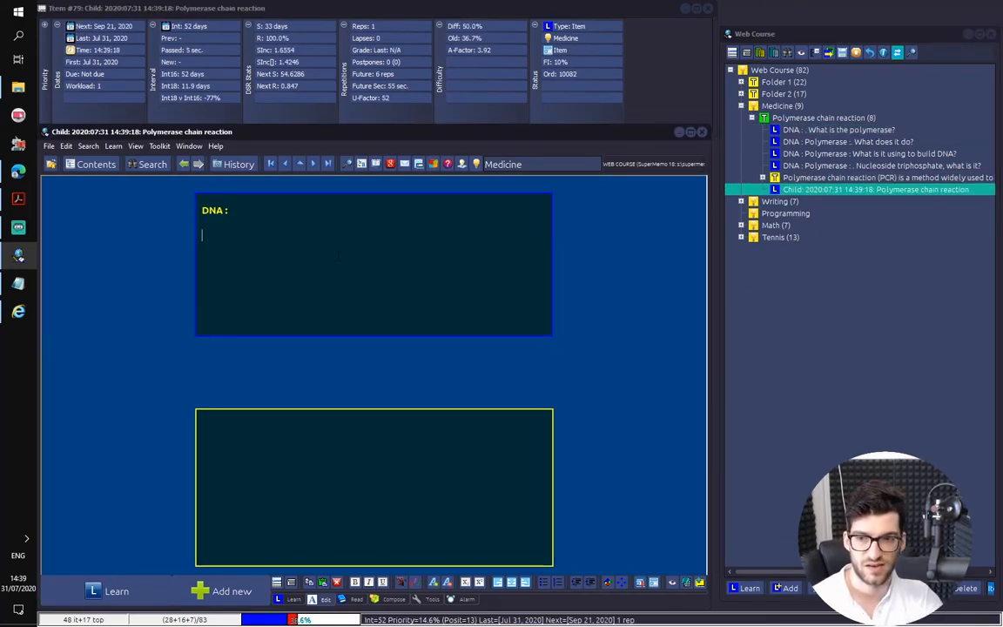
{"action": "type", "text": "What is it?"}
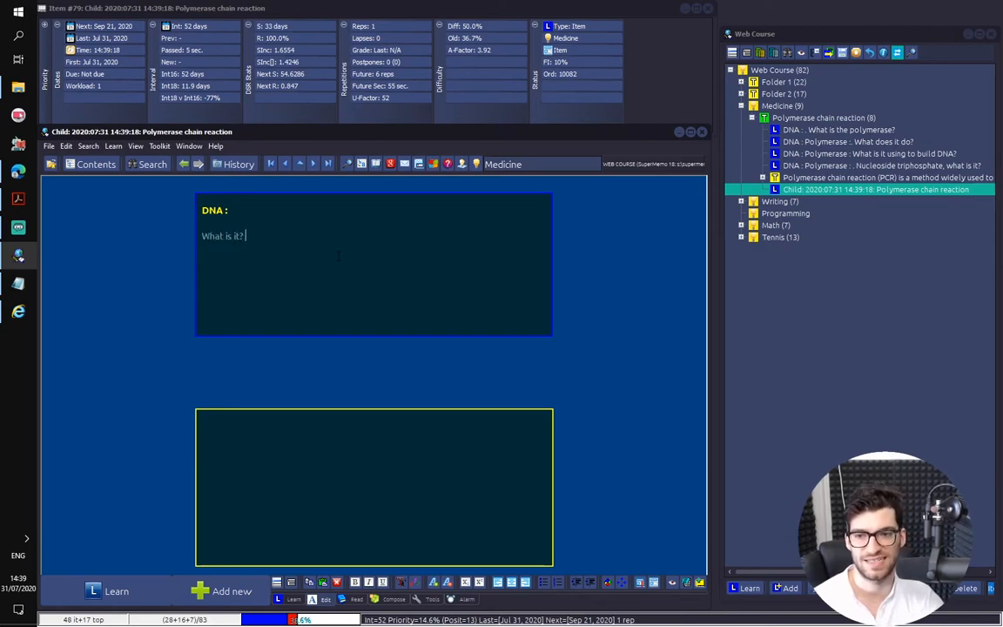
{"action": "key", "text": "ctrl+t"}
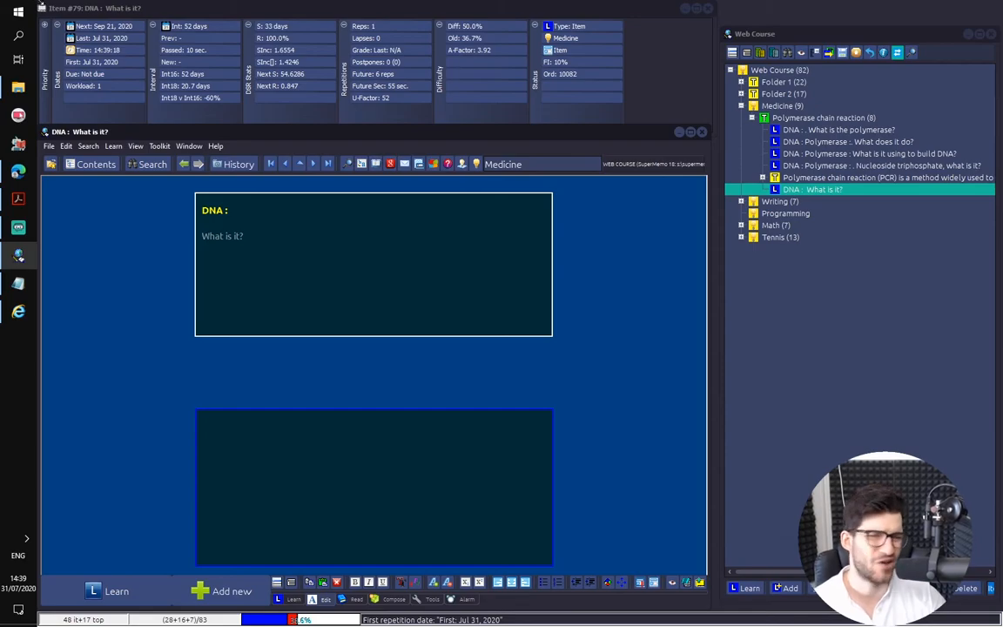
Switch to the Edge browser, search Google Images for "dna" in a new tab, and open the Wikipedia DNA structure image
{"action": "left_click", "coordinate": [19, 171]}
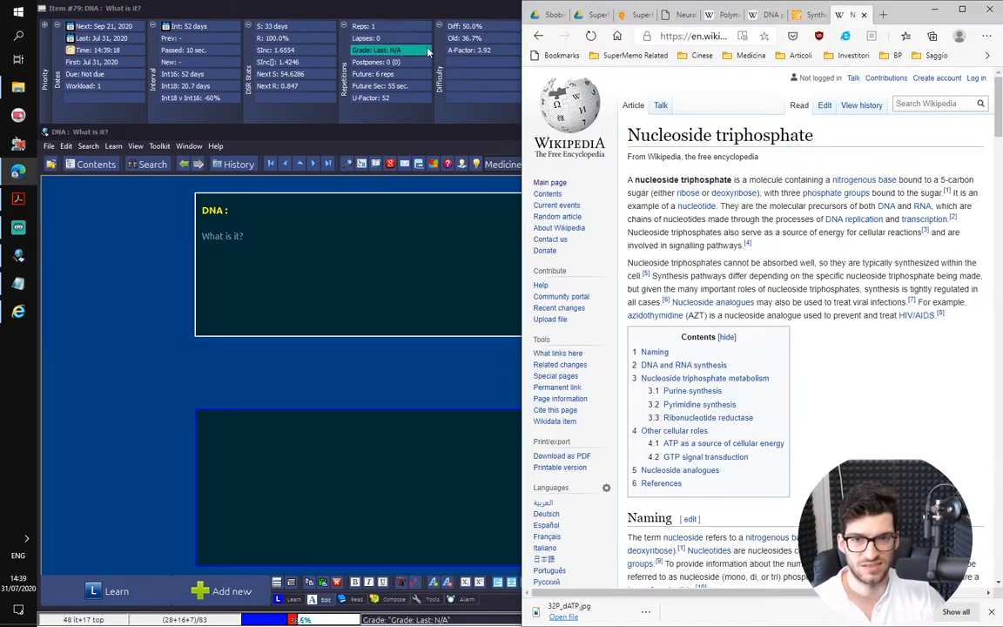
{"action": "left_click", "coordinate": [884, 15]}
{"action": "type", "text": "dna"}
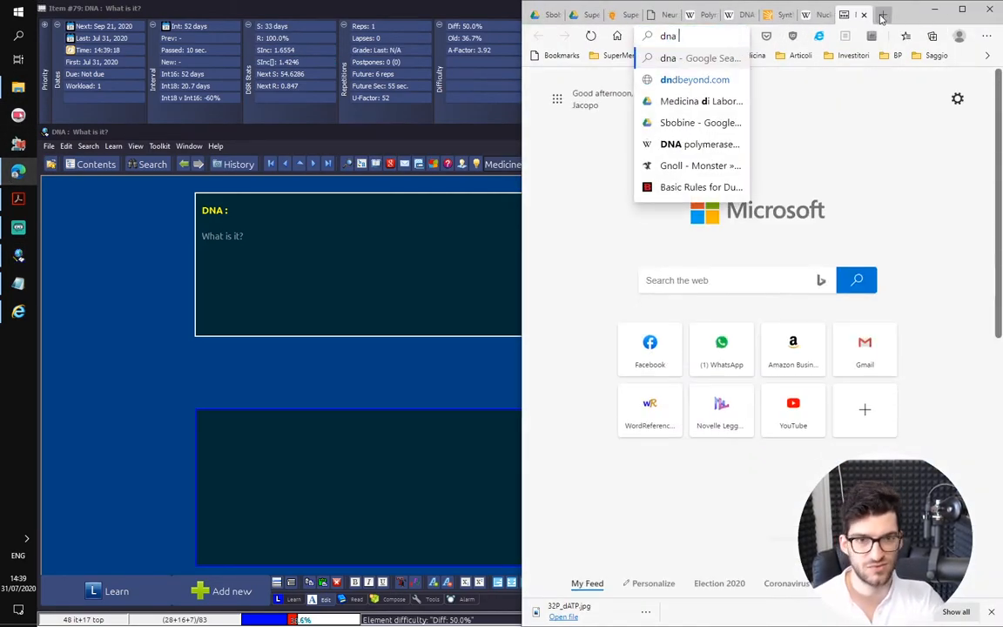
{"action": "key", "text": "Return"}
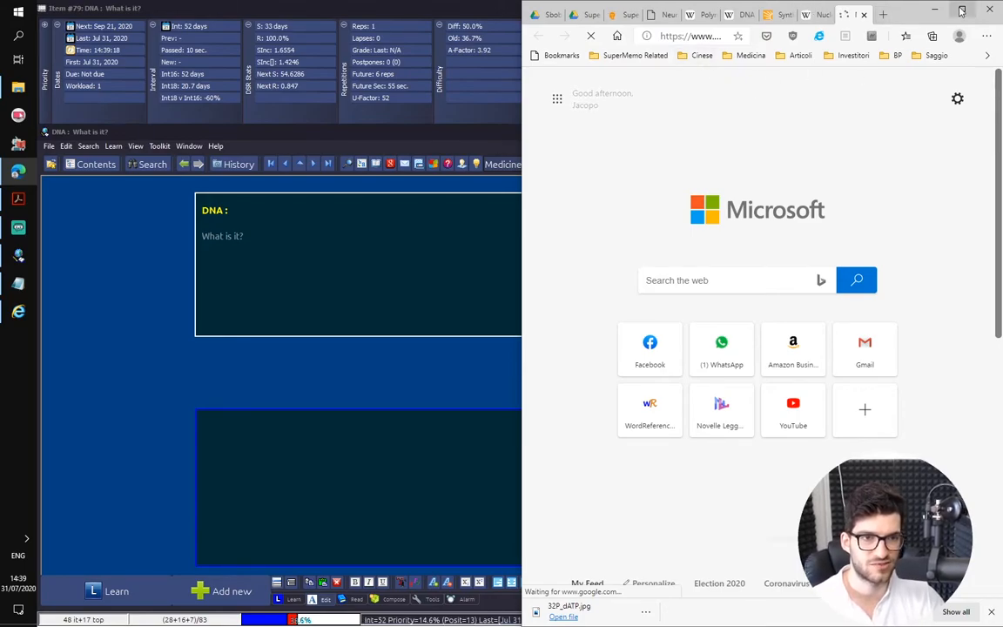
{"action": "key", "text": "super+Up"}
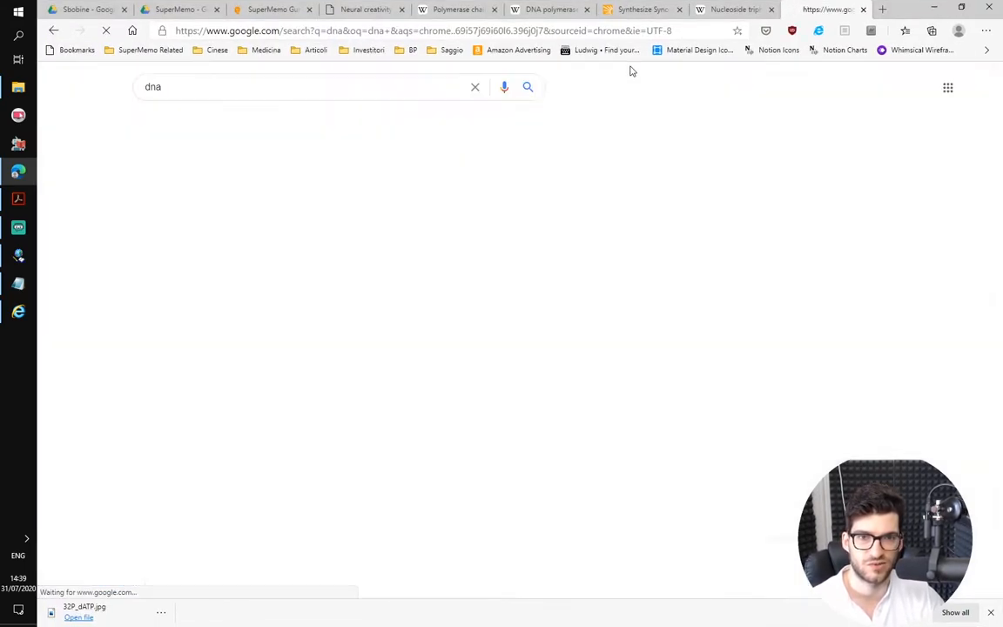
{"action": "left_click", "coordinate": [197, 122]}
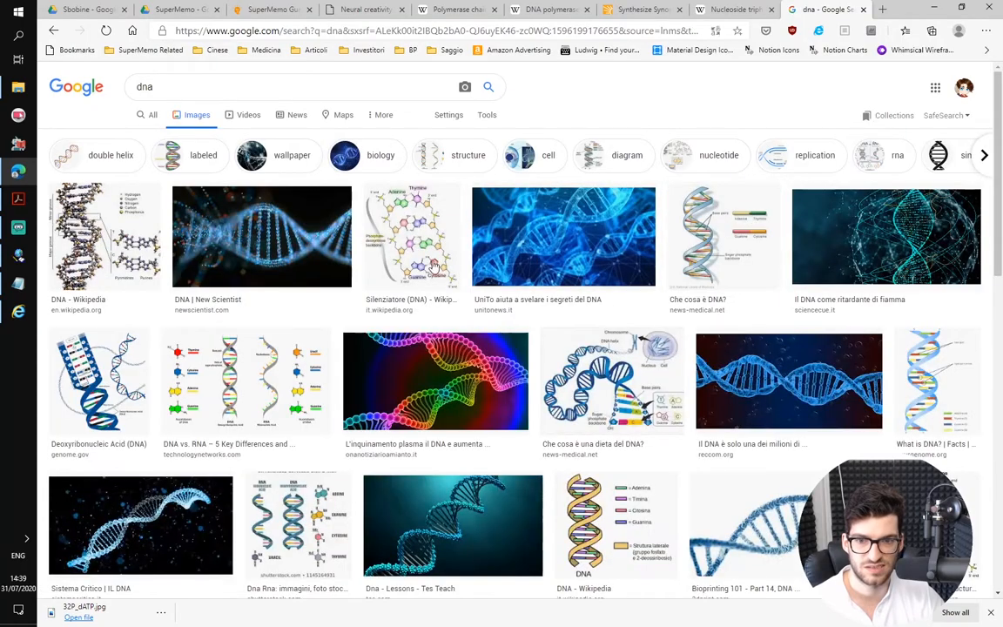
{"action": "left_click", "coordinate": [104, 235]}
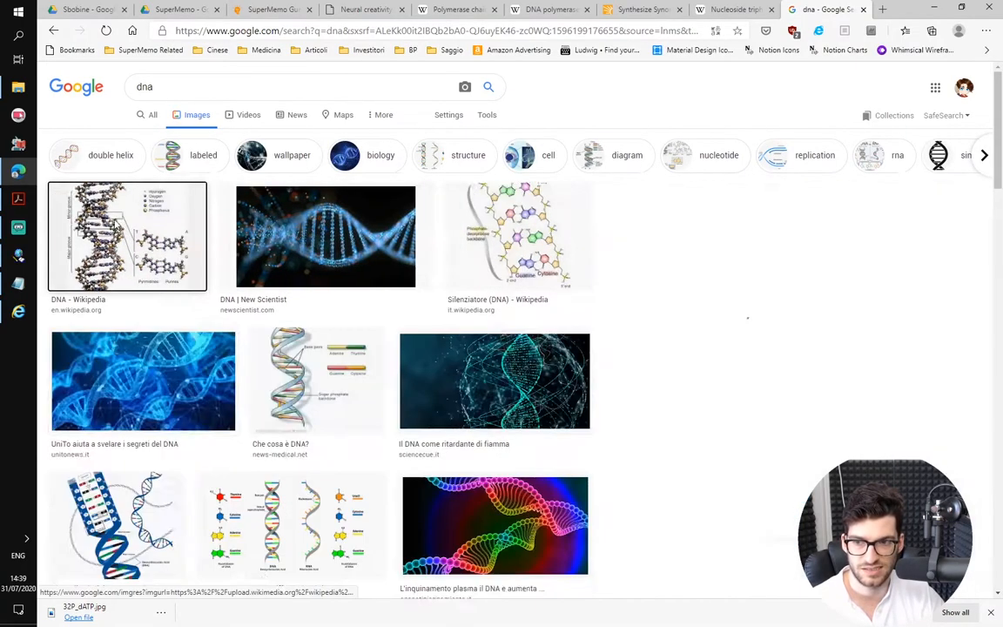
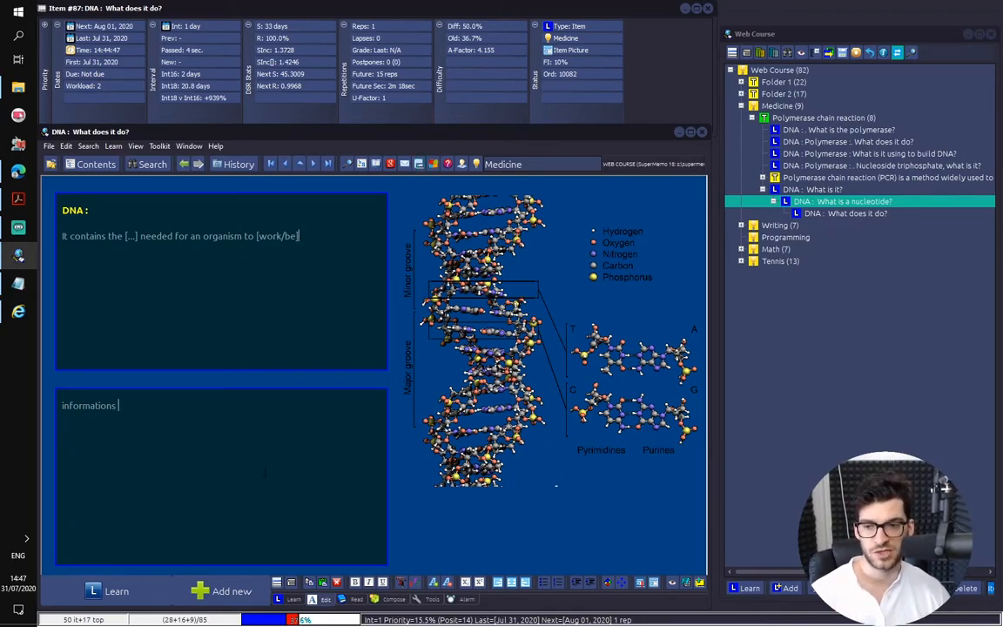
Move the nested "What is a nucleotide?" and "What does it do?" items directly under the Polymerase chain reaction article
{"action": "left_click", "coordinate": [183, 464]}
{"action": "double_click", "coordinate": [98, 405]}
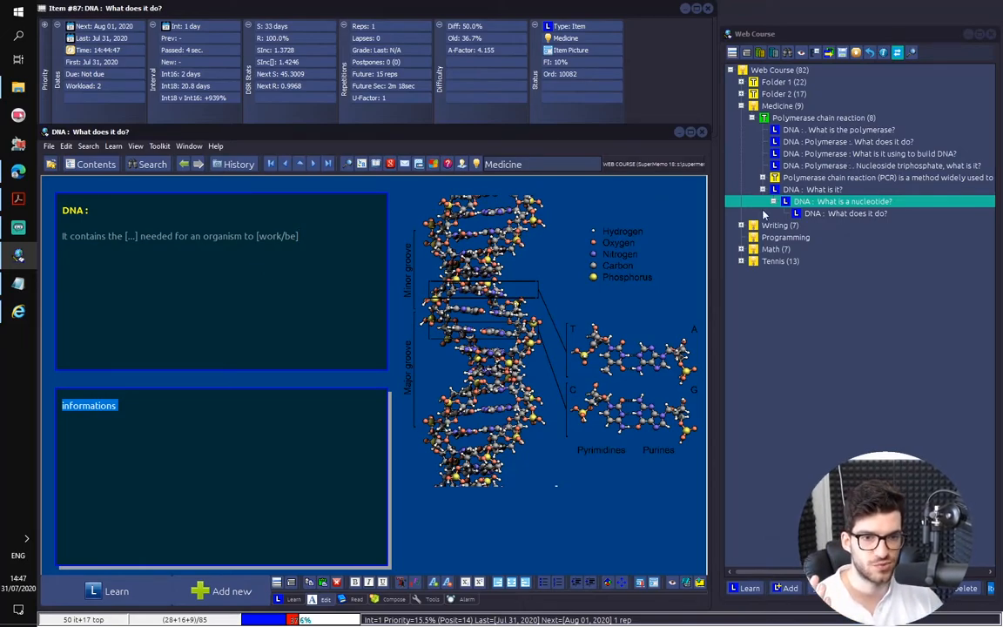
{"action": "left_click", "coordinate": [791, 201]}
{"action": "left_click", "coordinate": [791, 191]}
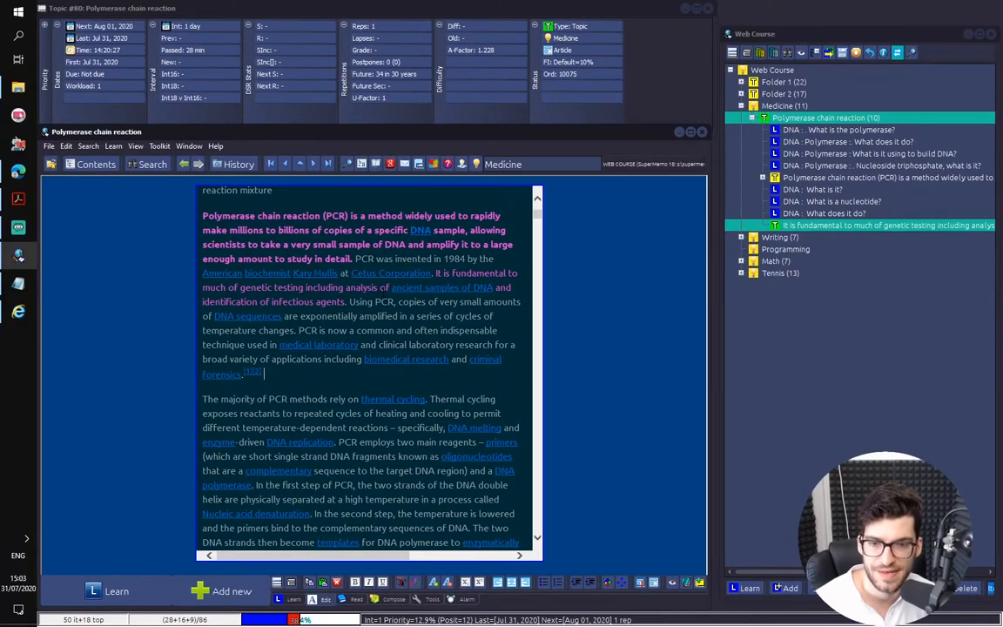
Open the "It is fundamental to much of genetic testing" extract and delete its SuperMemo reference block
{"action": "scroll", "coordinate": [384, 288], "scroll_direction": "down", "scroll_amount": 1}
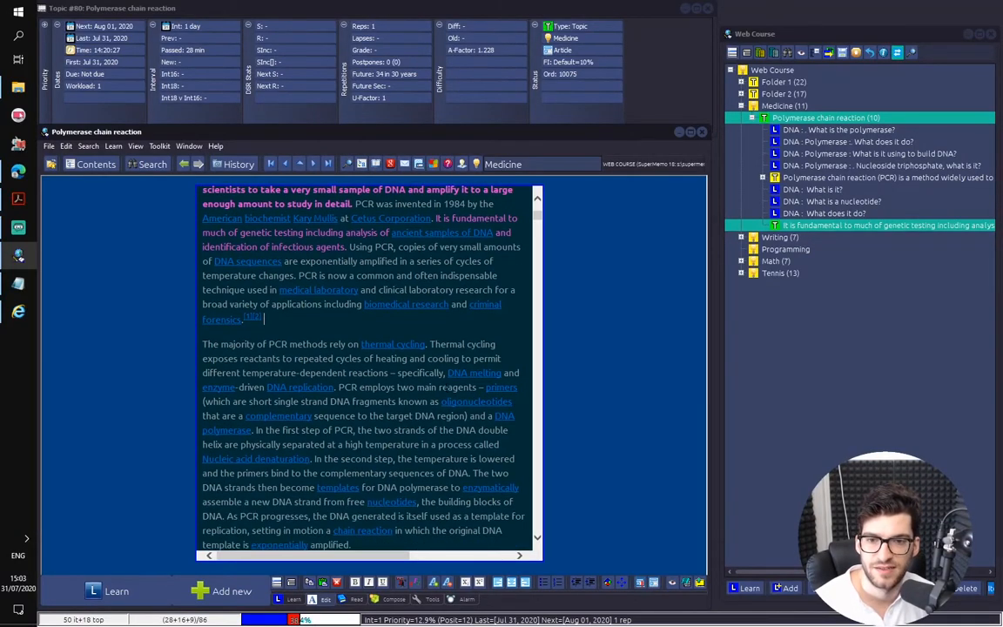
{"action": "scroll", "coordinate": [436, 371], "scroll_direction": "up", "scroll_amount": 1}
{"action": "left_click", "coordinate": [446, 386]}
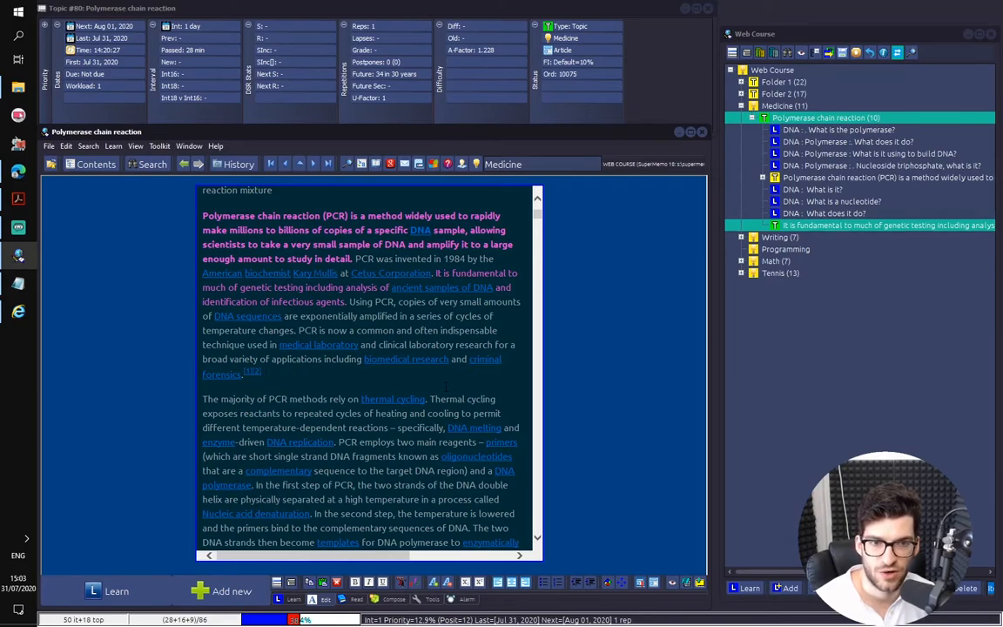
{"action": "left_click", "coordinate": [794, 225]}
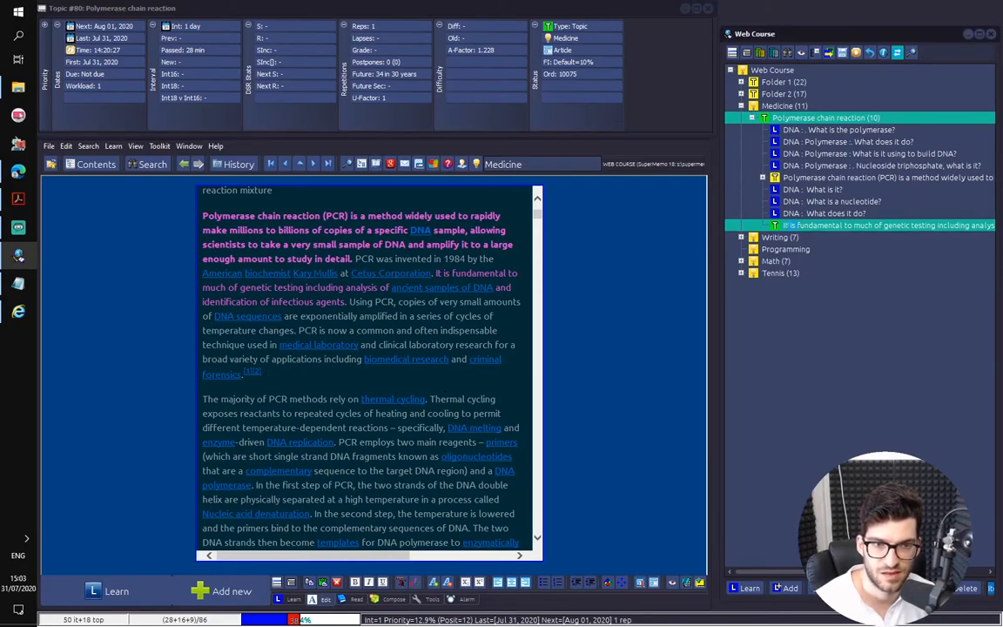
{"action": "left_click", "coordinate": [419, 217]}
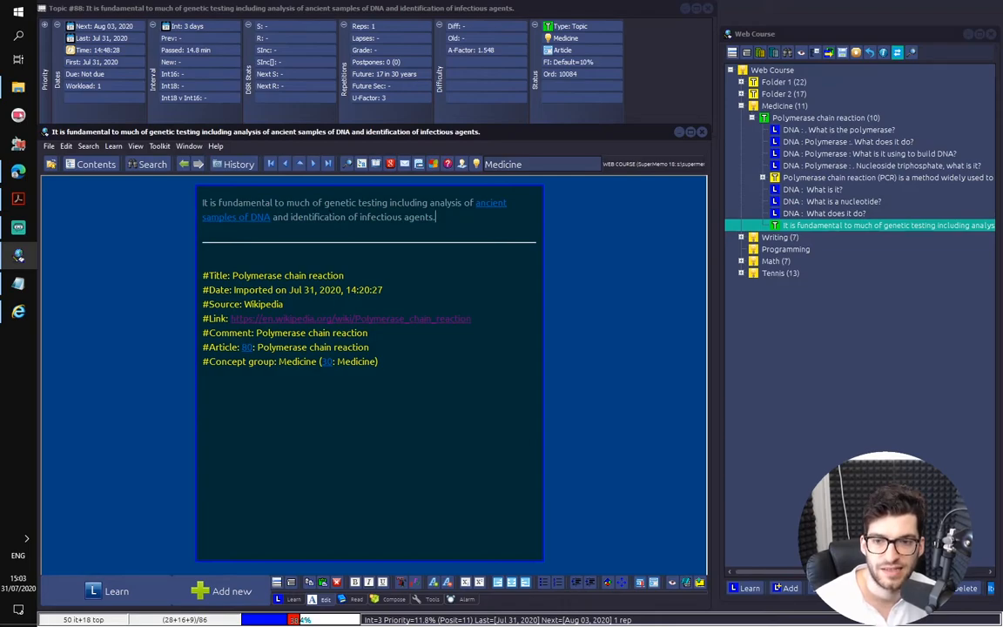
{"action": "left_click", "coordinate": [525, 382], "text": "shift"}
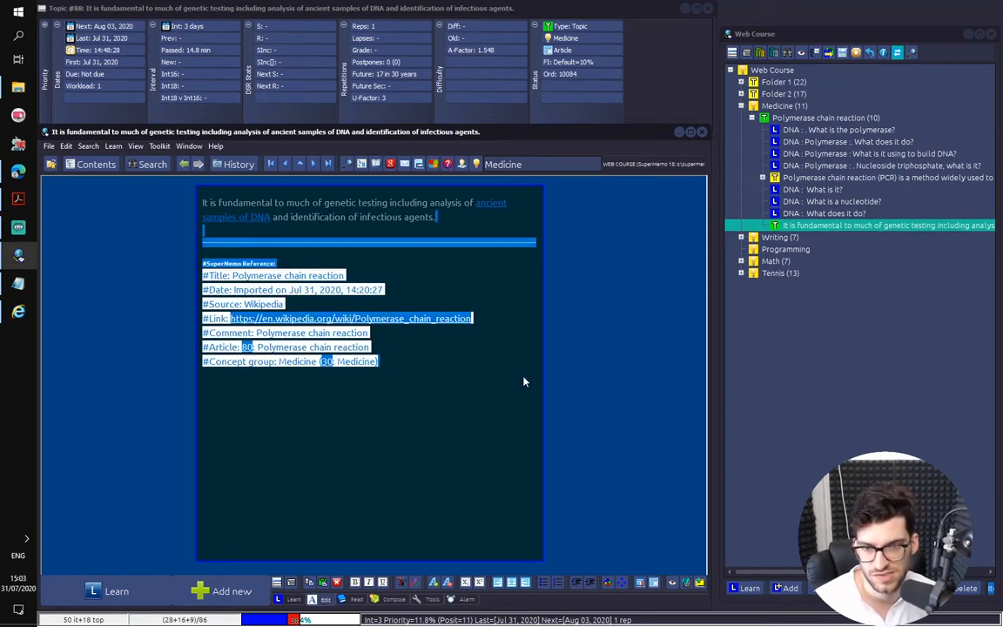
{"action": "key", "text": "Delete"}
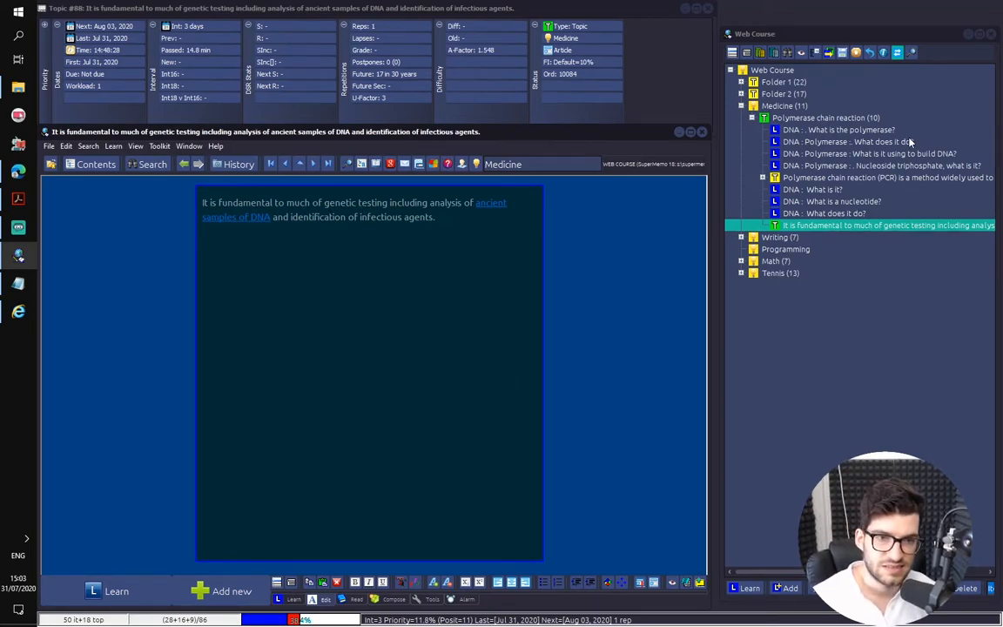
Copy the "DNA : Polymerase :" heading from the "What is it using to build DNA?" item onto its own line above the extract's text
{"action": "left_click", "coordinate": [862, 155]}
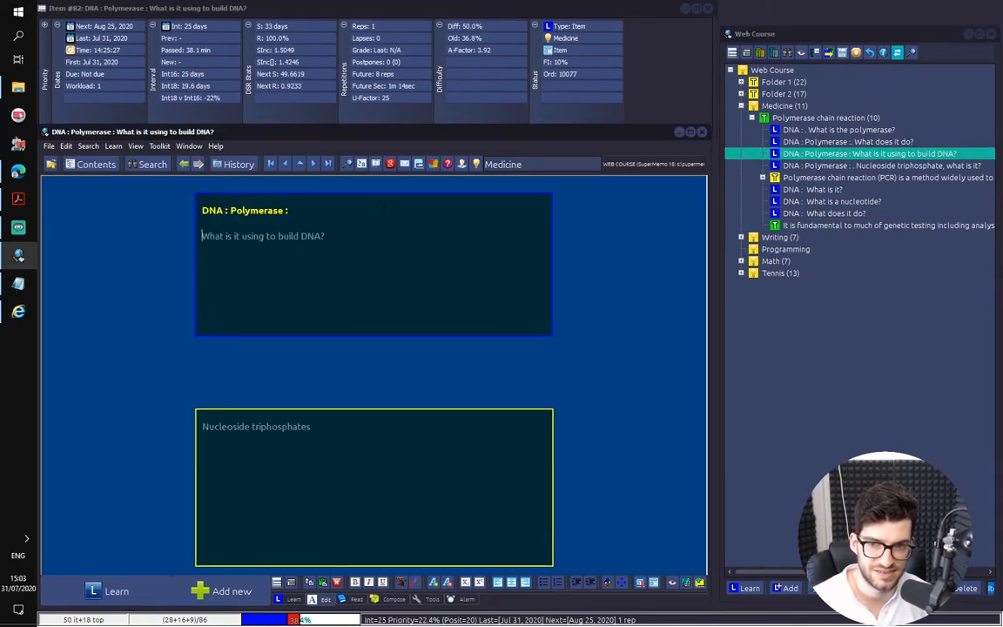
{"action": "left_click_drag", "start_coordinate": [289, 211], "coordinate": [205, 217]}
{"action": "key", "text": "ctrl+c"}
{"action": "left_click", "coordinate": [766, 226]}
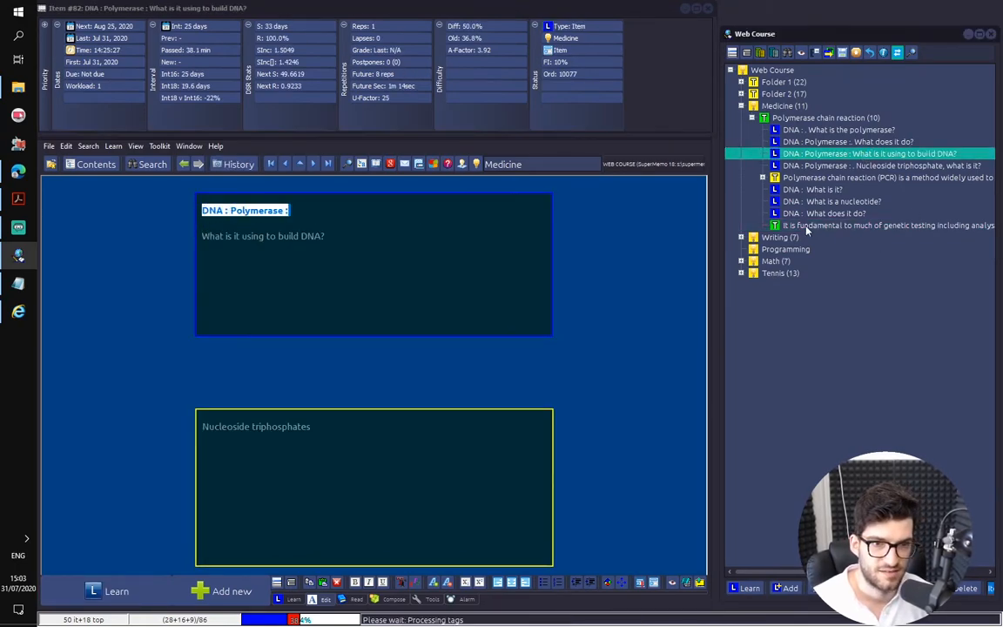
{"action": "left_click", "coordinate": [203, 202]}
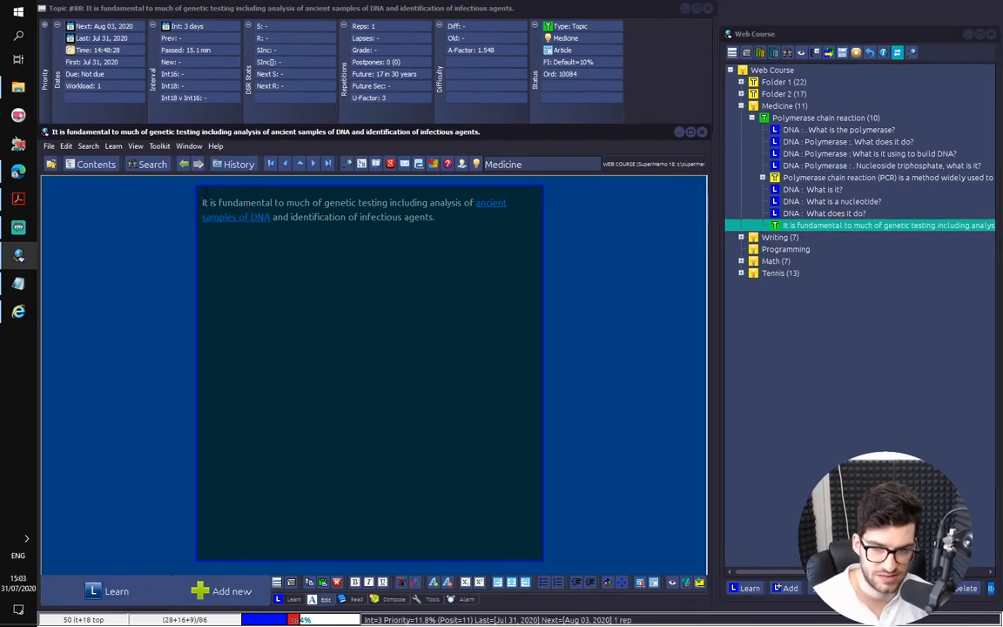
{"action": "key", "text": "ctrl+v"}
{"action": "key", "text": "Return"}
{"action": "key", "text": "Return"}
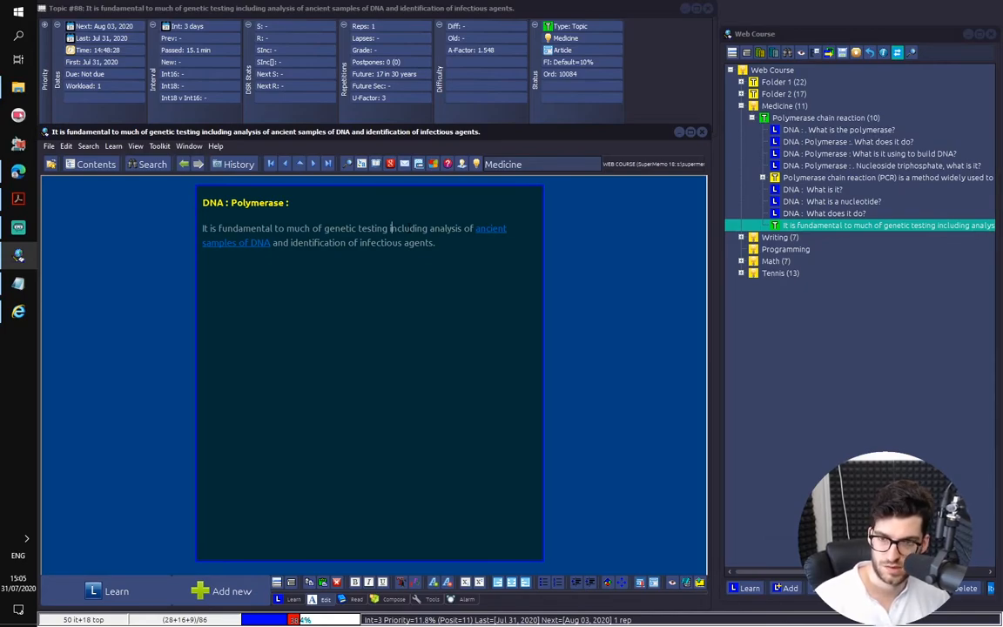
Split the sentence after "genetic testing" and head the second part with "DNA : Polymerase : Genetic Testing"
{"action": "key", "text": "Return"}
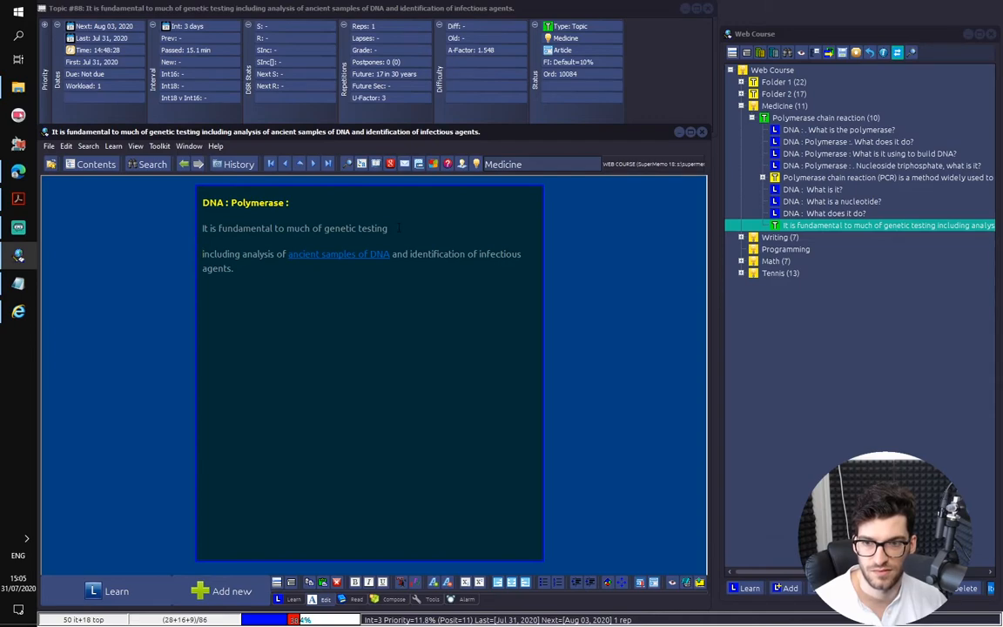
{"action": "key", "text": "ctrl+shift+End"}
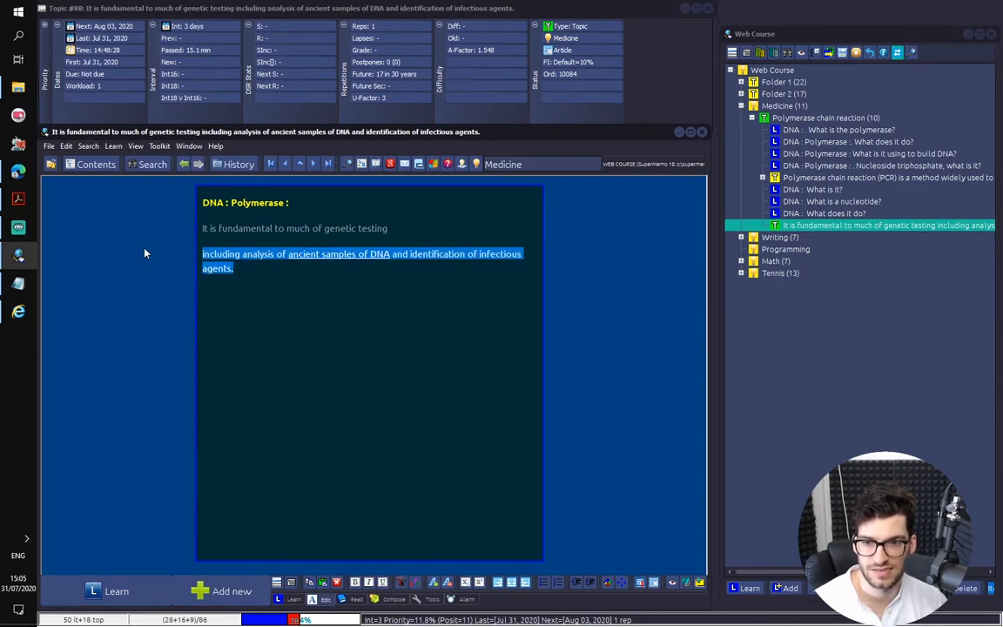
{"action": "left_click_drag", "start_coordinate": [300, 202], "coordinate": [148, 205]}
{"action": "key", "text": "ctrl+c"}
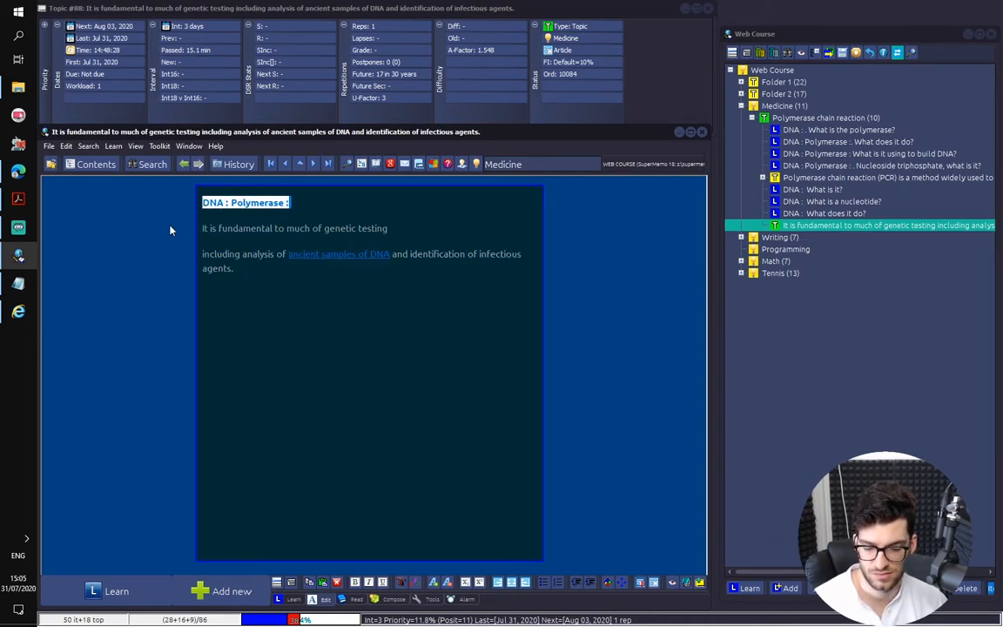
{"action": "left_click", "coordinate": [202, 255]}
{"action": "key", "text": "ctrl+v"}
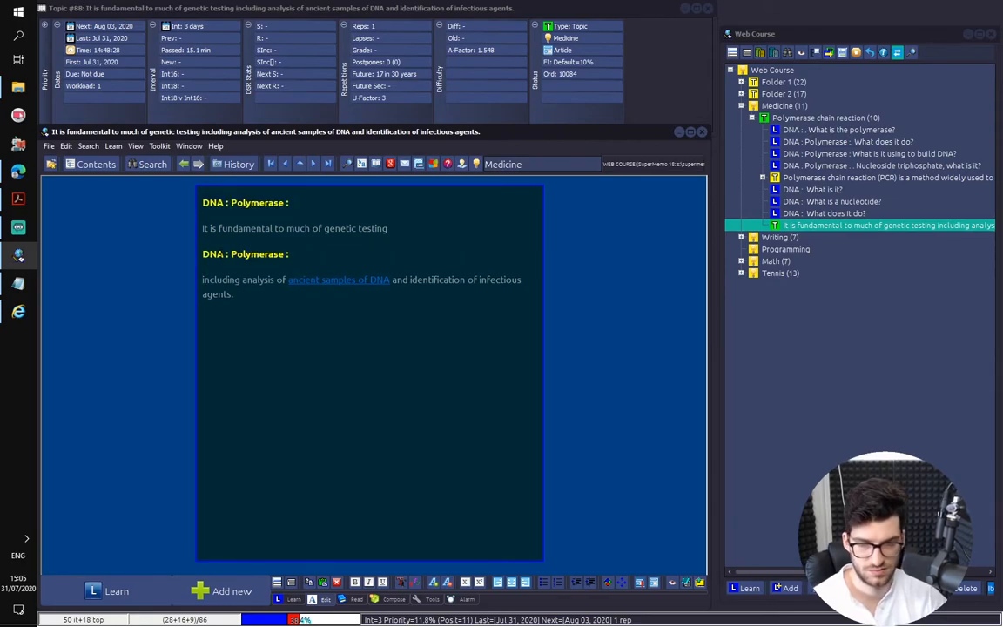
{"action": "type", "text": "Ge"}
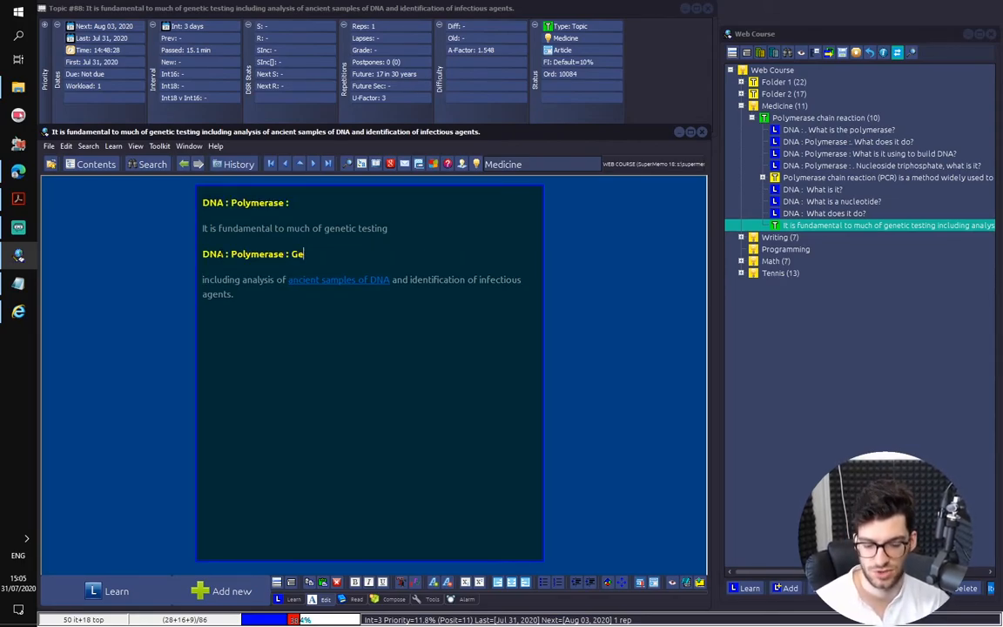
{"action": "type", "text": "netic Testing"}
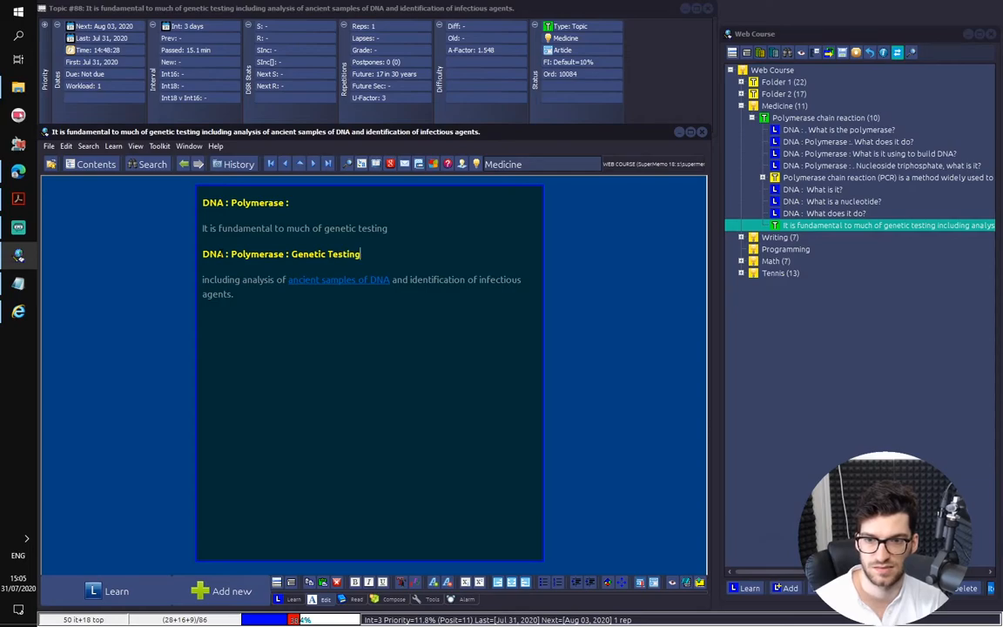
Extract the Genetic Testing heading and its paragraph as a separate topic, and delete that passage from the source extract
{"action": "key", "text": "Down"}
{"action": "key", "text": "Down"}
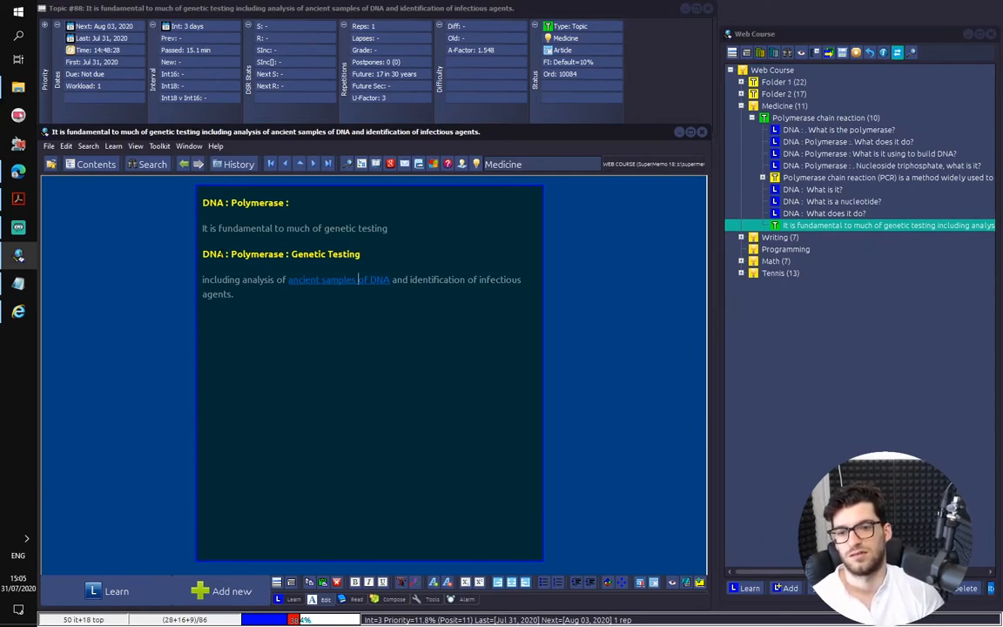
{"action": "key", "text": "ctrl+shift+Up"}
{"action": "key", "text": "ctrl+shift+Up"}
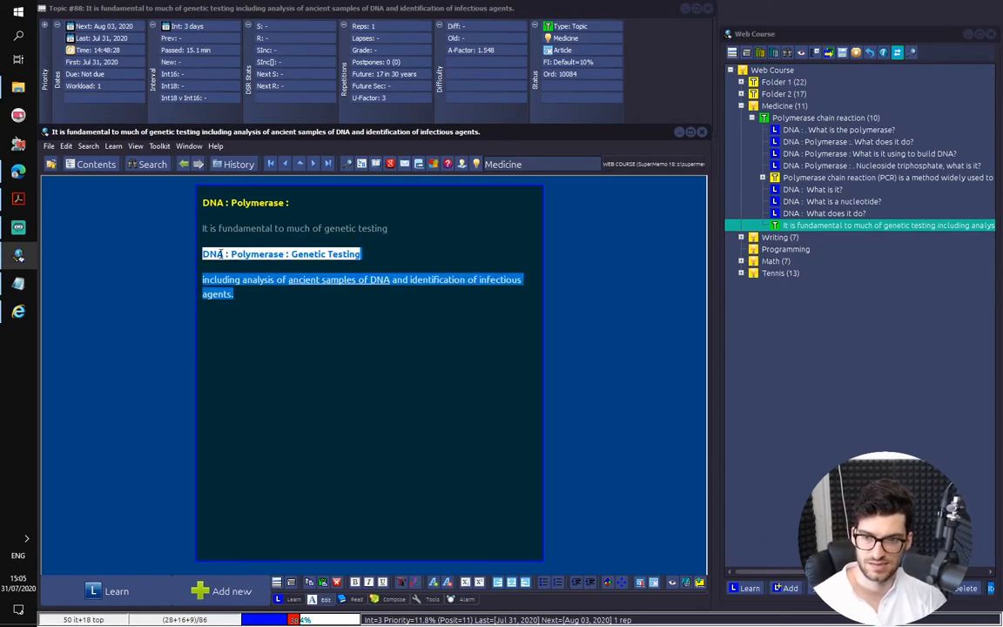
{"action": "key", "text": "alt+x"}
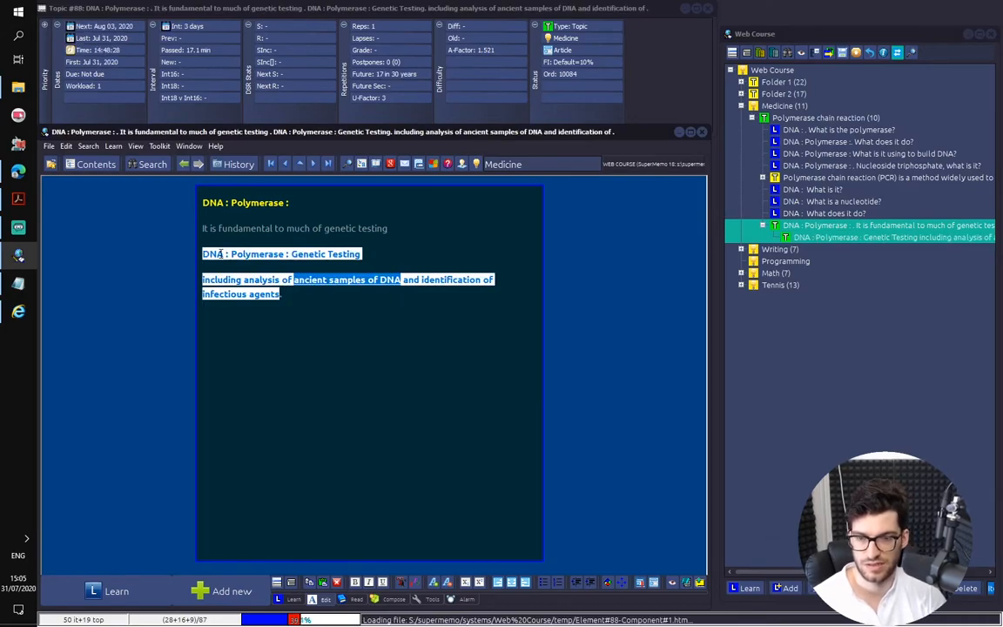
{"action": "key", "text": "Delete"}
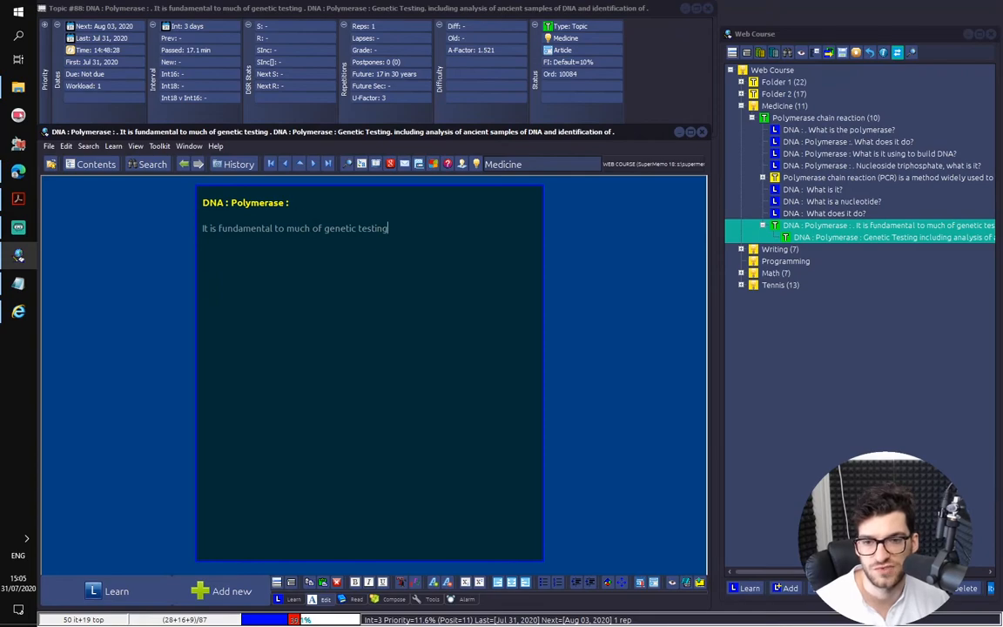
Insert the hint "[manipulation/testing]" before the word "testing" in the remaining sentence
{"action": "key", "text": "ctrl+shift+Left"}
{"action": "left_click_drag", "start_coordinate": [383, 229], "coordinate": [389, 229]}
{"action": "left_click", "coordinate": [358, 229]}
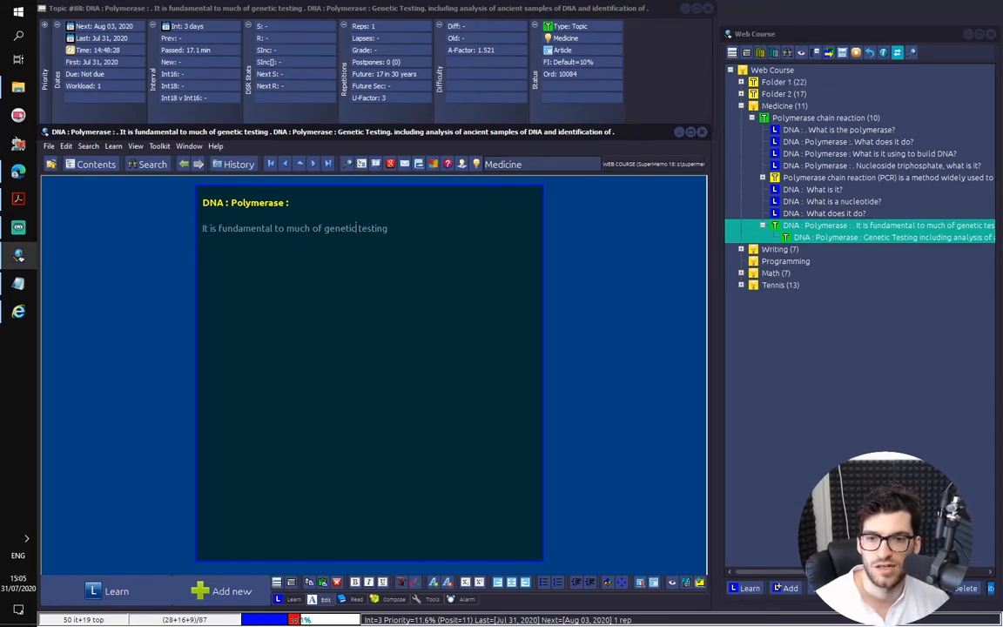
{"action": "key", "text": "Left"}
{"action": "type", "text": "[ "}
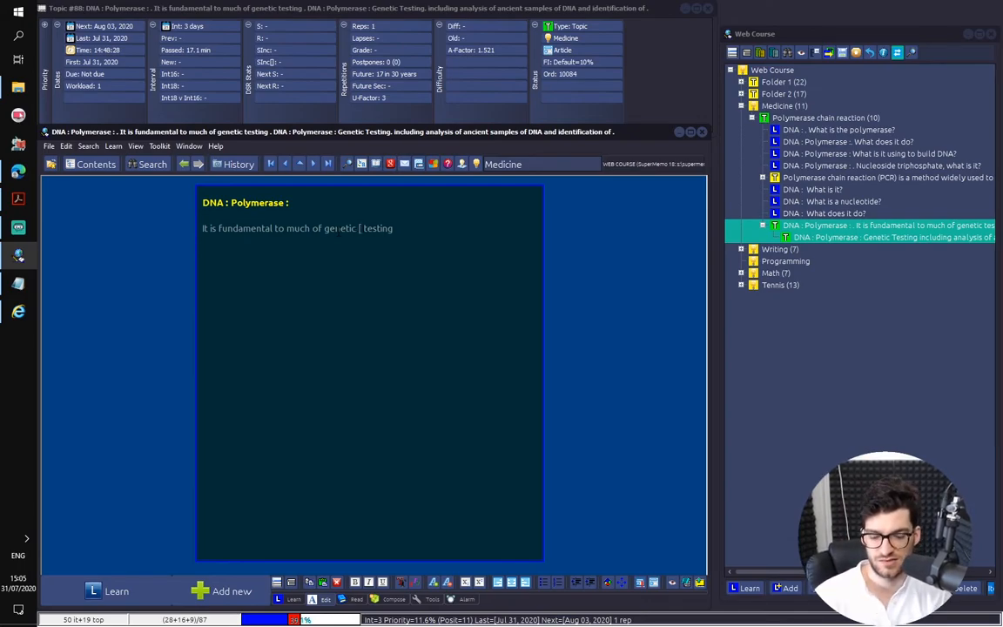
{"action": "type", "text": "too"}
{"action": "key", "text": "BackSpace"}
{"action": "key", "text": "BackSpace"}
{"action": "key", "text": "BackSpace"}
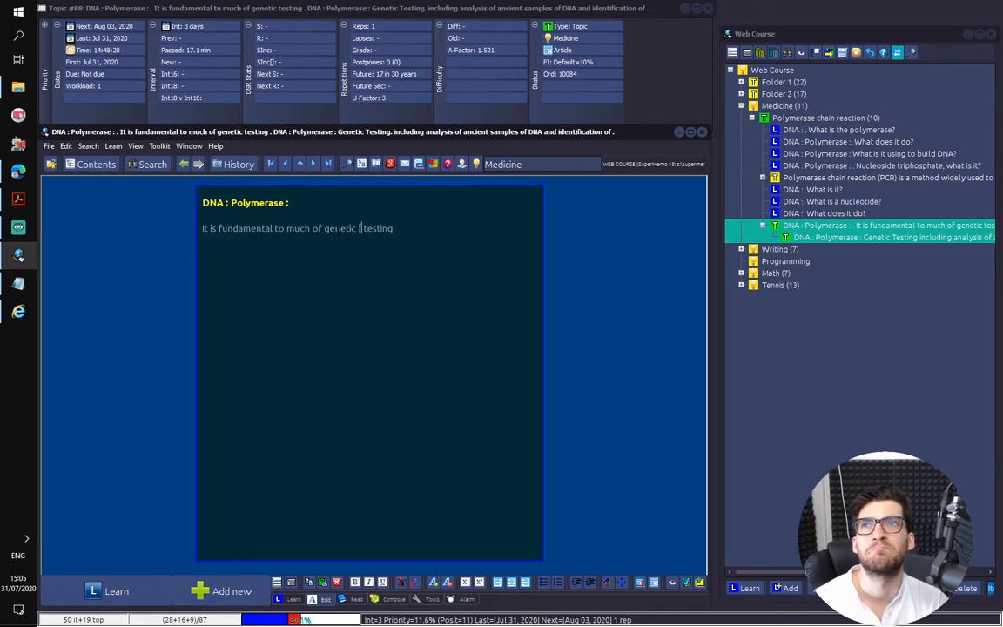
{"action": "type", "text": "manipulatio"}
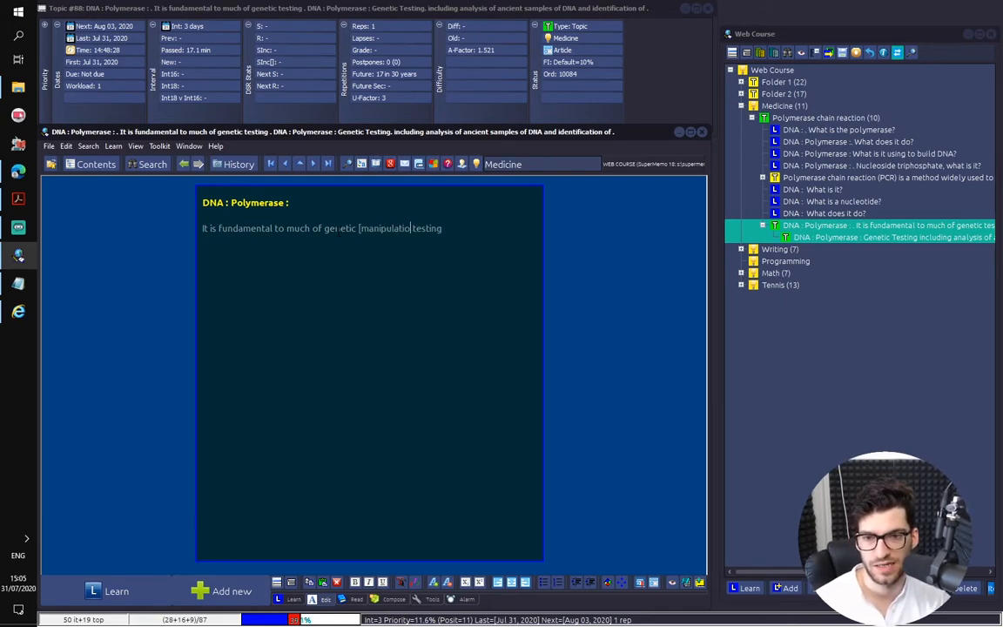
{"action": "type", "text": "n]"}
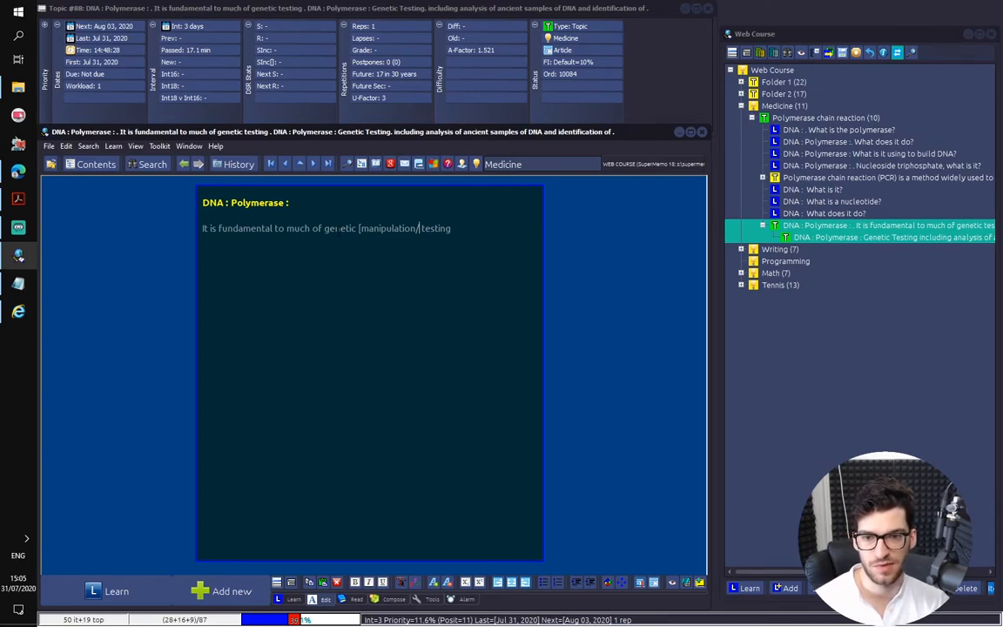
{"action": "type", "text": "testing] testing"}
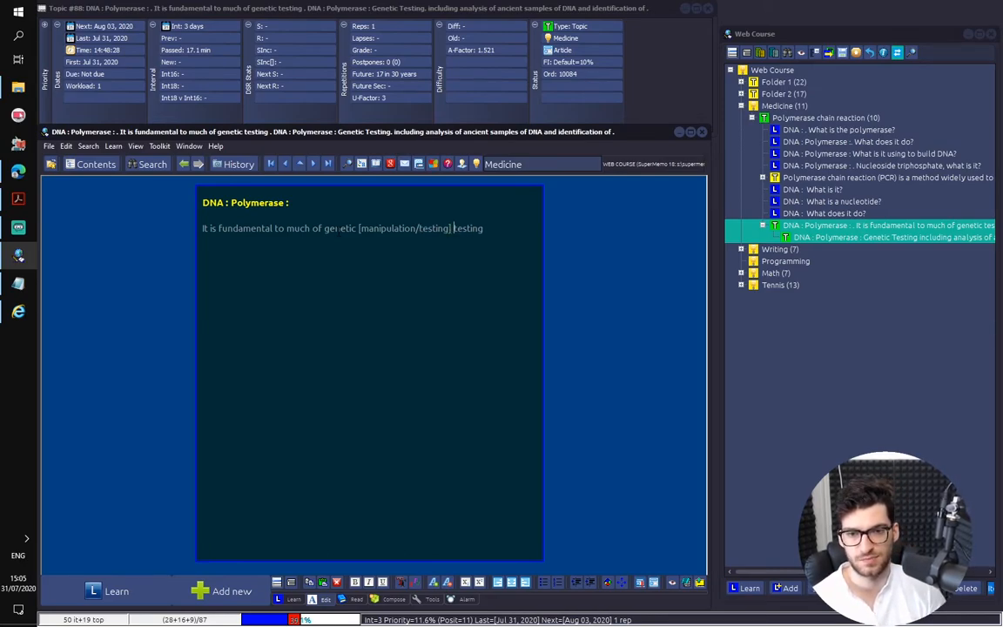
Create a cloze deletion on the final word "testing" and mark the source extract as done, confirming removal of its data
{"action": "key", "text": "ctrl+shift+Right"}
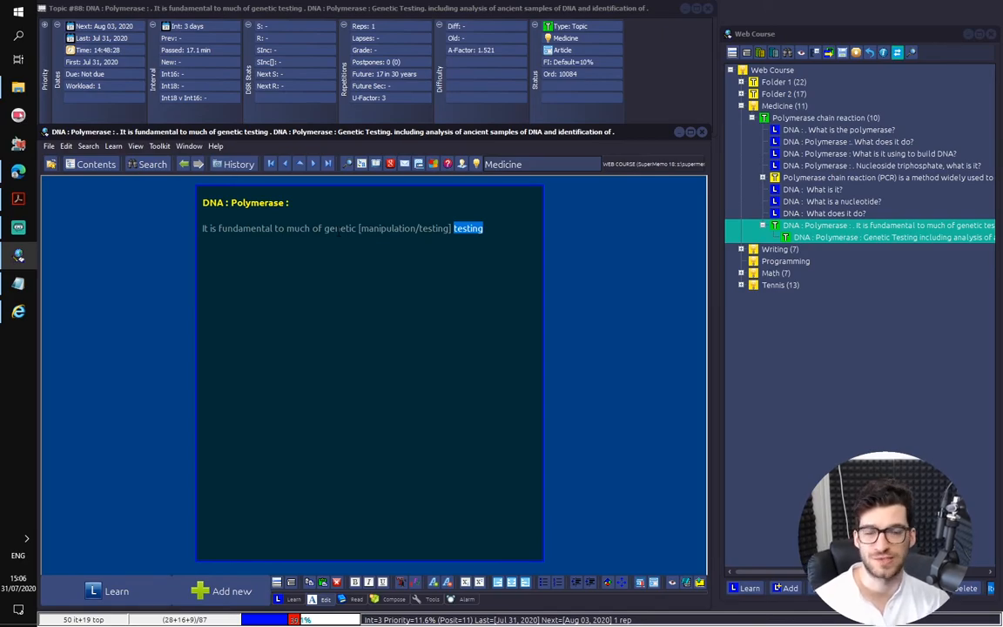
{"action": "key", "text": "alt+z"}
{"action": "key", "text": "ctrl+shift+Return"}
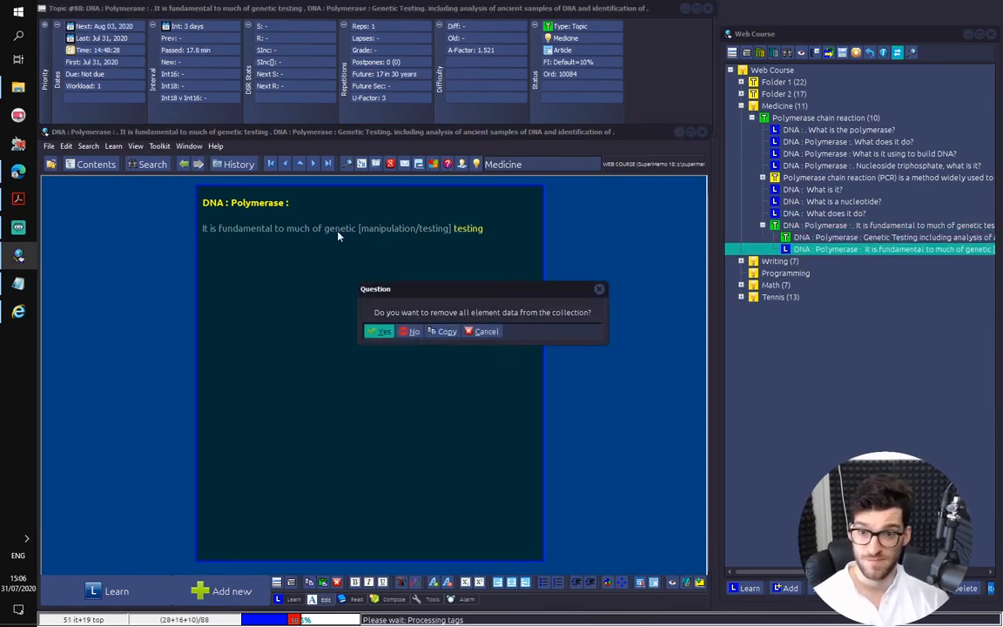
{"action": "key", "text": "Return"}
{"action": "key", "text": "Return"}
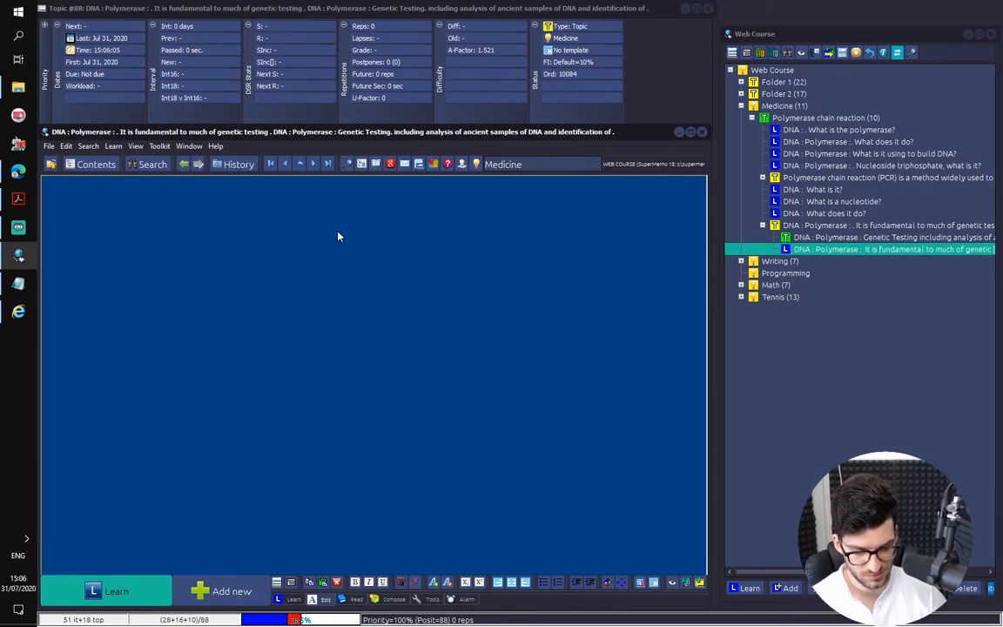
Go to the Genetic Testing extract and delete "of ancient samples of DNA and" from its sentence
{"action": "key", "text": "Num_Lock"}
{"action": "key", "text": "Return"}
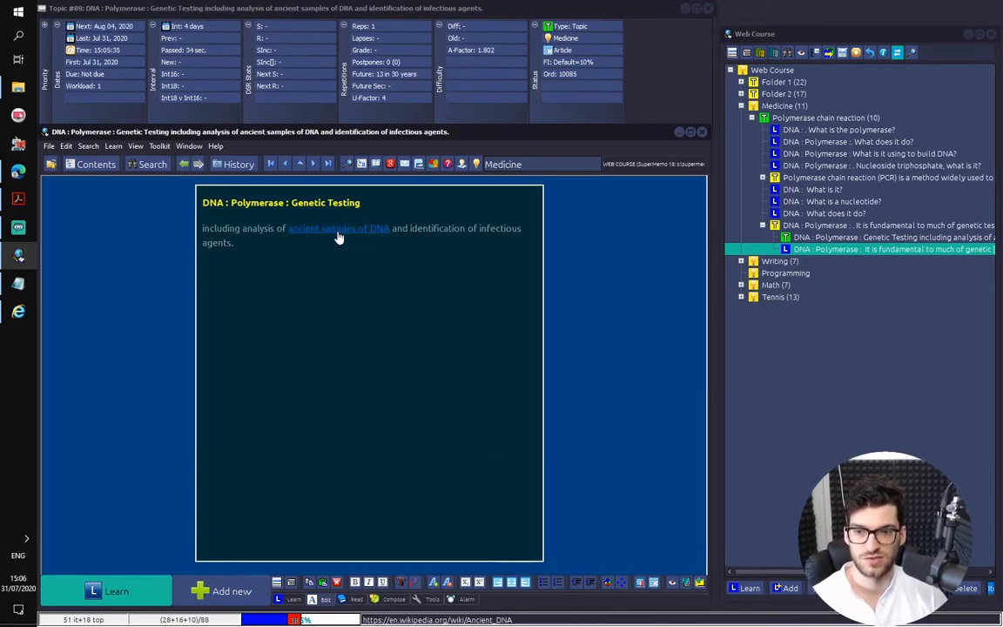
{"action": "key", "text": "q"}
{"action": "left_click", "coordinate": [289, 241]}
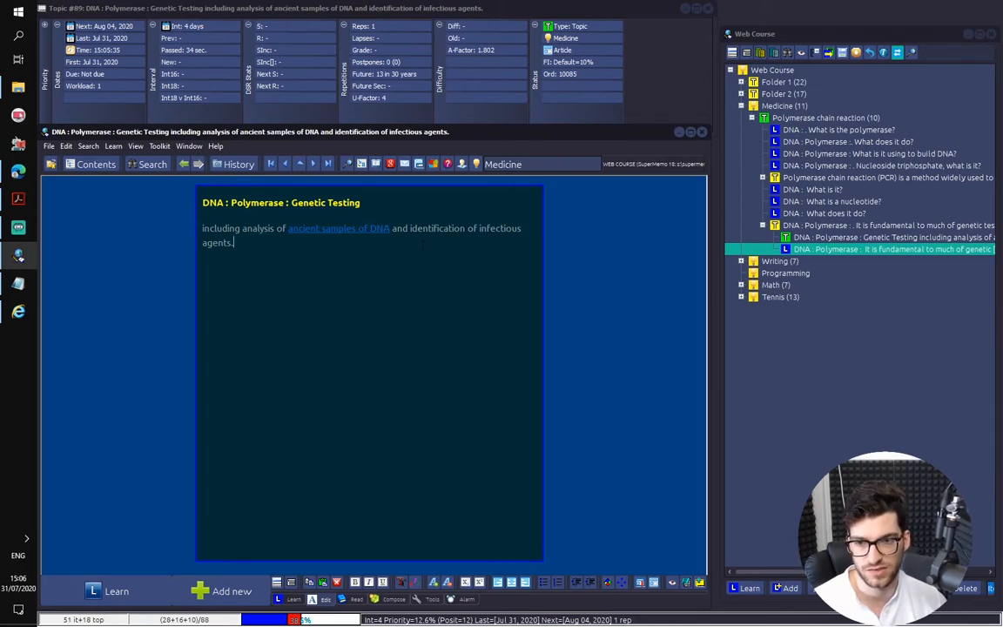
{"action": "left_click_drag", "start_coordinate": [408, 229], "coordinate": [276, 228]}
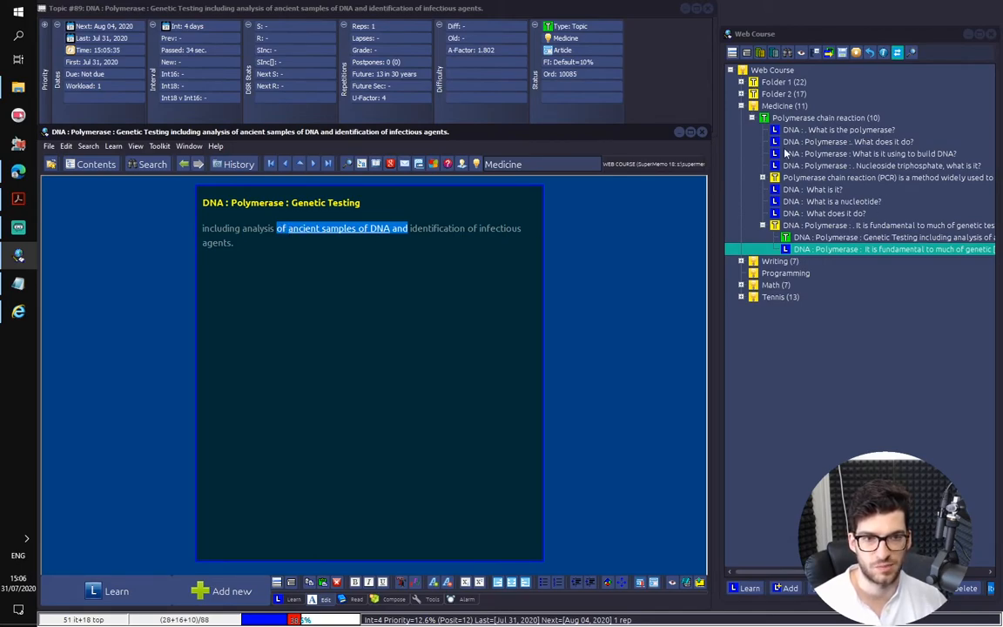
{"action": "key", "text": "Delete"}
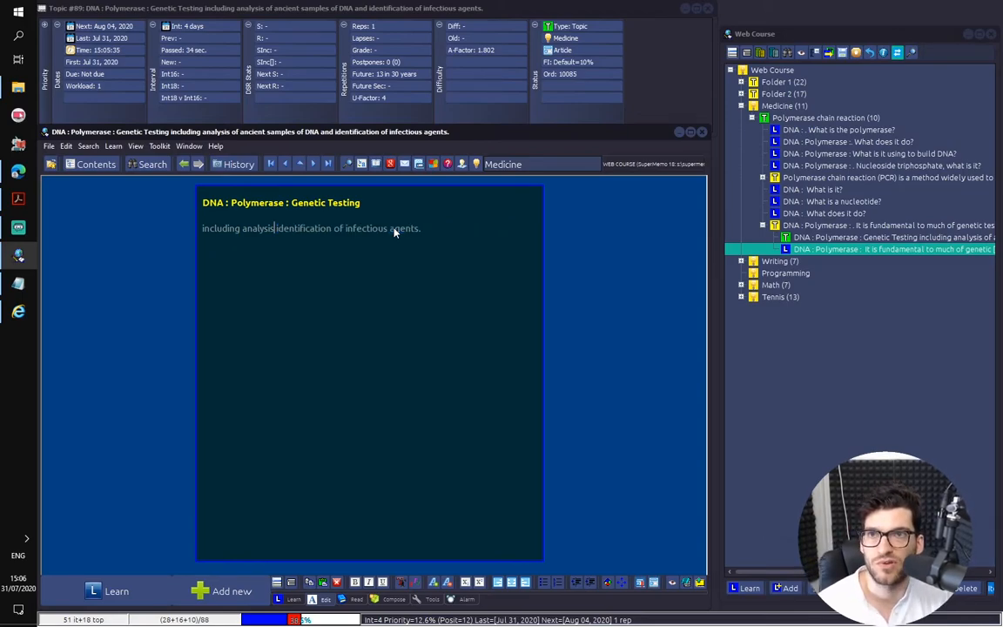
Undo and repeat the deletion of "of ancient samples of DNA and", and delete the word "including" from the sentence
{"action": "key", "text": "ctrl+z"}
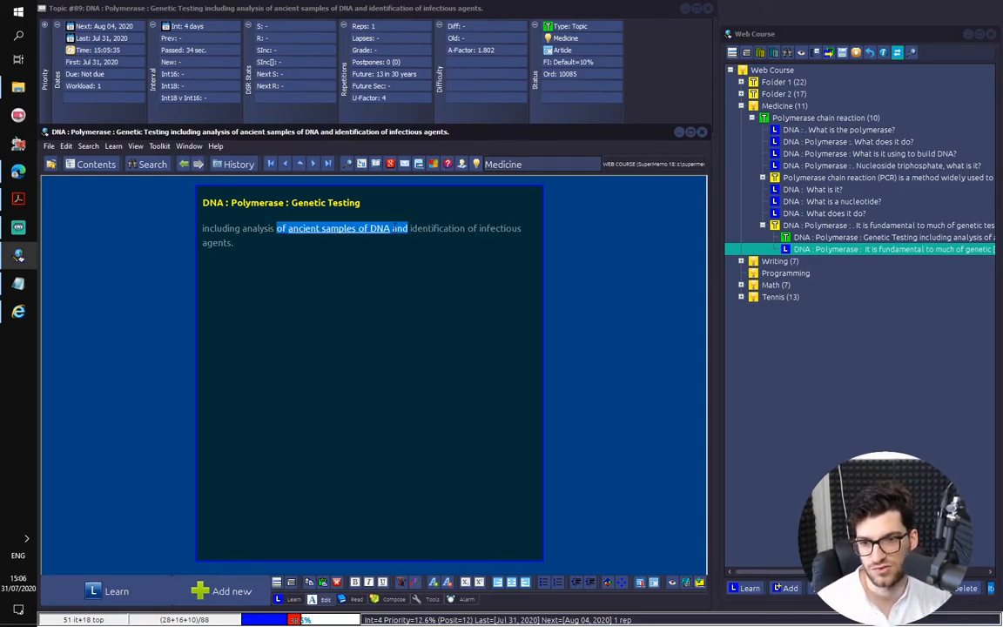
{"action": "key", "text": "Delete"}
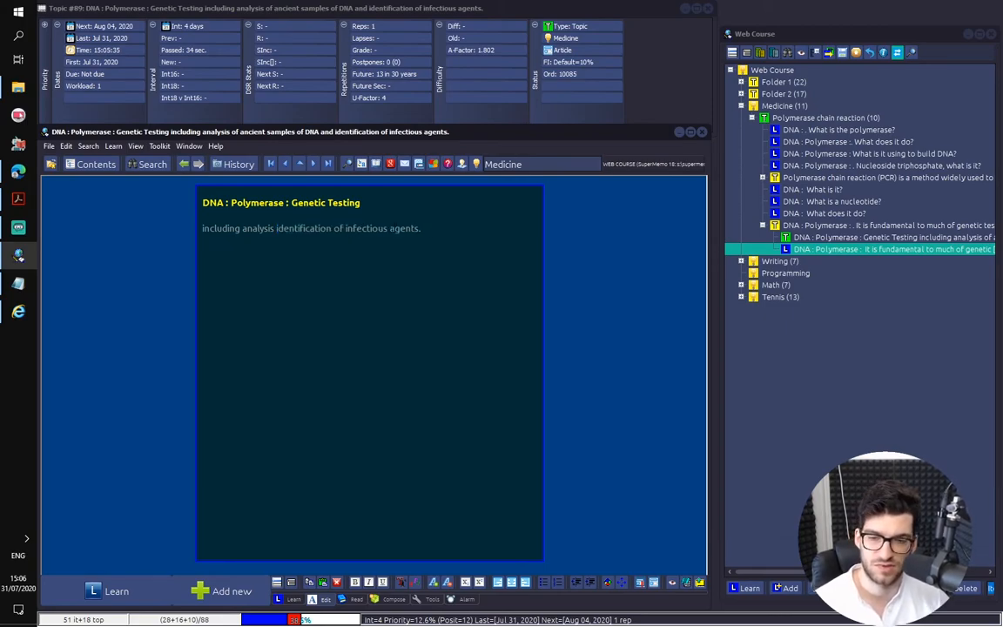
{"action": "key", "text": "ctrl+Left"}
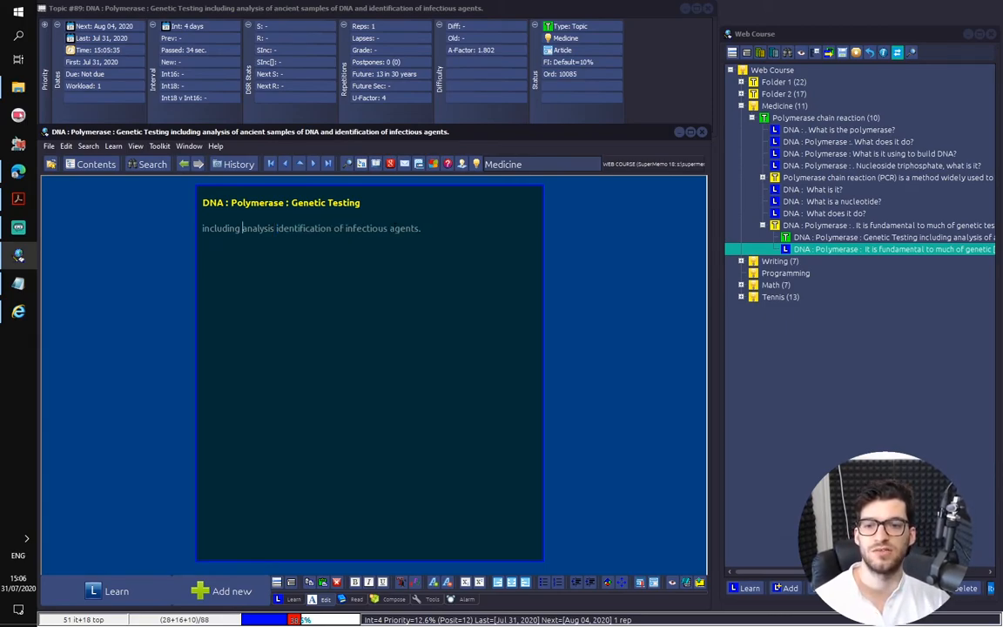
{"action": "key", "text": "ctrl+shift+Left"}
{"action": "key", "text": "Delete"}
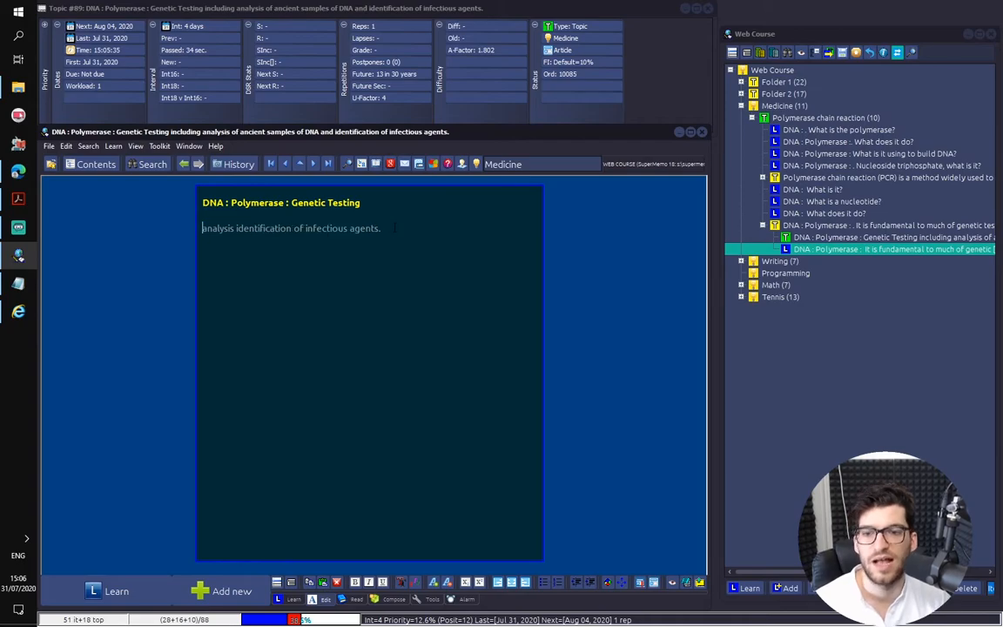
Insert the hint "[chemical/infectious]" before the word "infectious" in the Genetic Testing sentence
{"action": "key", "text": "ctrl+shift+Right"}
{"action": "key", "text": "ctrl+shift+Right"}
{"action": "key", "text": "ctrl+shift+Right"}
{"action": "key", "text": "Right"}
{"action": "key", "text": "ctrl+shift+Right"}
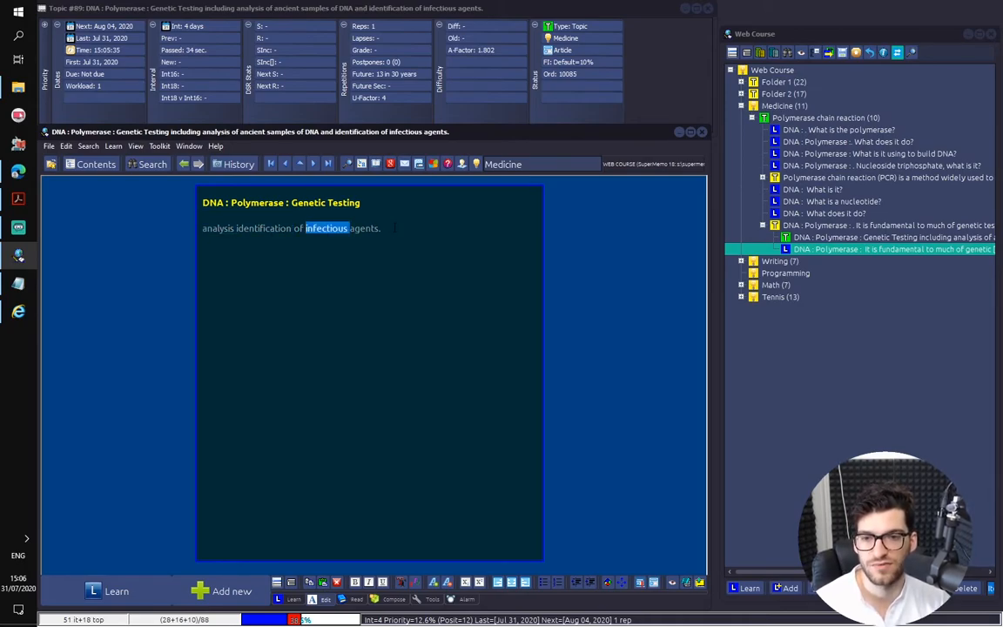
{"action": "key", "text": "shift+Left"}
{"action": "key", "text": "Left"}
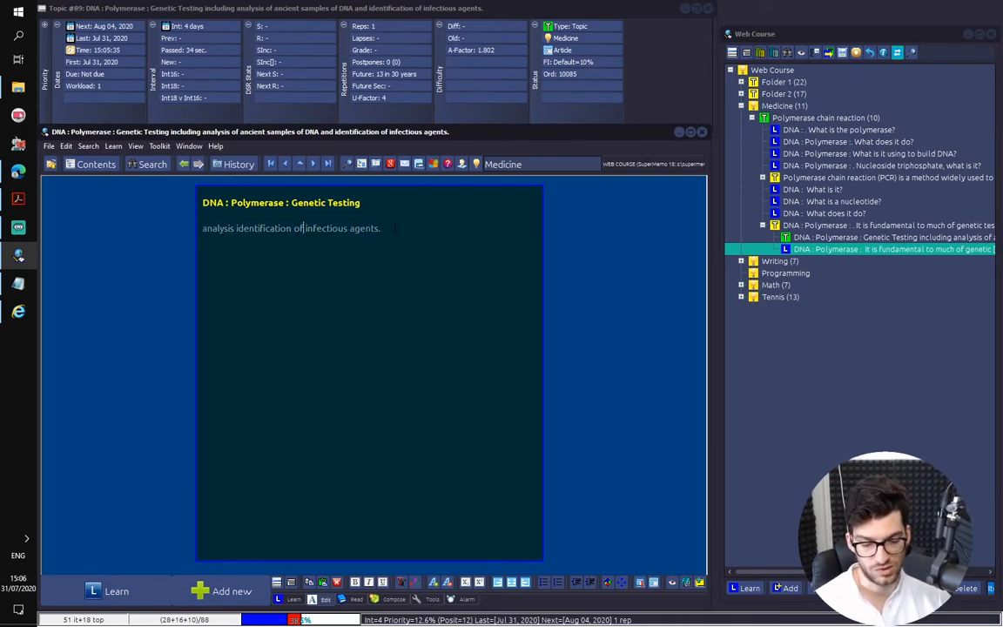
{"action": "type", "text": "[chemical "}
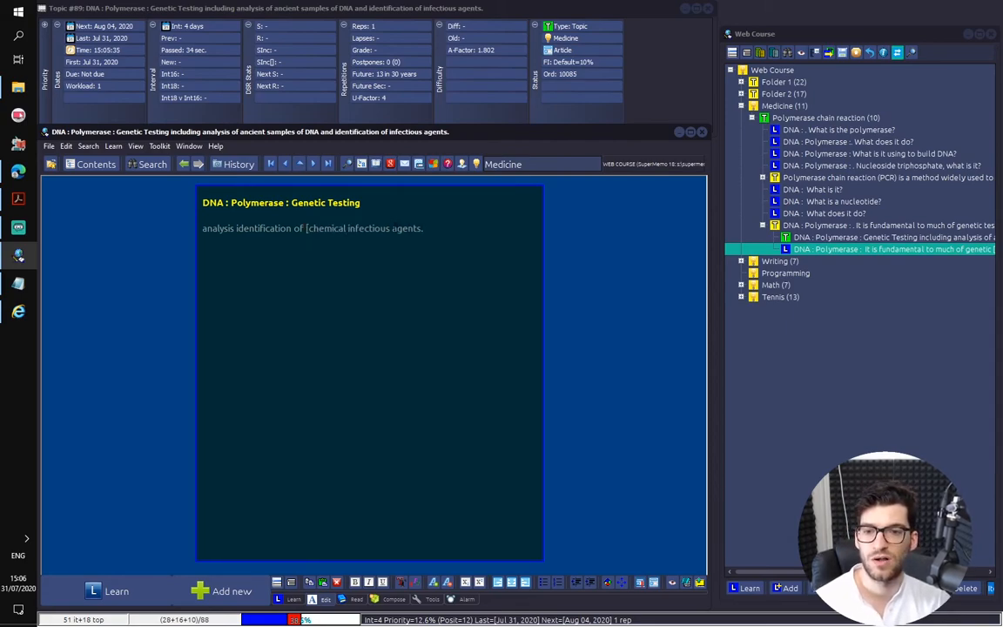
{"action": "type", "text": "/infectio"}
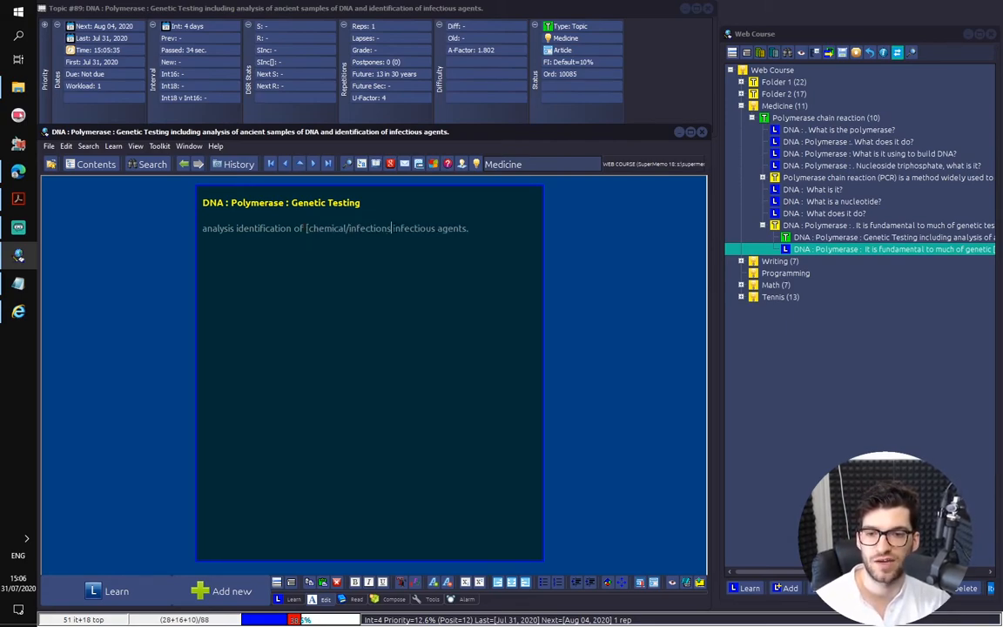
{"action": "type", "text": "us]"}
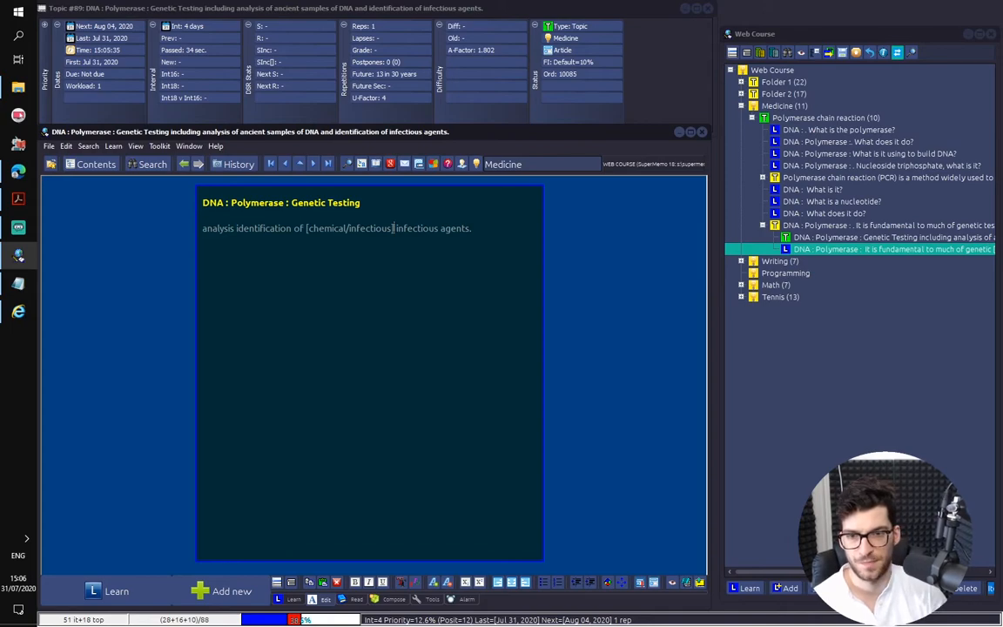
Create a cloze deletion on the word "infectious" that follows the hint
{"action": "key", "text": "ctrl+shift+Right"}
{"action": "key", "text": "shift+Left"}
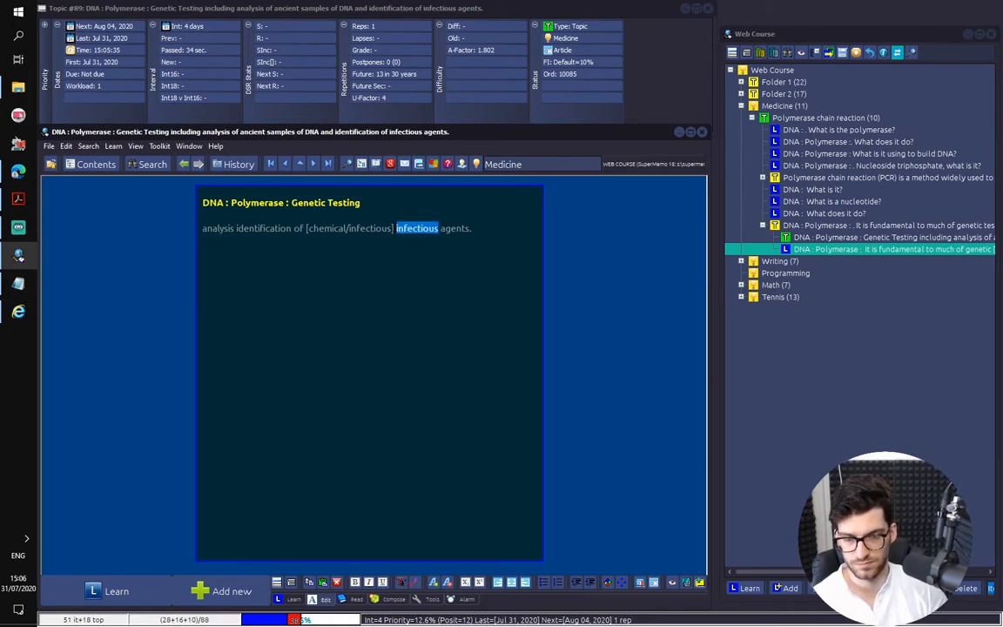
{"action": "key", "text": "alt+z"}
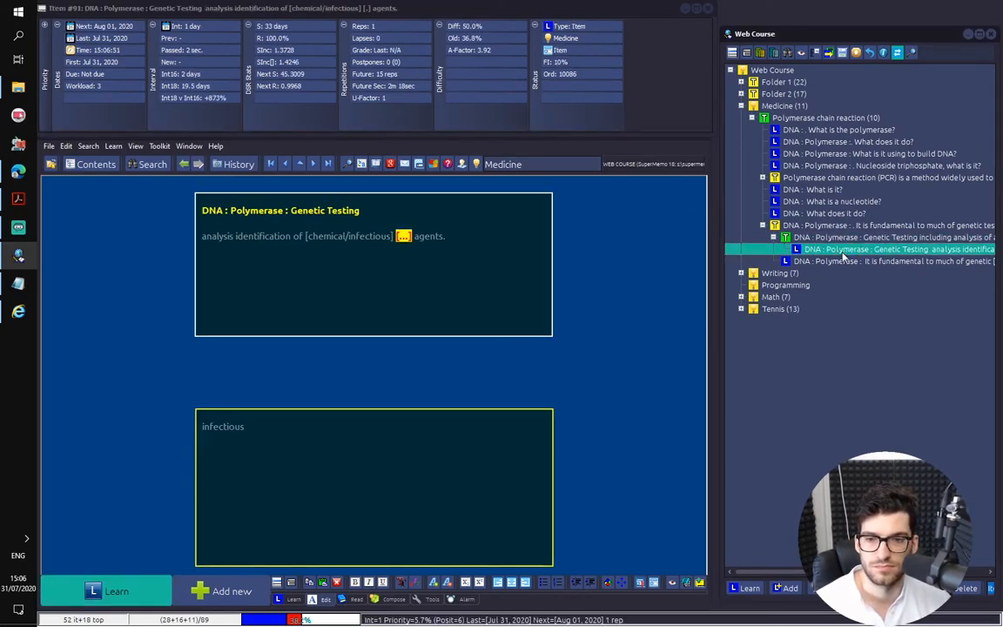
Return to the Genetic Testing extract and mark it as done, confirming removal of its data and ignoring it in learning
{"action": "left_click", "coordinate": [779, 238]}
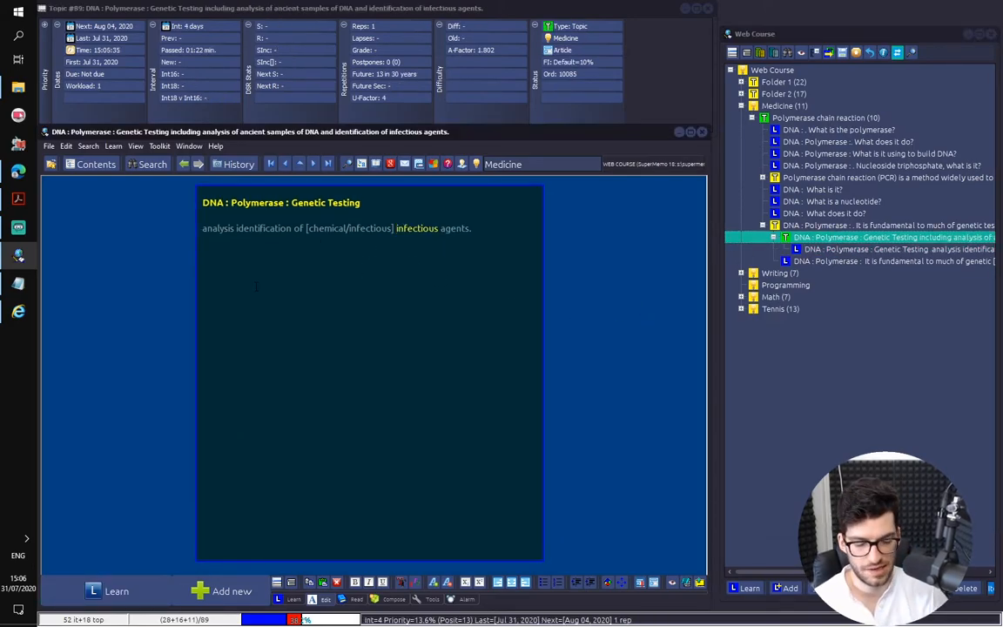
{"action": "key", "text": "ctrl+shift+Delete"}
{"action": "key", "text": "Return"}
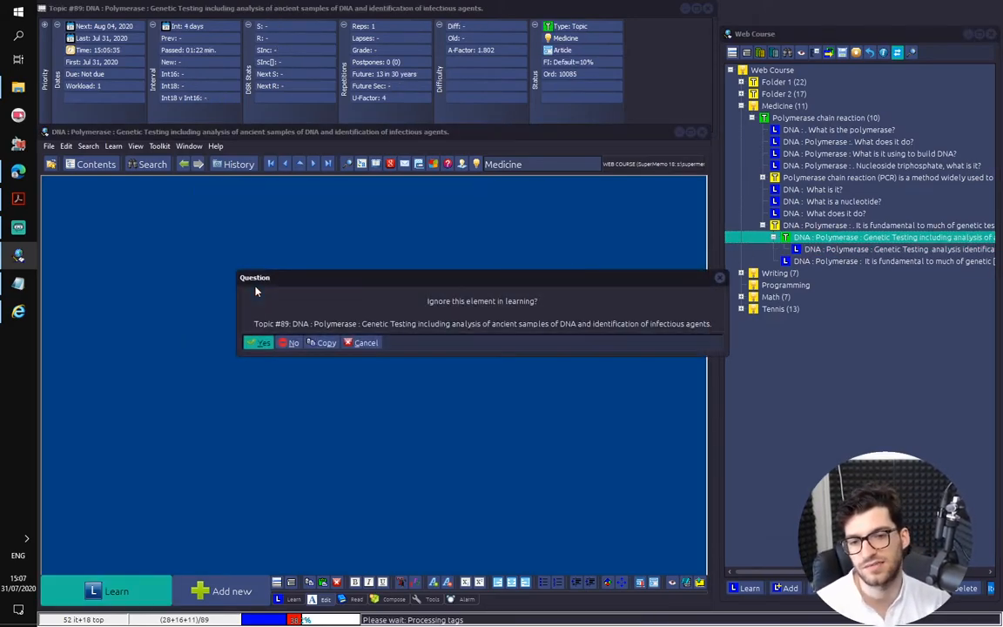
{"action": "key", "text": "Return"}
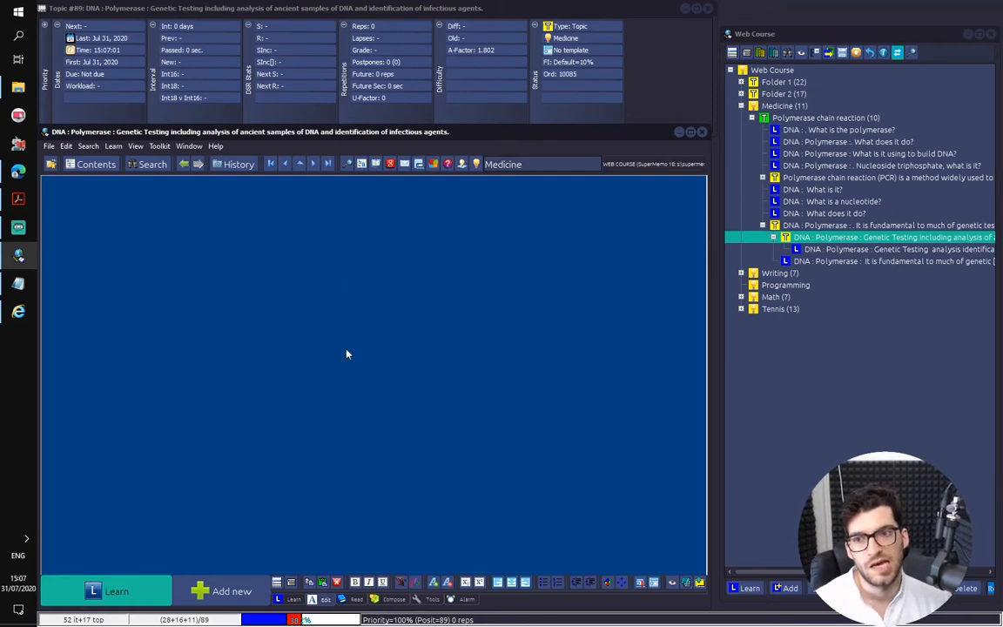
Review the finished items under Polymerase chain reaction, from the Genetic Testing cloze up to the first polymerase questions
{"action": "left_click", "coordinate": [829, 249]}
{"action": "left_click", "coordinate": [831, 250]}
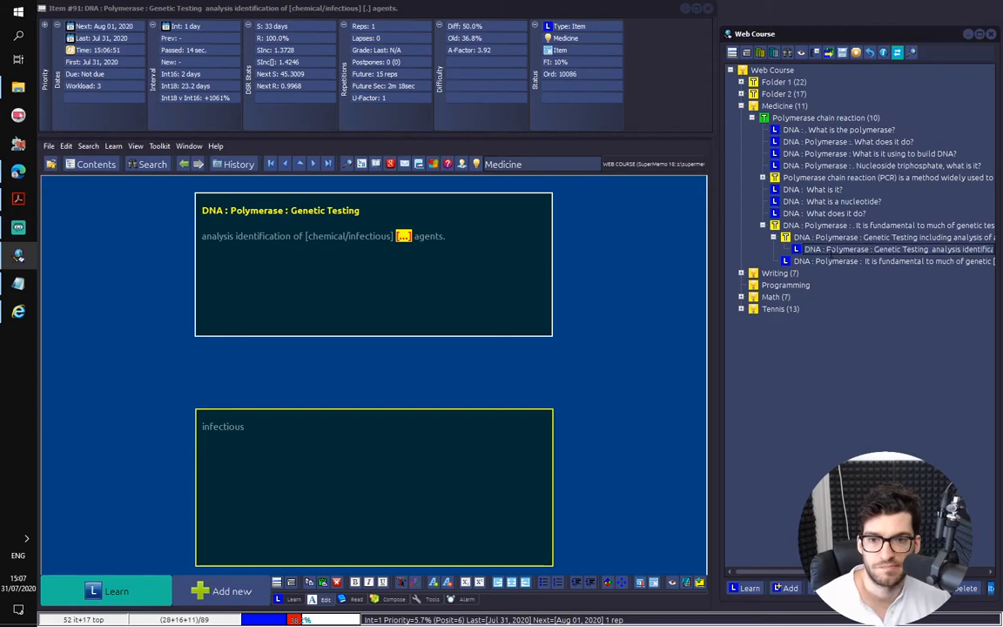
{"action": "left_click", "coordinate": [829, 262]}
{"action": "left_click", "coordinate": [831, 250]}
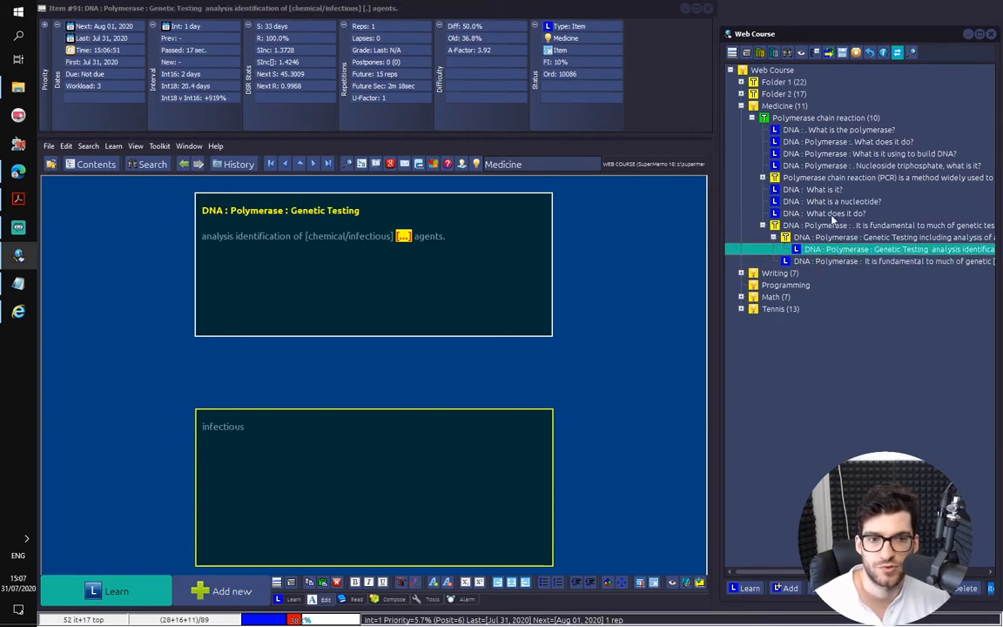
{"action": "left_click", "coordinate": [815, 189]}
{"action": "key", "text": "Down"}
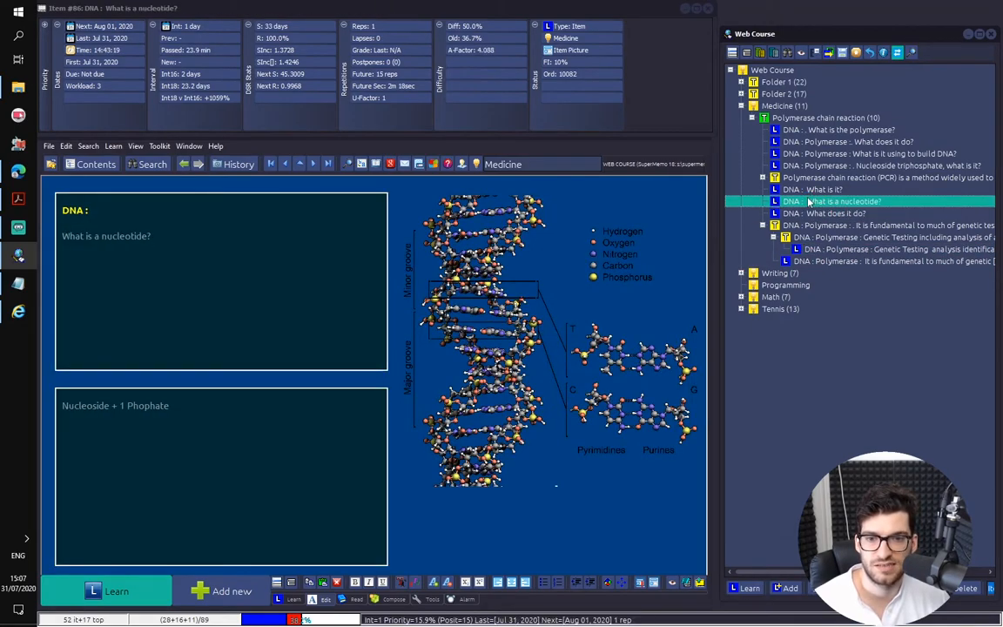
{"action": "left_click", "coordinate": [814, 189]}
{"action": "left_click", "coordinate": [820, 166]}
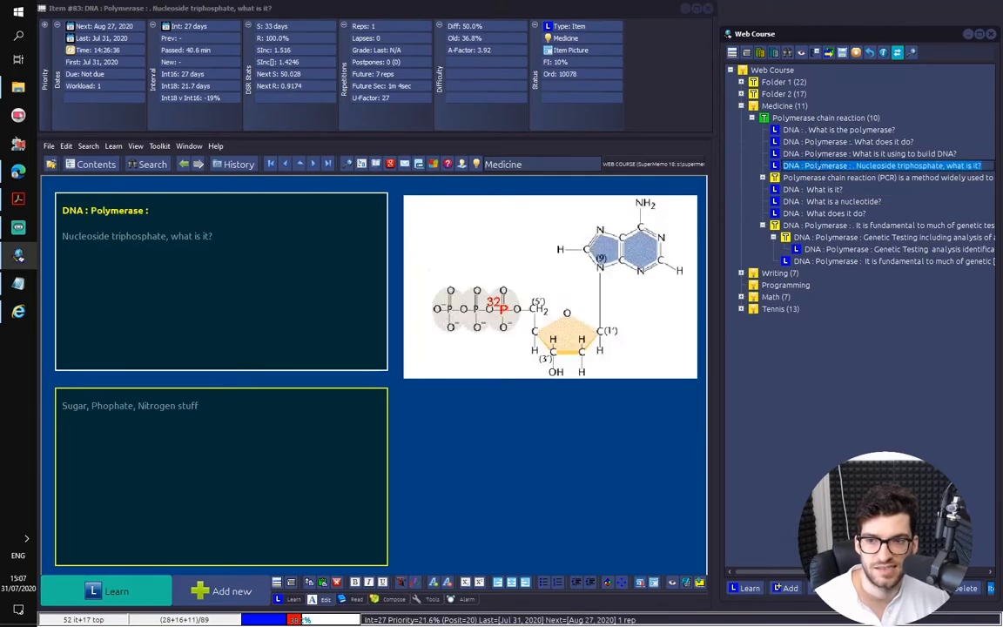
{"action": "left_click", "coordinate": [846, 154]}
{"action": "left_click", "coordinate": [785, 142]}
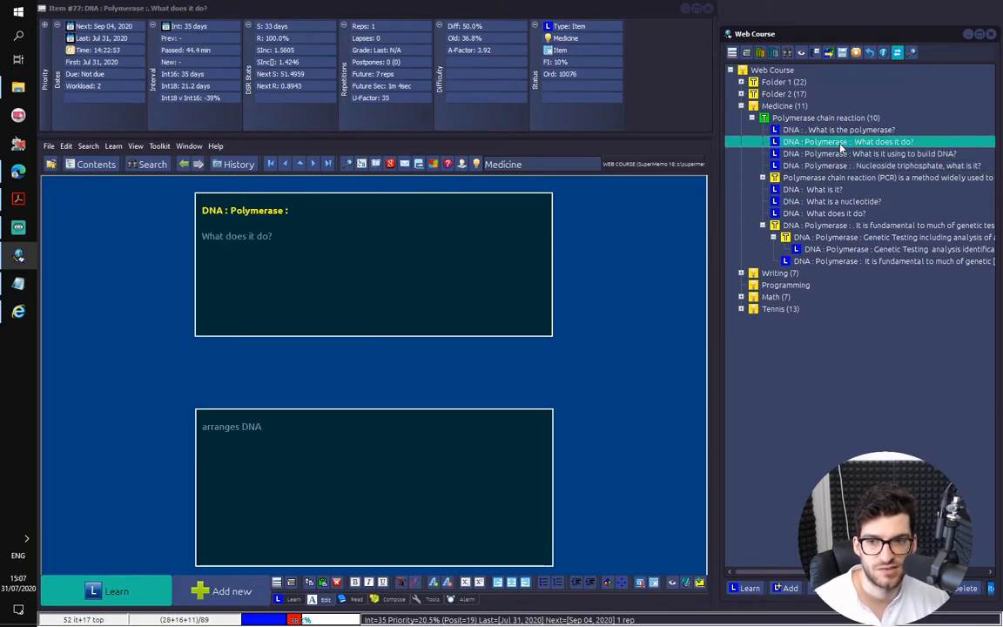
{"action": "left_click", "coordinate": [815, 129]}
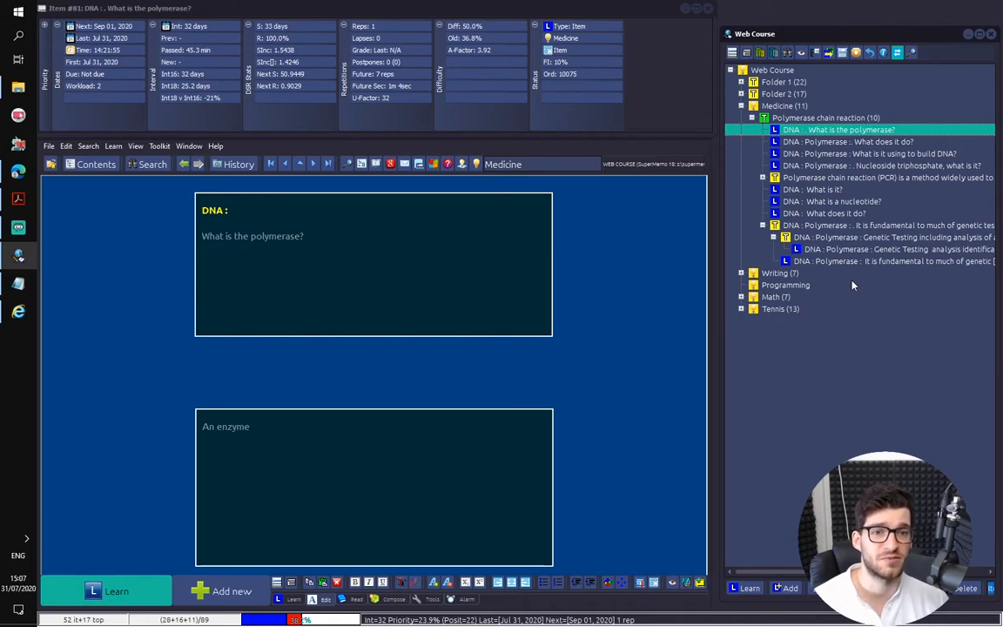
{"action": "left_click", "coordinate": [788, 142]}
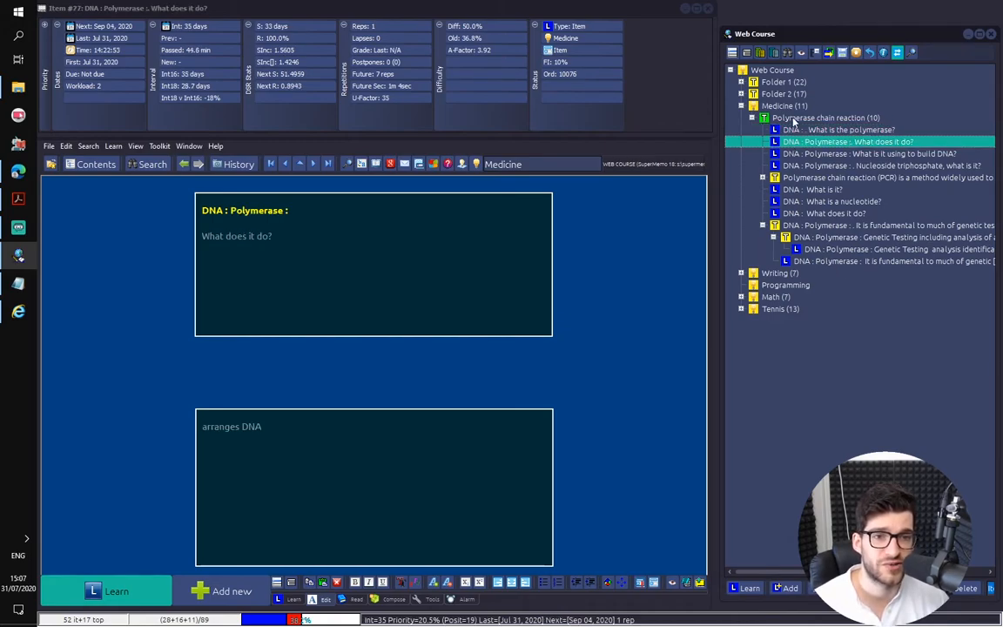
Open the Polymerase chain reaction source article and look through its introduction as far as the Principles section
{"action": "left_click", "coordinate": [792, 118]}
{"action": "left_click", "coordinate": [670, 189]}
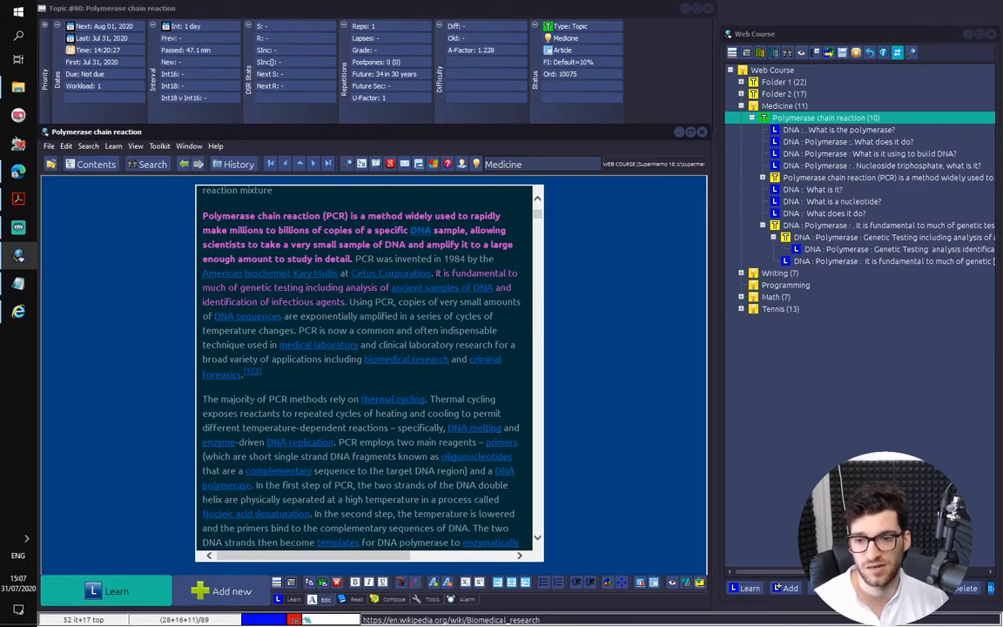
{"action": "scroll", "coordinate": [366, 348], "scroll_direction": "down", "scroll_amount": 10}
{"action": "scroll", "coordinate": [375, 271], "scroll_direction": "down", "scroll_amount": 5}
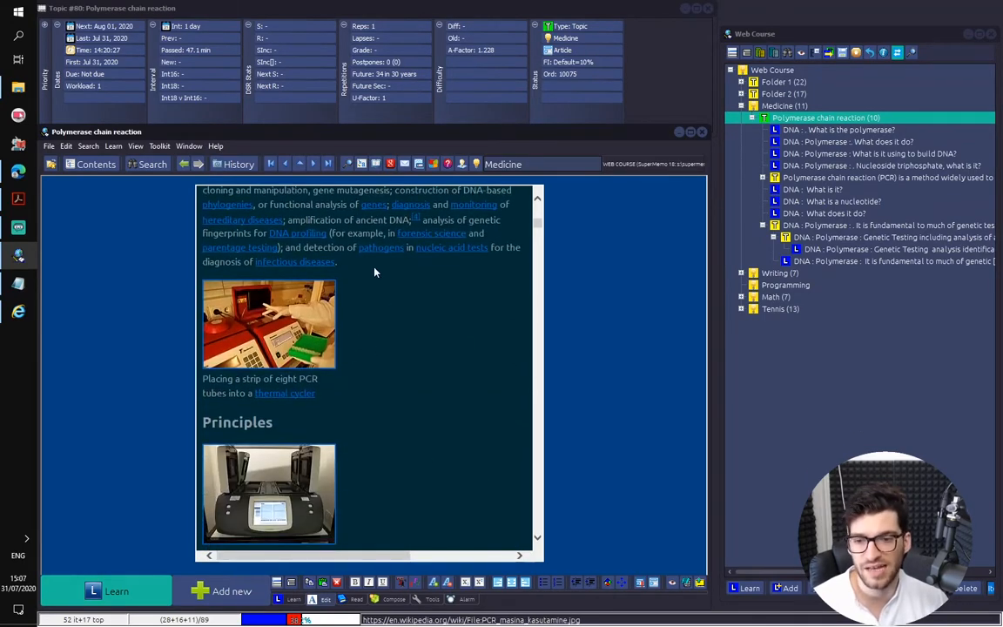
{"action": "scroll", "coordinate": [471, 295], "scroll_direction": "up", "scroll_amount": 5}
{"action": "scroll", "coordinate": [471, 297], "scroll_direction": "up", "scroll_amount": 10}
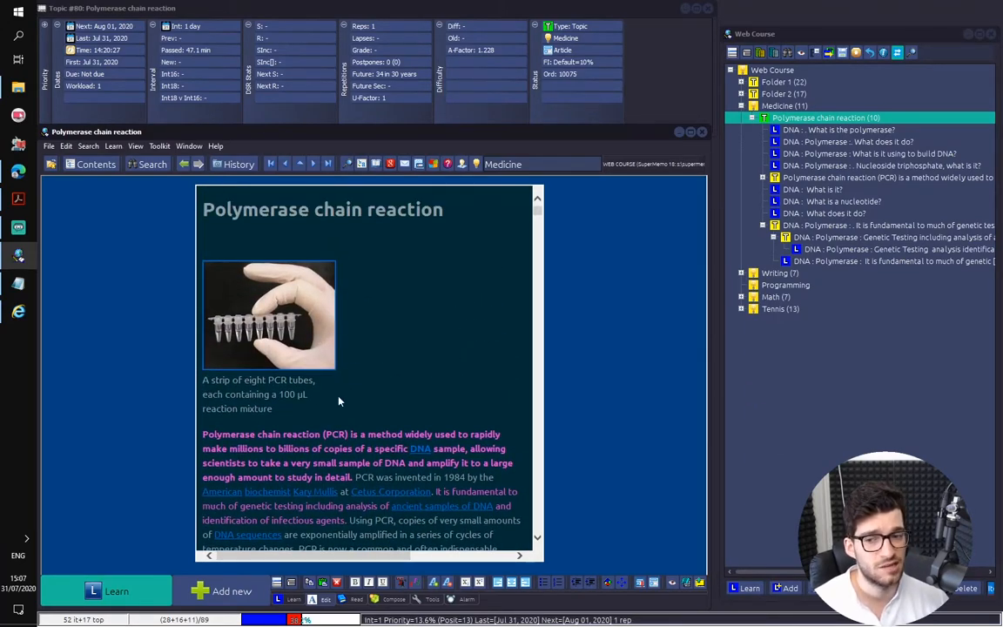
{"action": "left_click_drag", "start_coordinate": [273, 409], "coordinate": [209, 224]}
{"action": "left_click", "coordinate": [209, 225]}
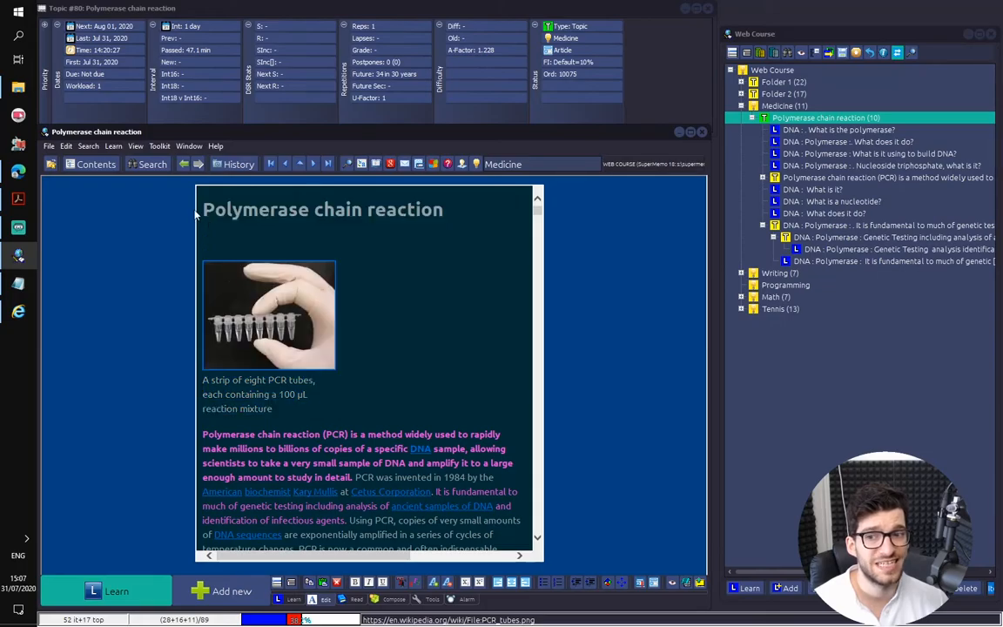